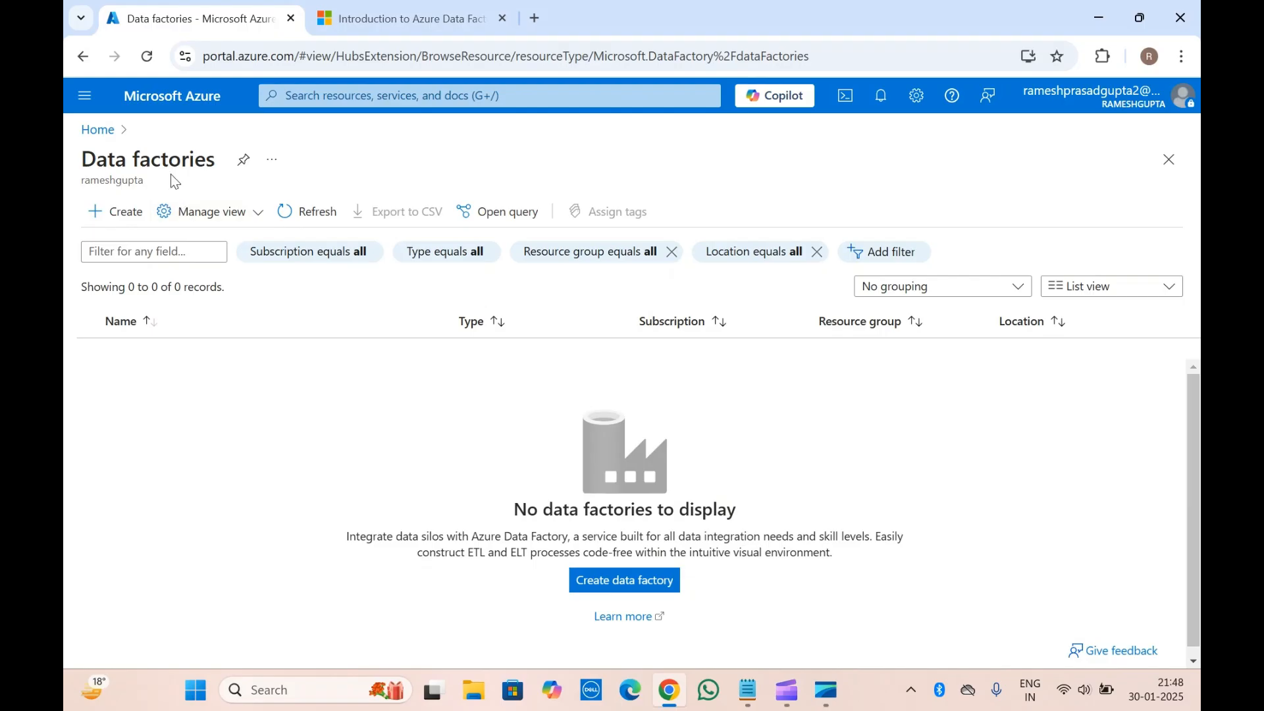
left_click(405, 18)
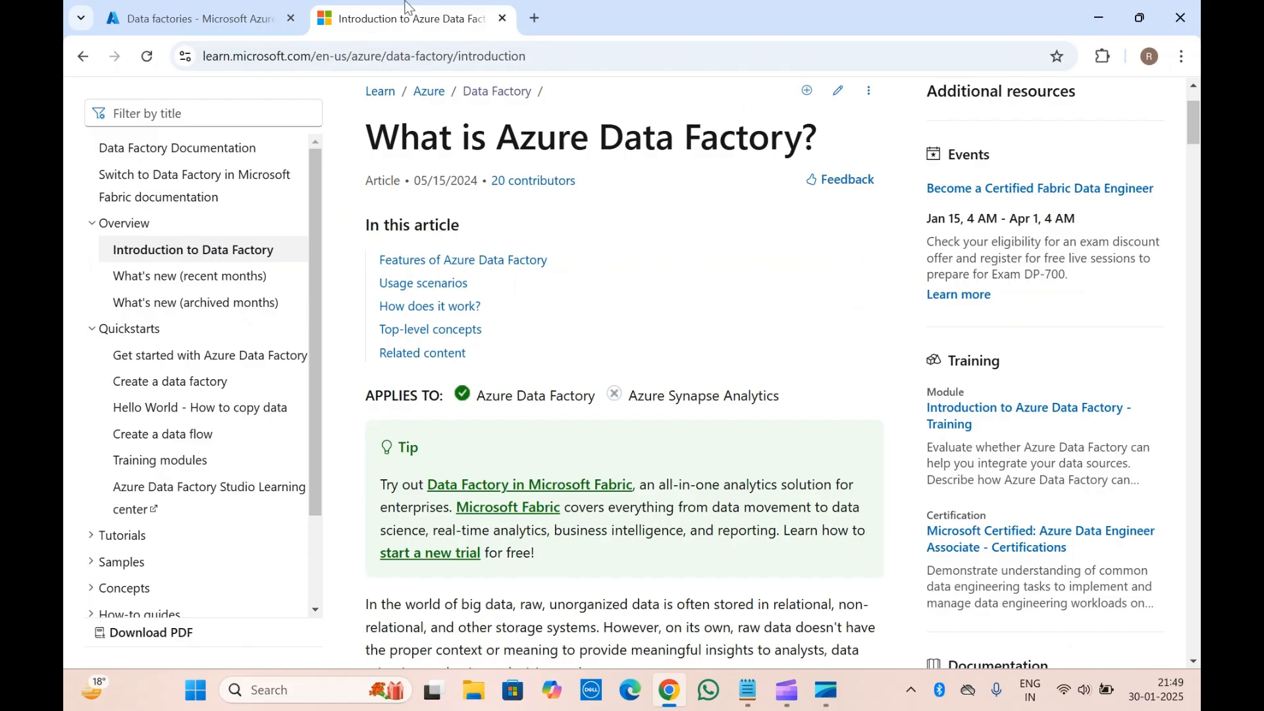
left_click(243, 7)
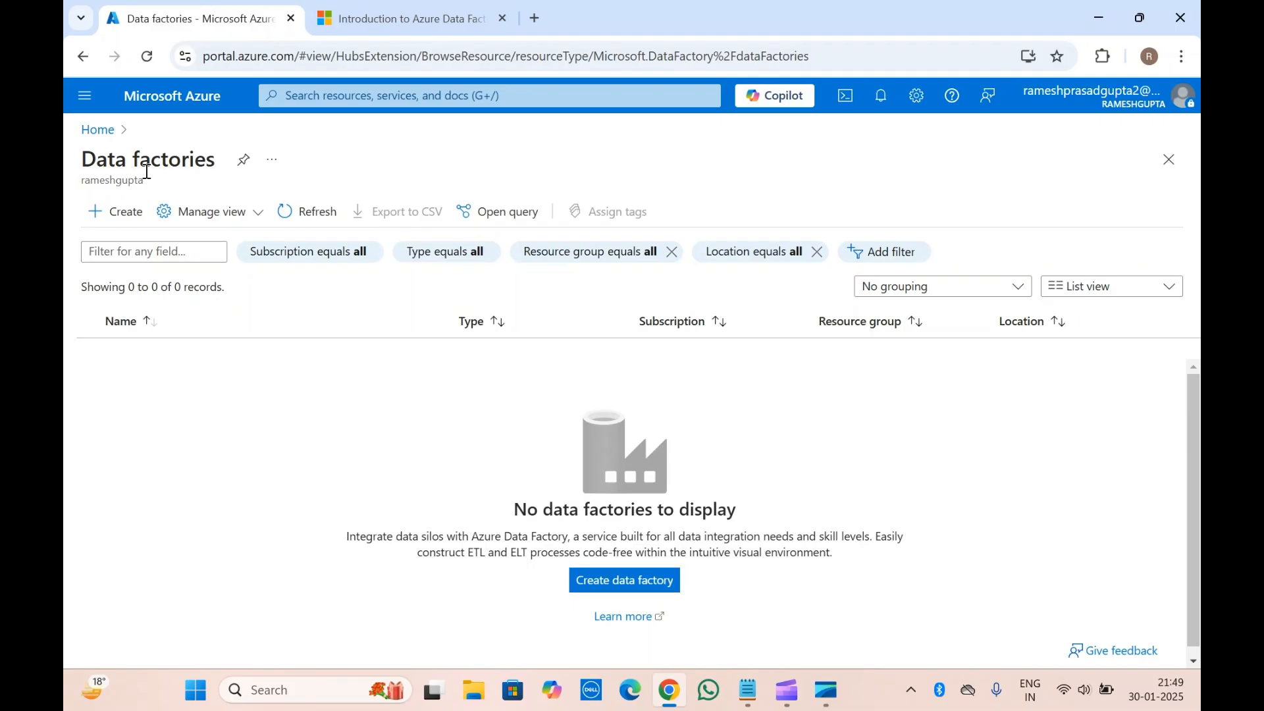
left_click(405, 19)
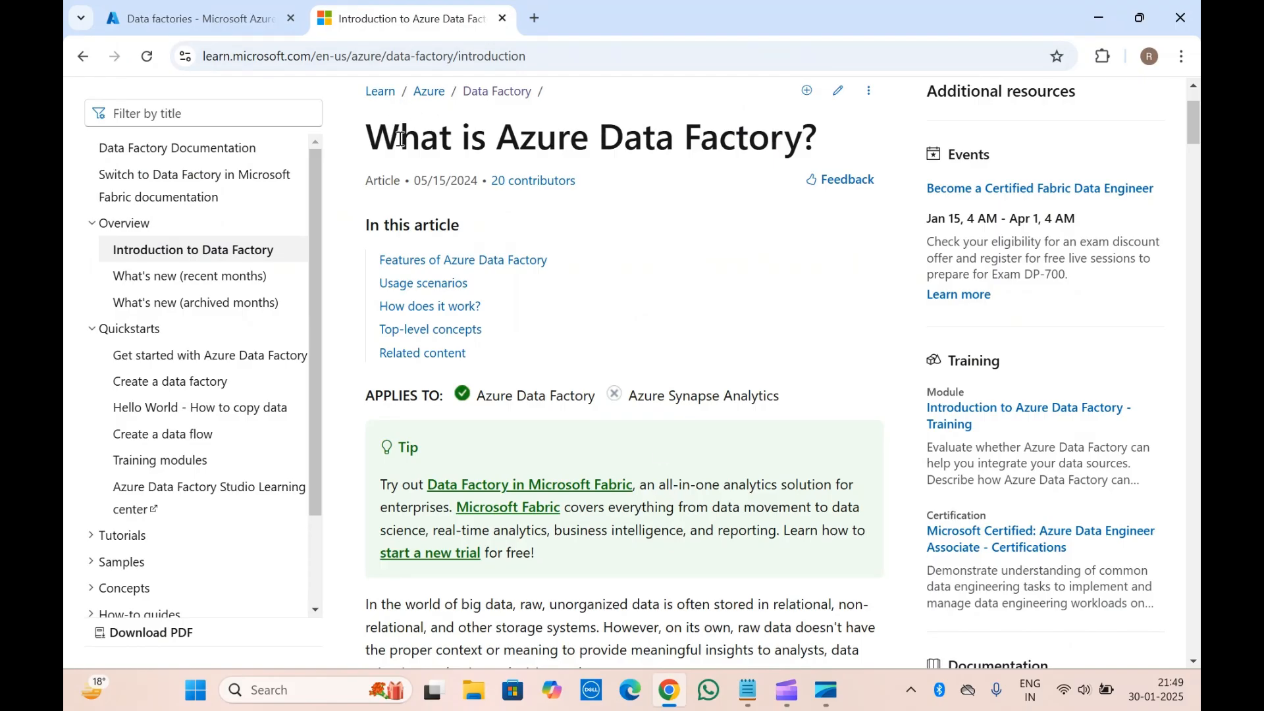
left_click(213, 7)
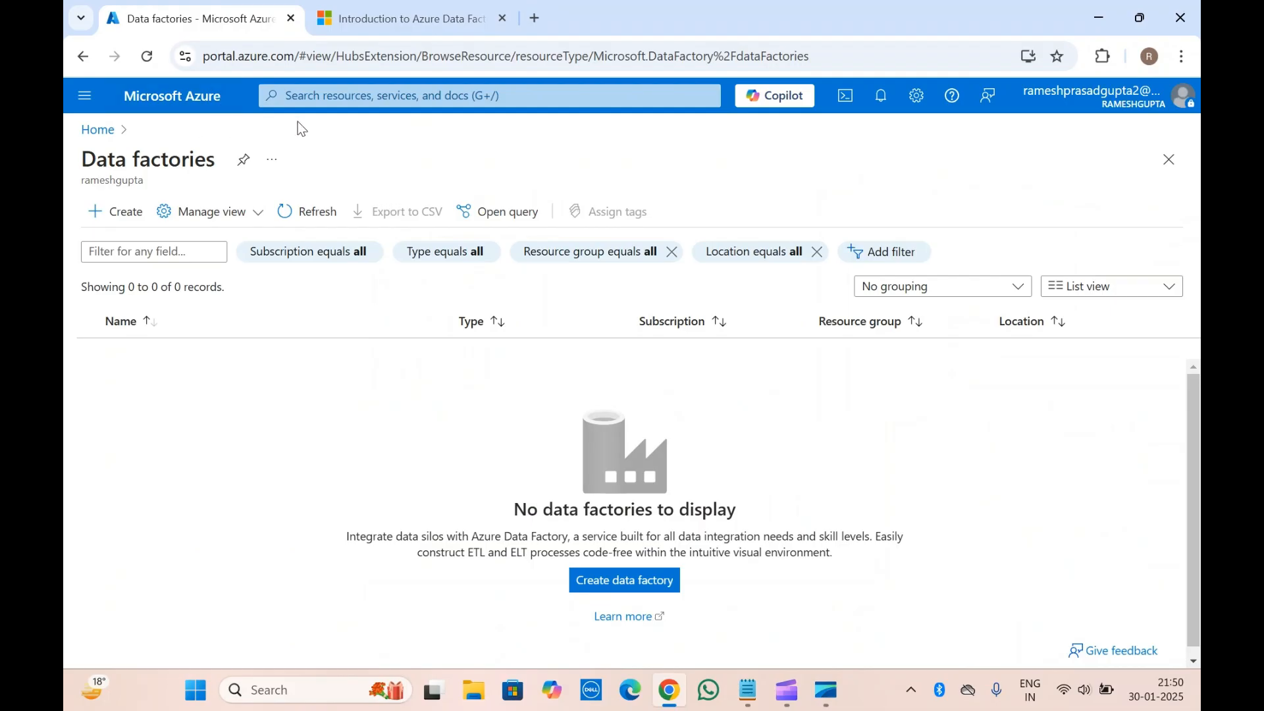
- From the portal's home page, search for "data" and open the Data factories service
left_click(99, 137)
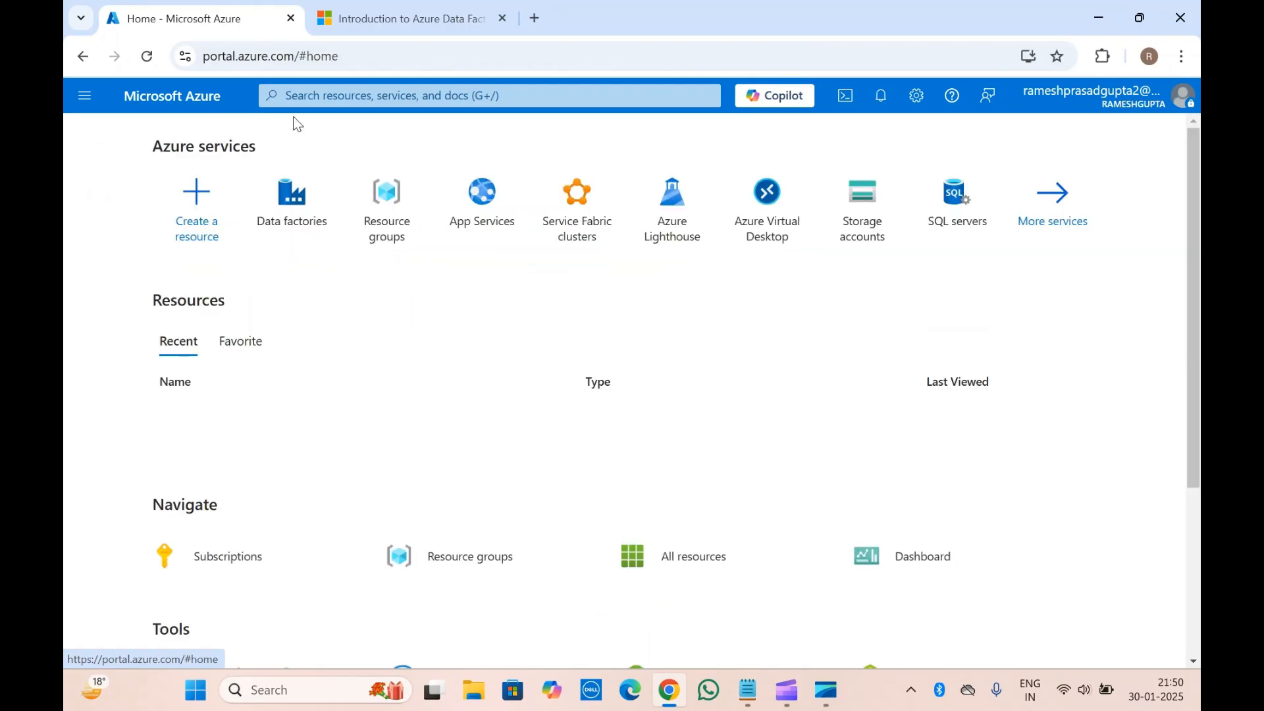
left_click(358, 98)
type("d")
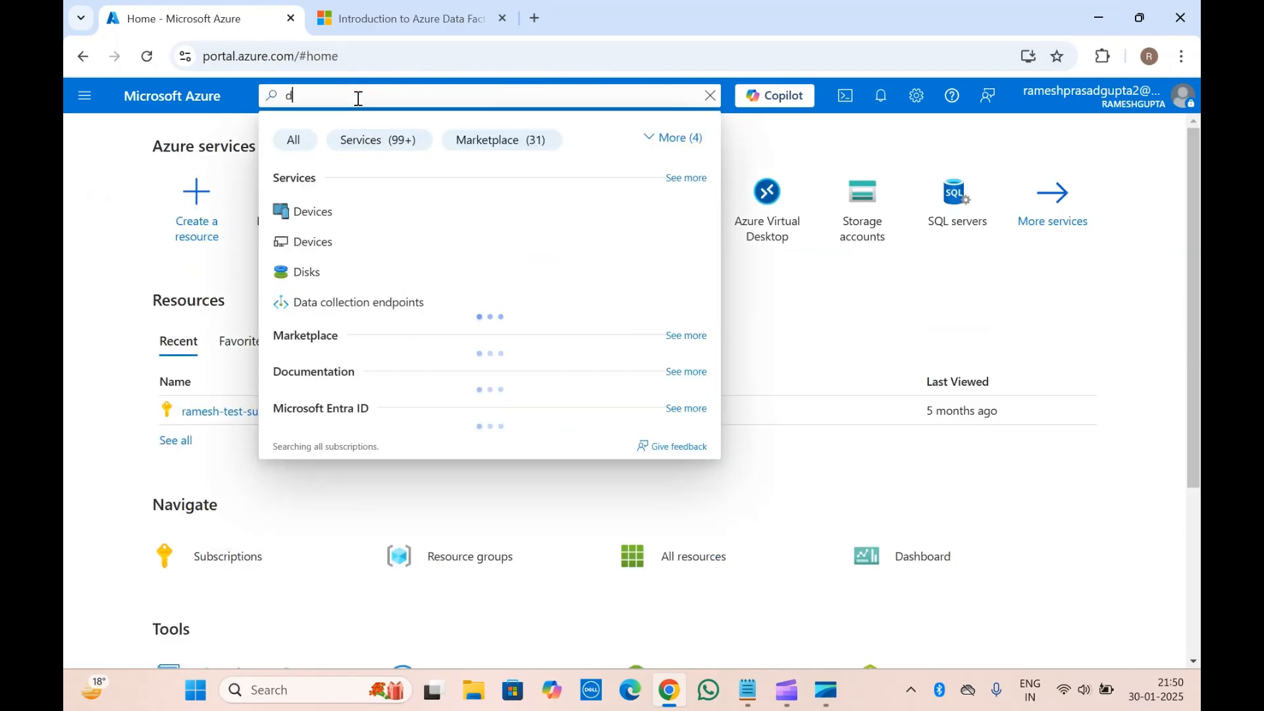
type("ta")
key("BackSpace")
key("BackSpace")
type("a")
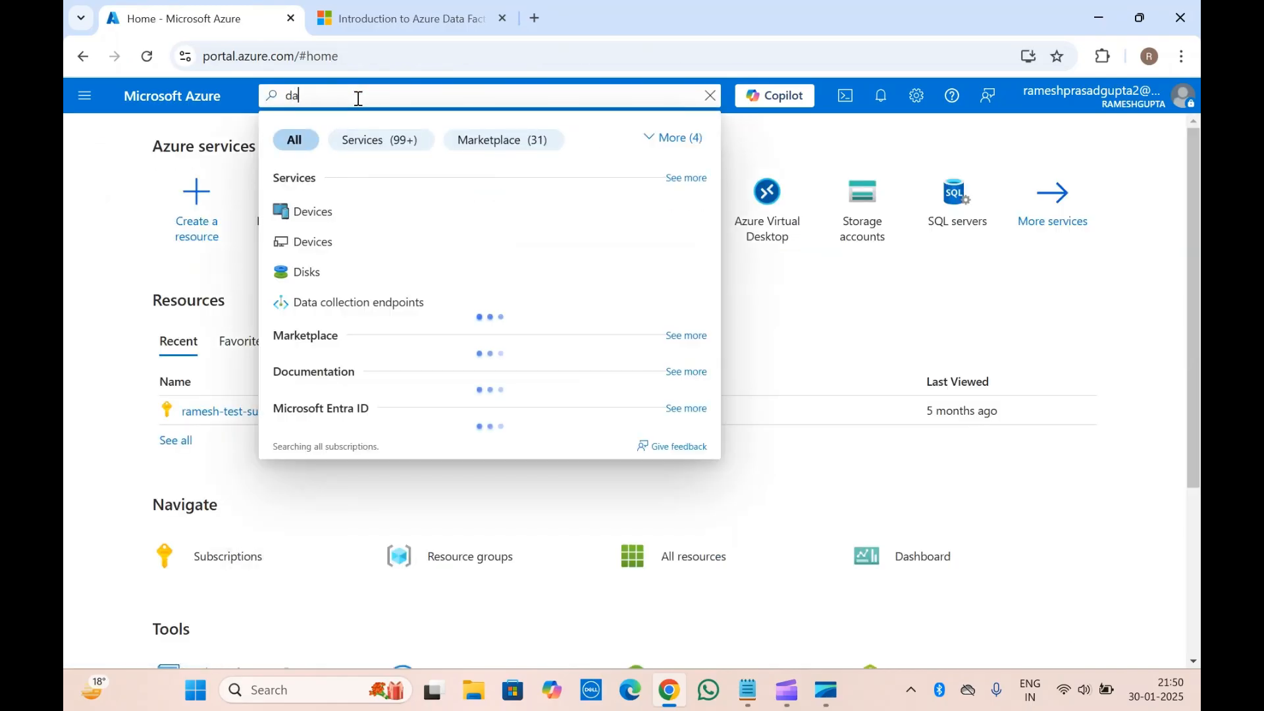
type("ta")
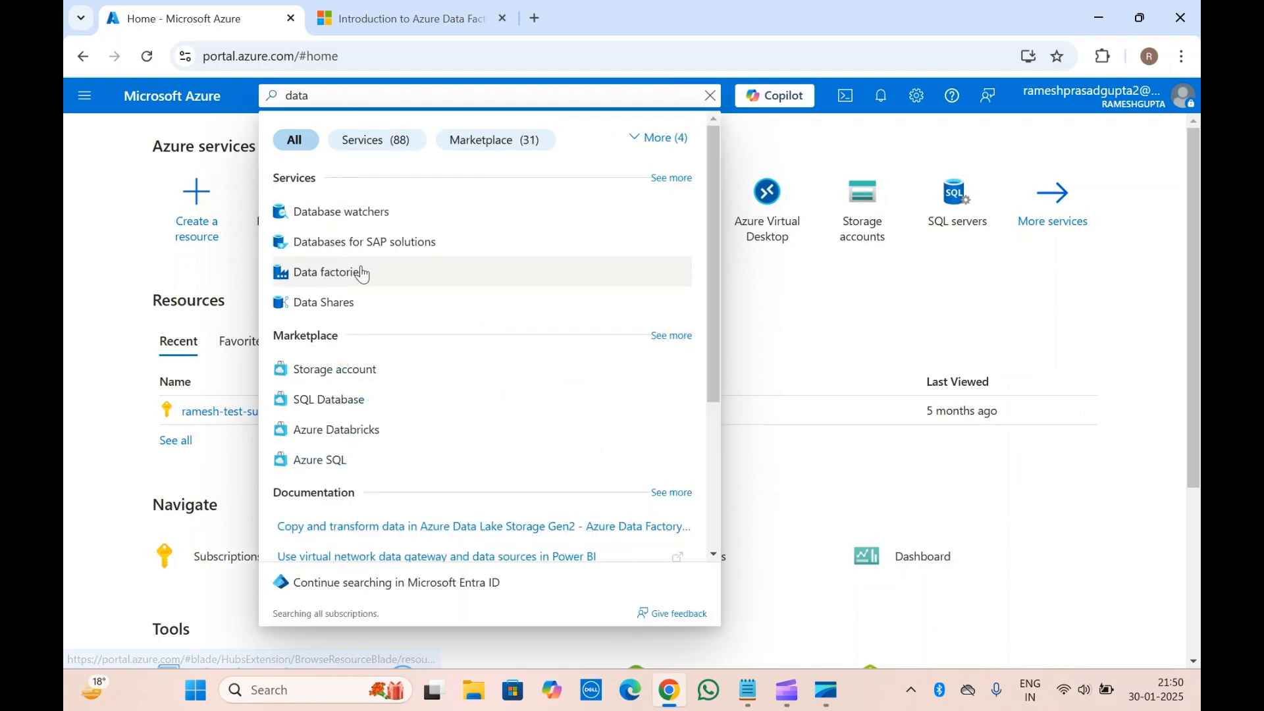
left_click(363, 274)
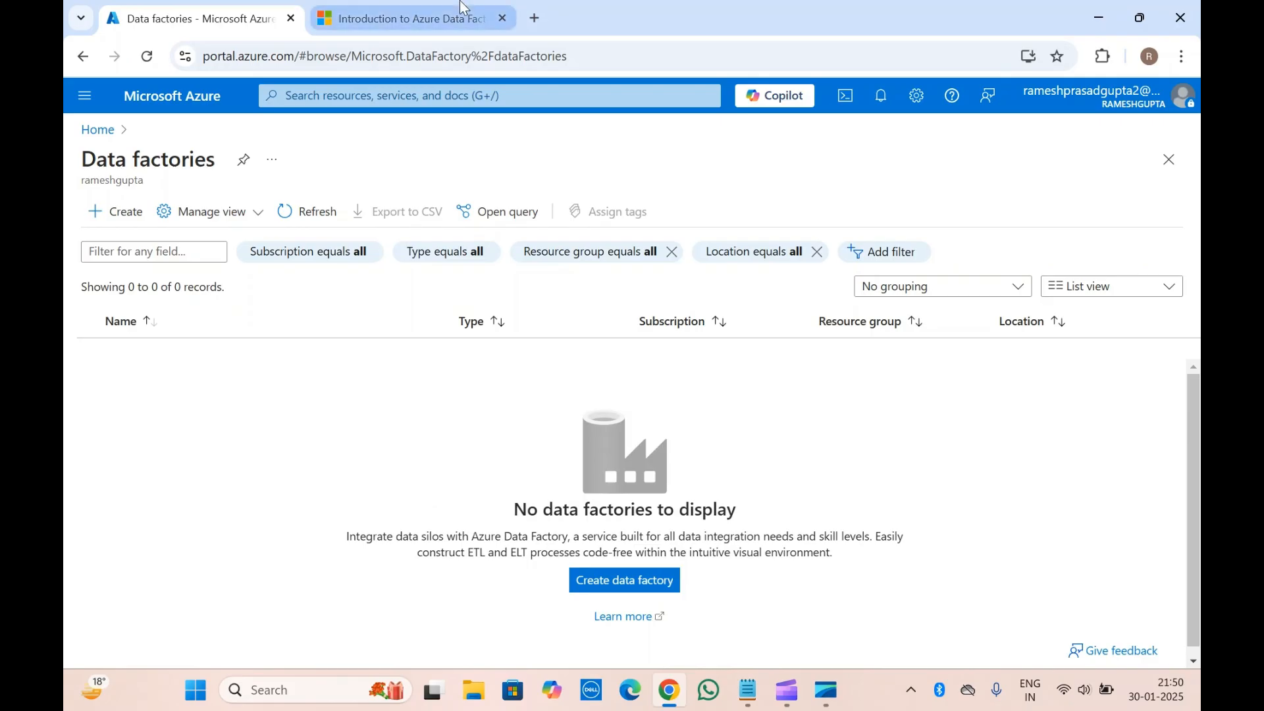
- Skim the Azure Data Factory introduction article on Microsoft Learn, from its overview through features and usage scenarios to Transform and enrich
left_click(414, 8)
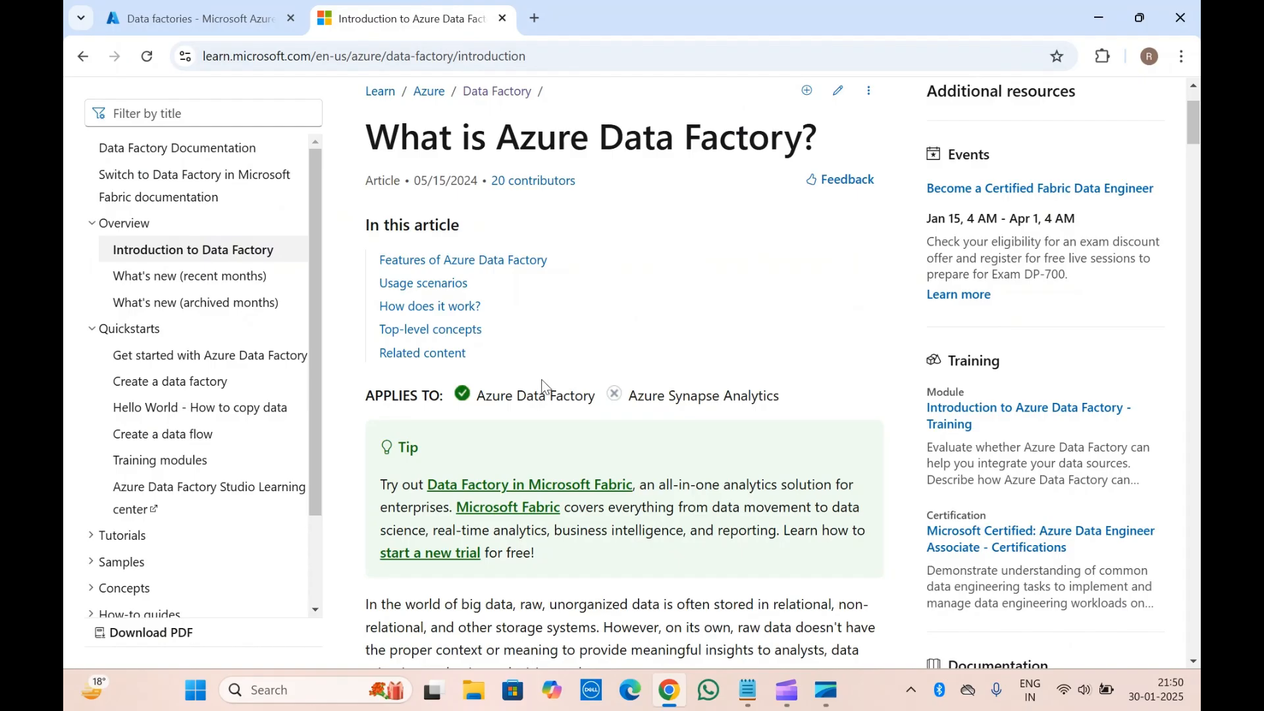
scroll(542, 385, "down", 5)
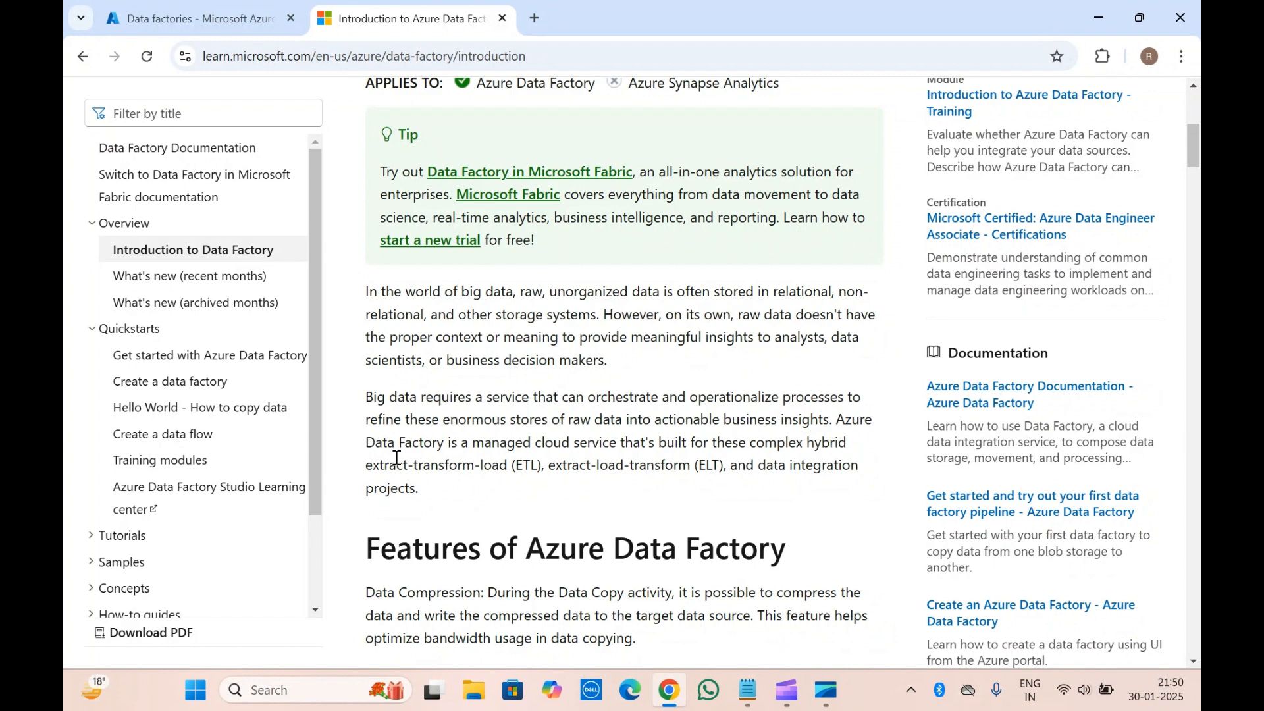
scroll(397, 458, "down", 4)
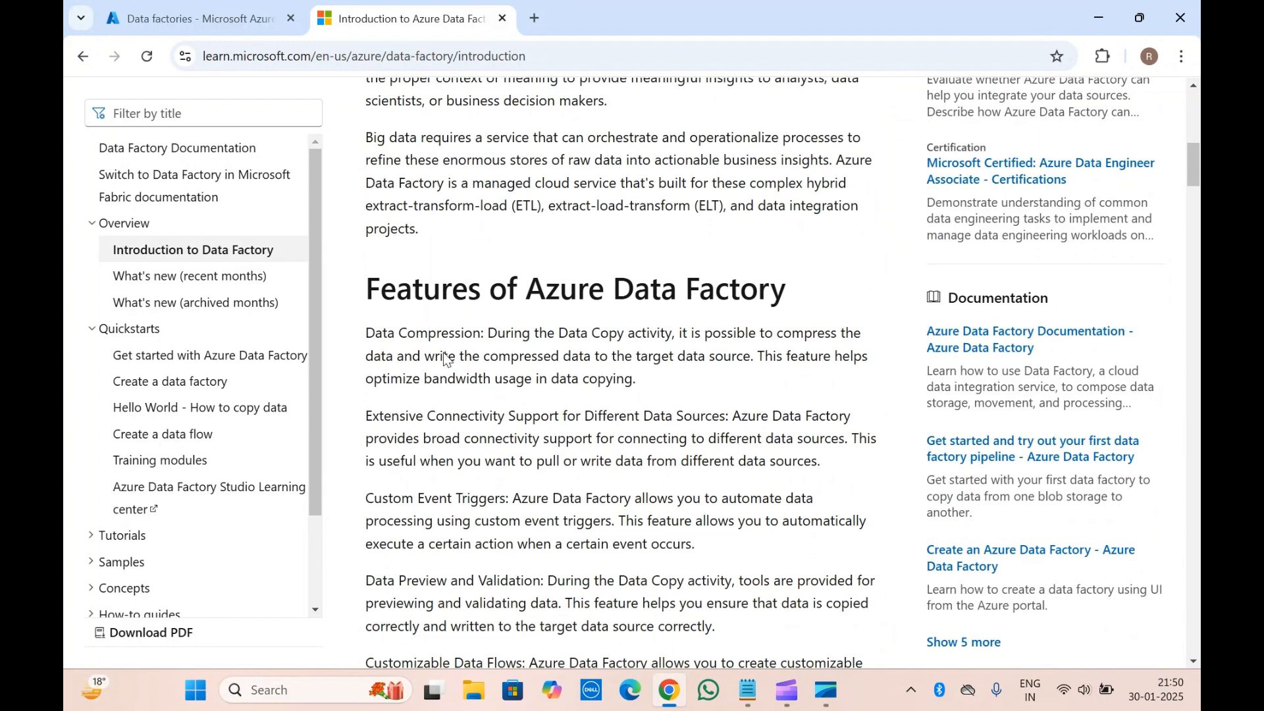
scroll(486, 497, "down", 15)
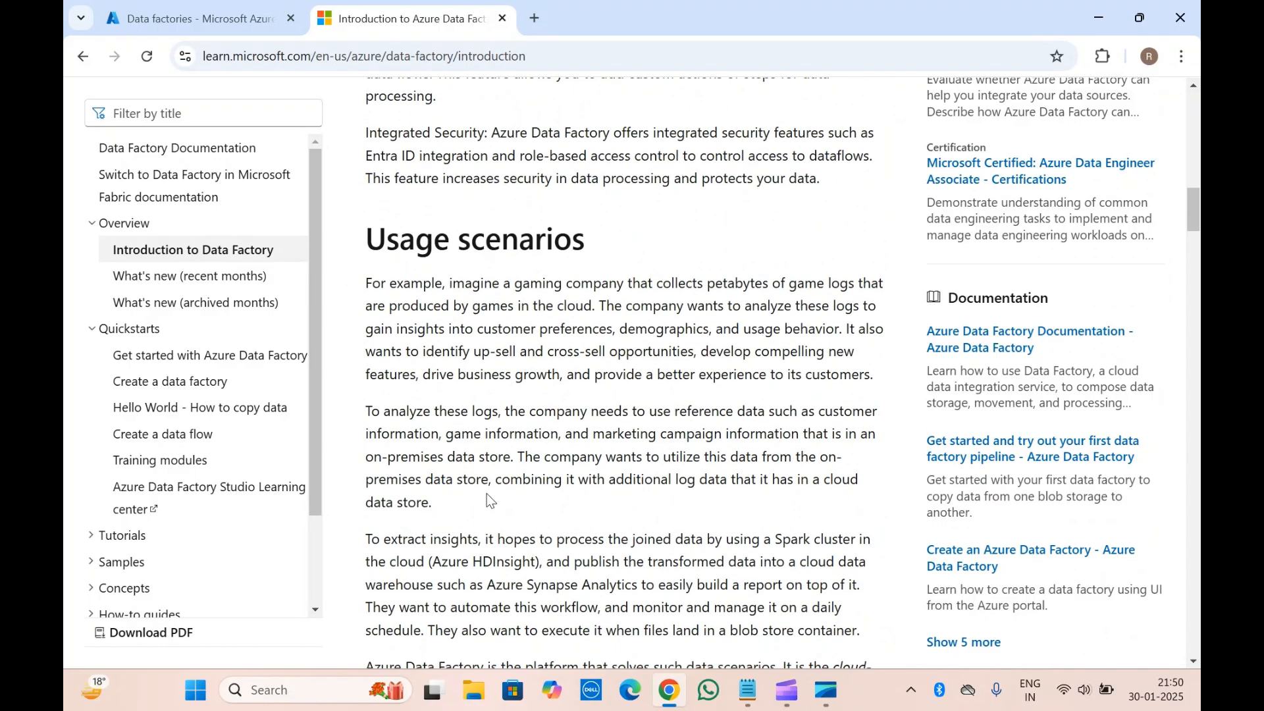
scroll(486, 493, "down", 2)
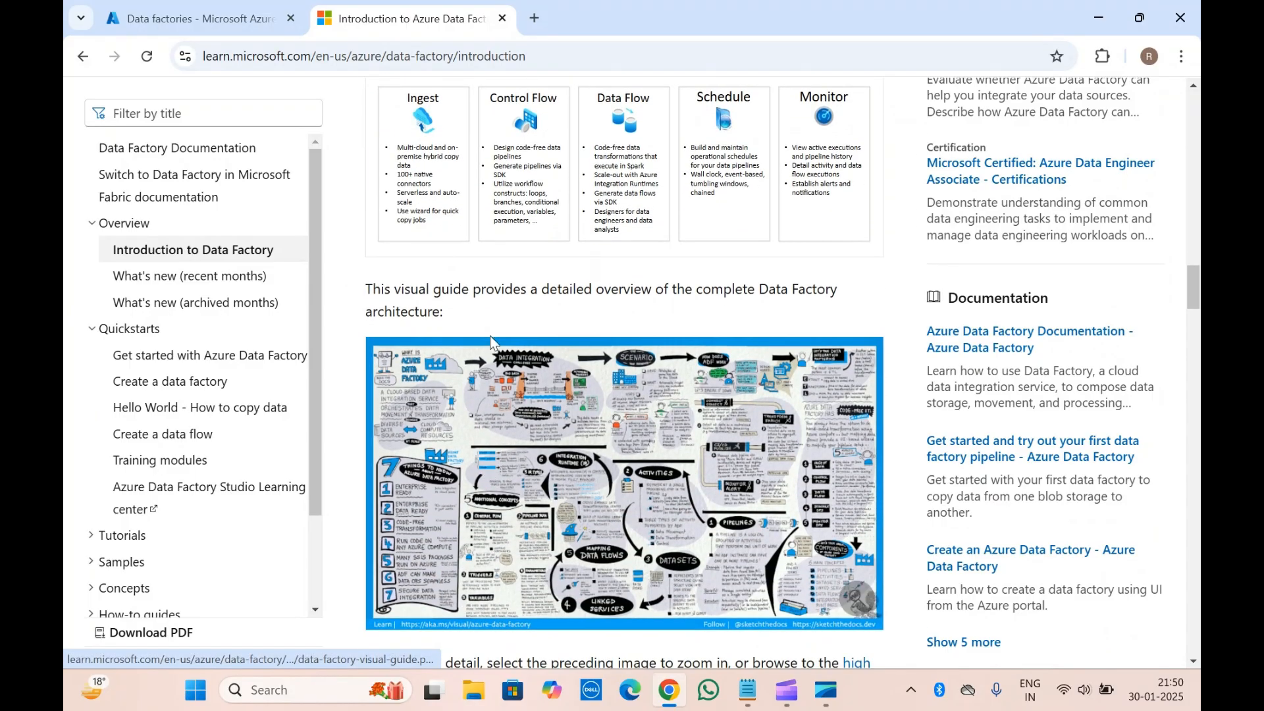
scroll(491, 336, "down", 11)
scroll(491, 336, "down", 3)
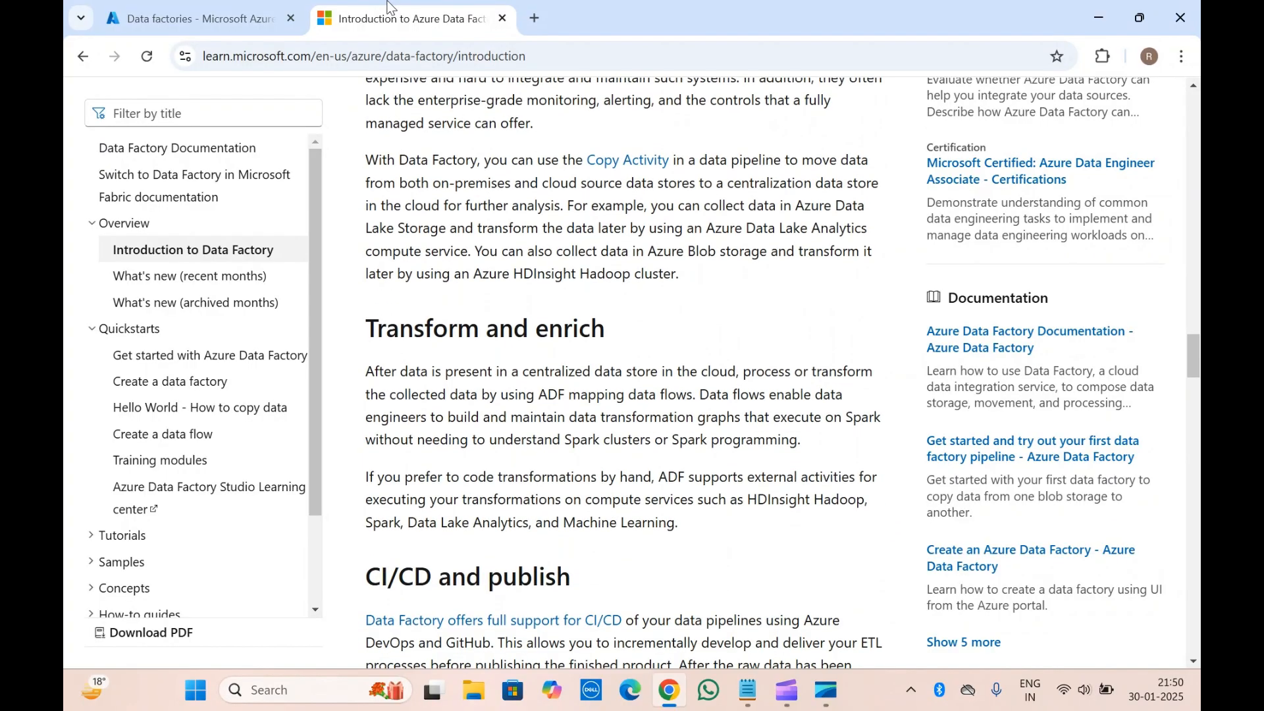
- Return to the Data factories page in the Azure portal and start creating a new data factory
left_click(197, 18)
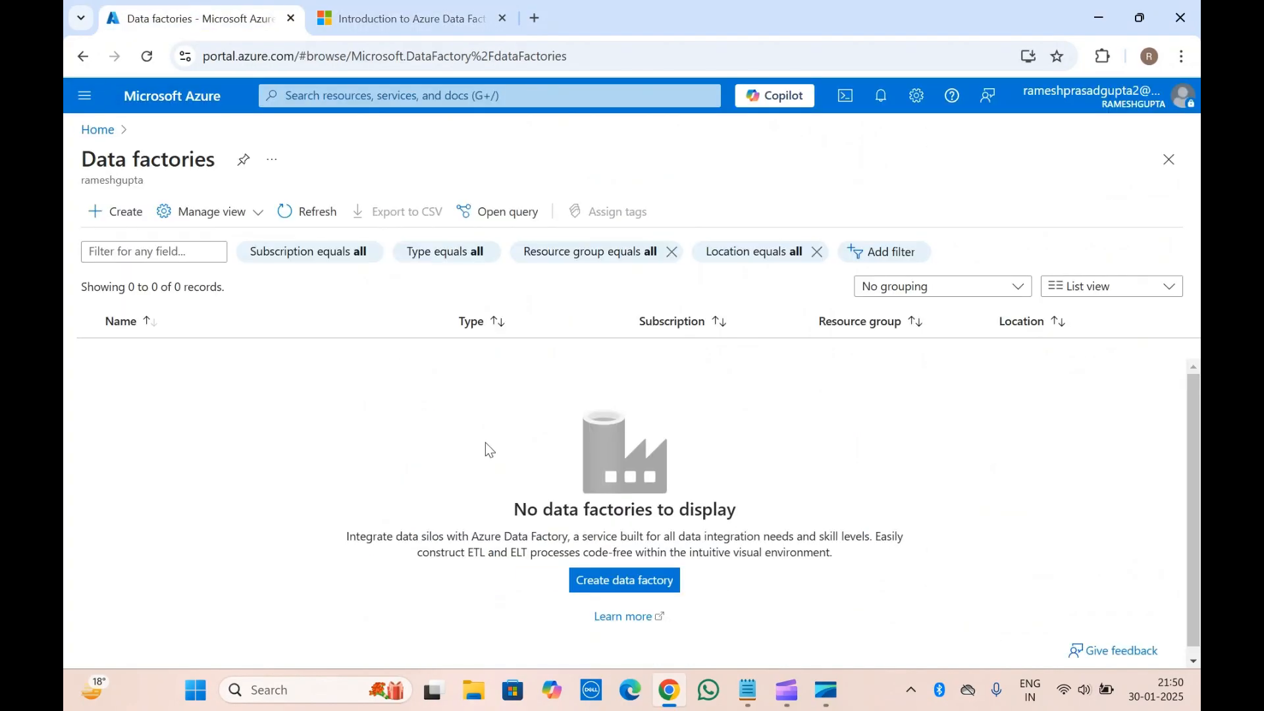
scroll(485, 442, "down", 1)
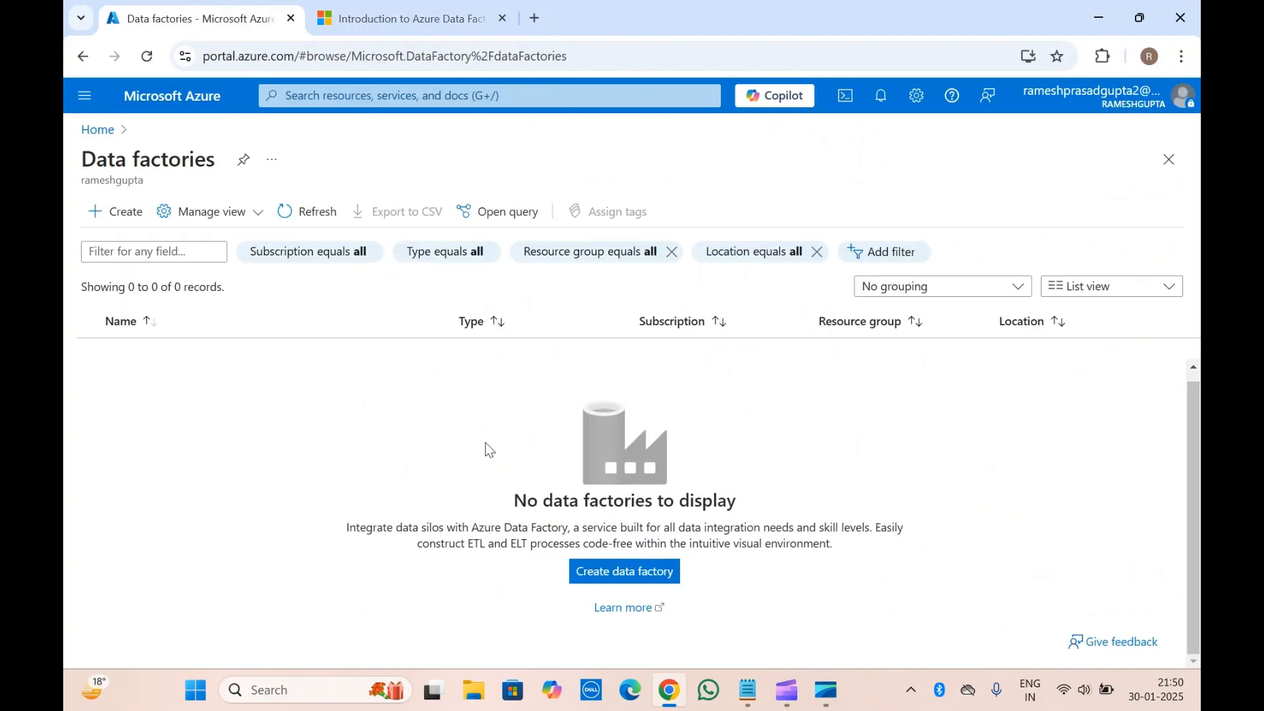
left_click_drag(347, 527, 546, 520)
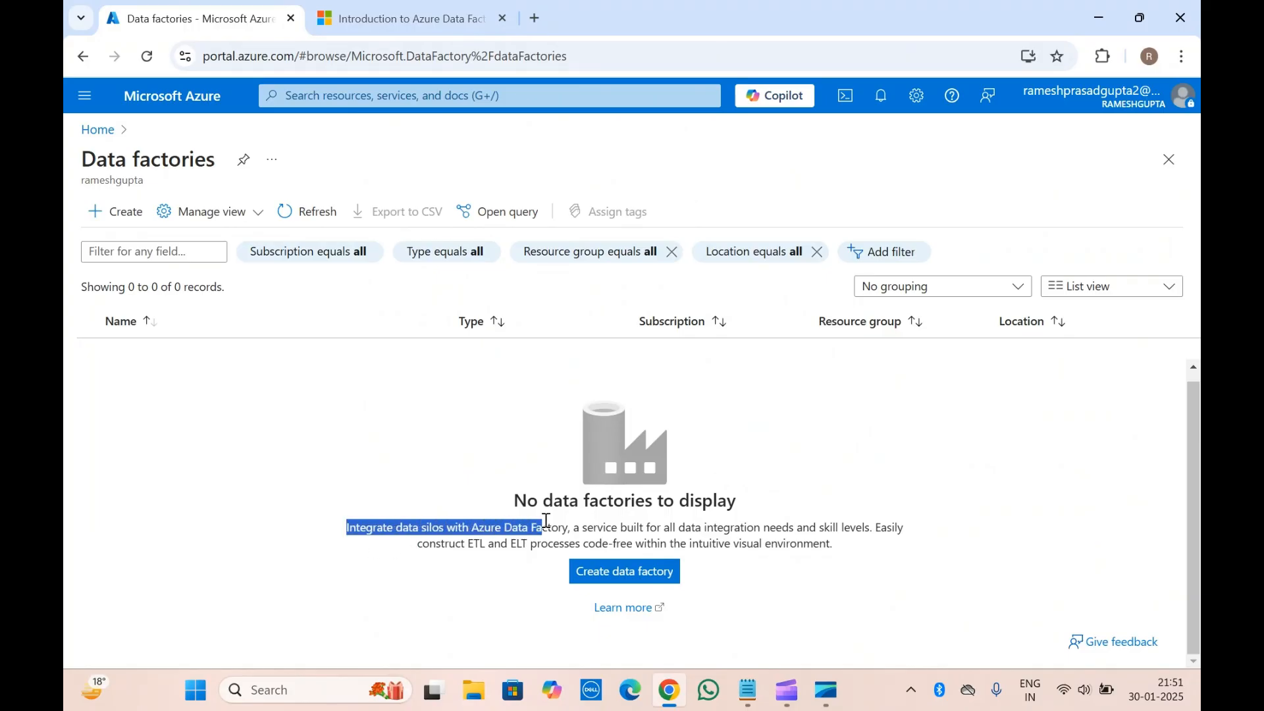
left_click(672, 531)
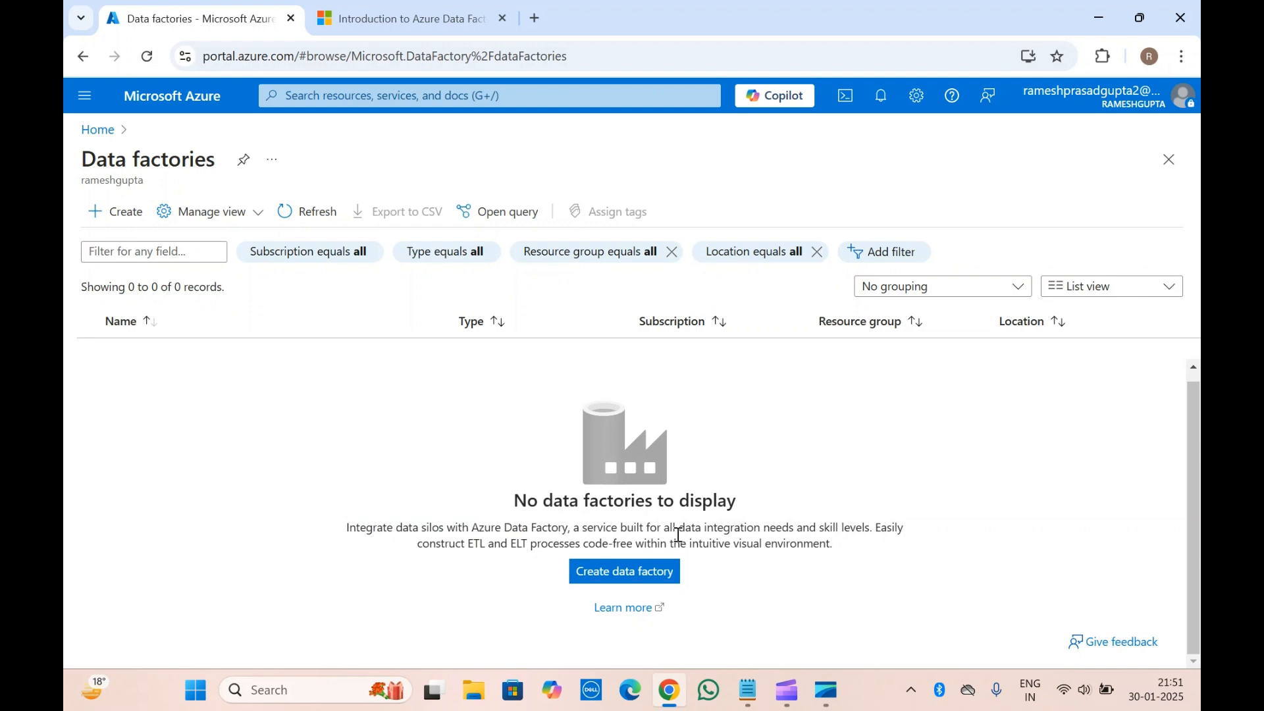
scroll(678, 535, "up", 1)
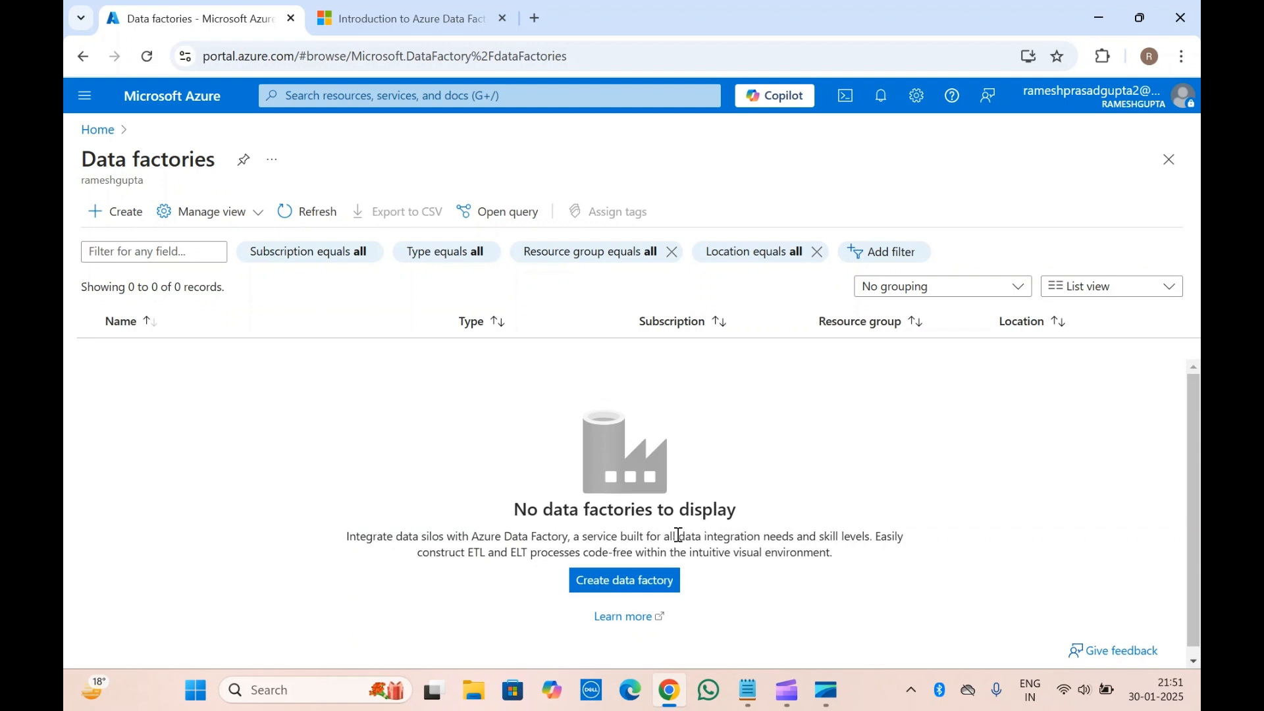
left_click(629, 582)
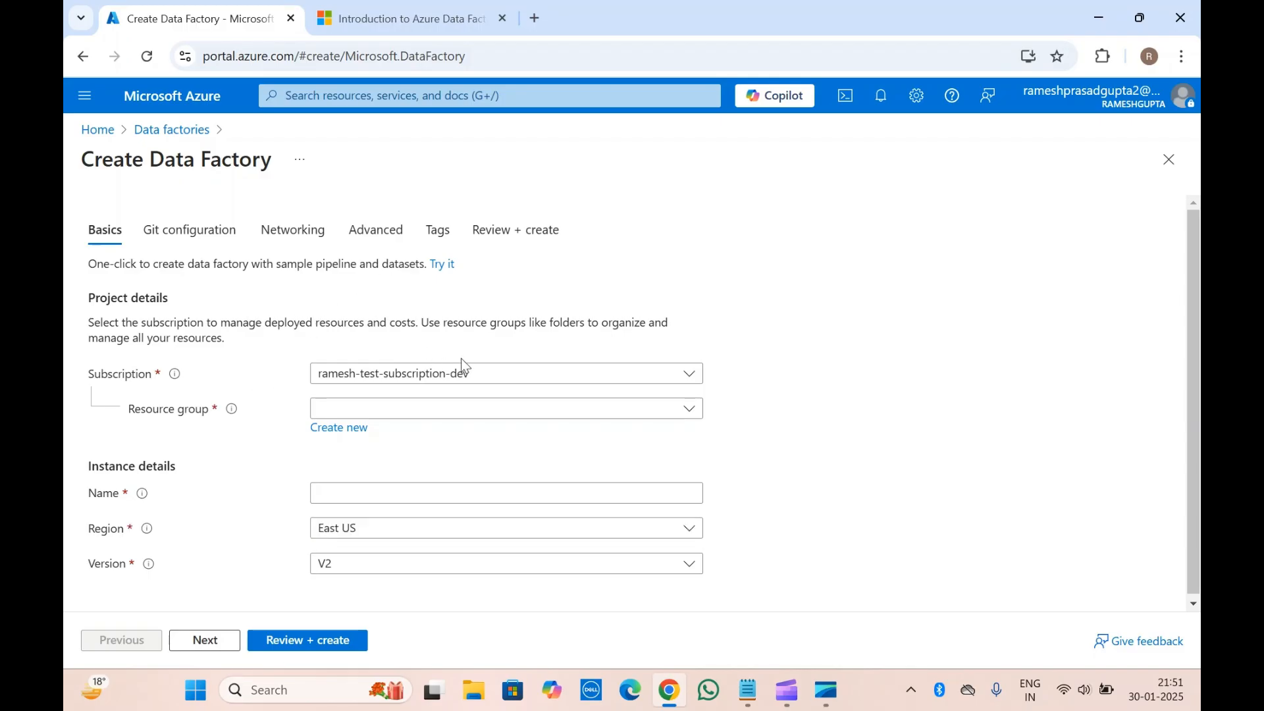
- Create a new resource group named rg-01 for the data factory
left_click(440, 410)
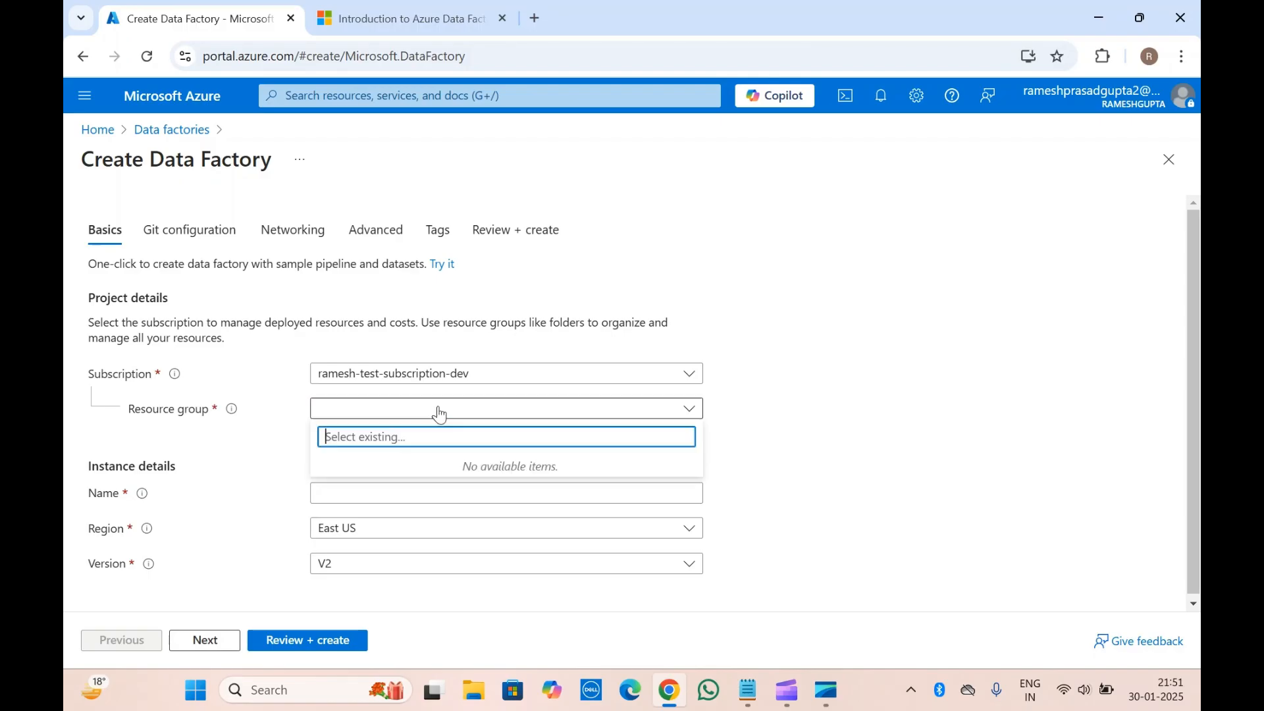
mouse_move(231, 421)
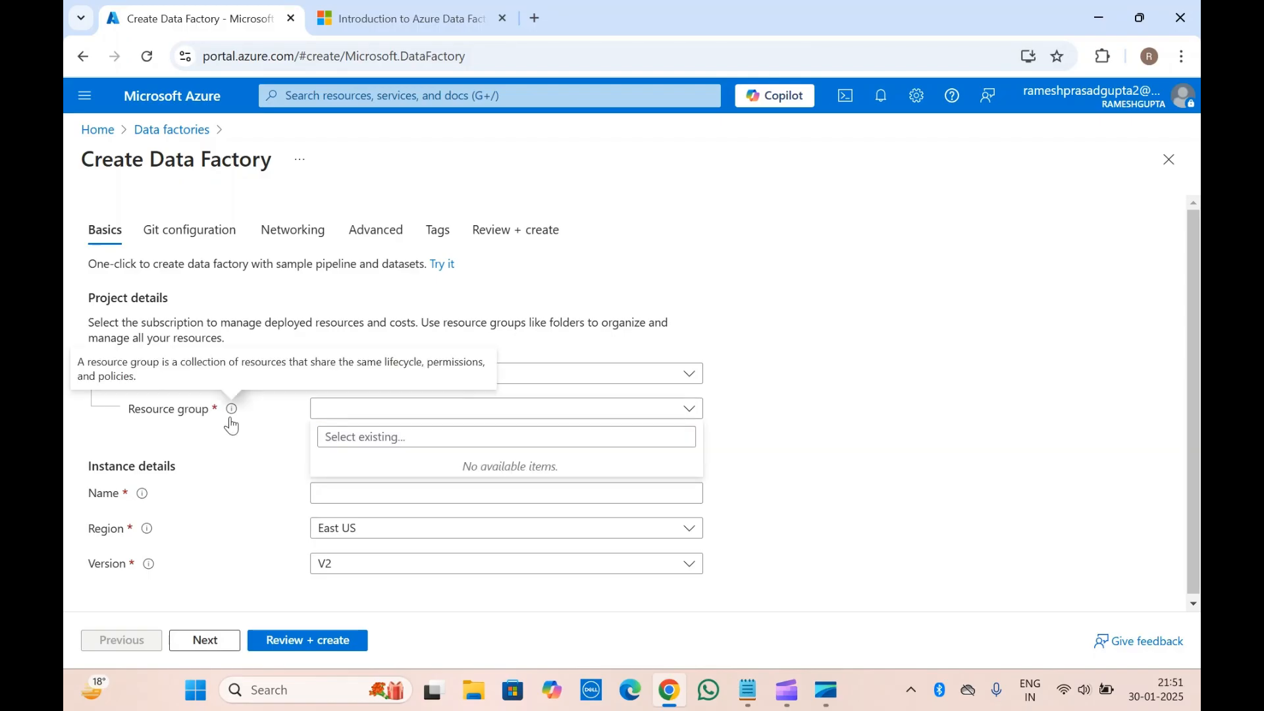
left_click(339, 413)
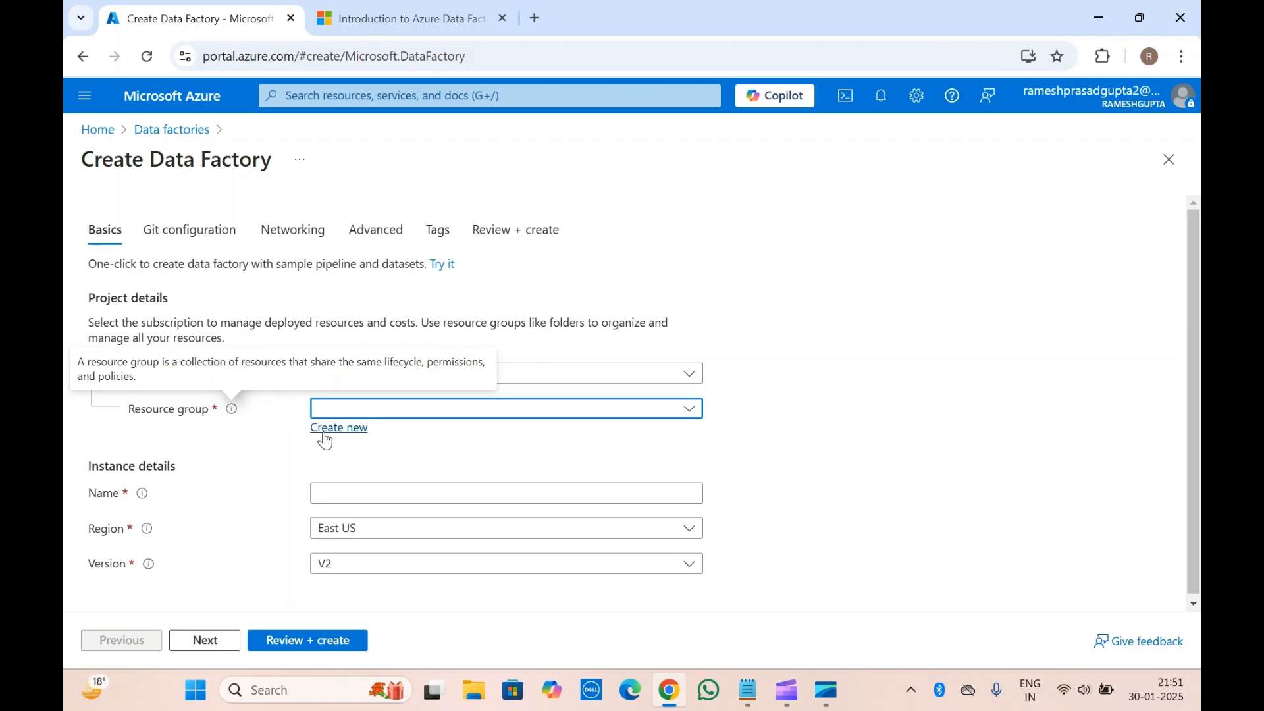
left_click(331, 428)
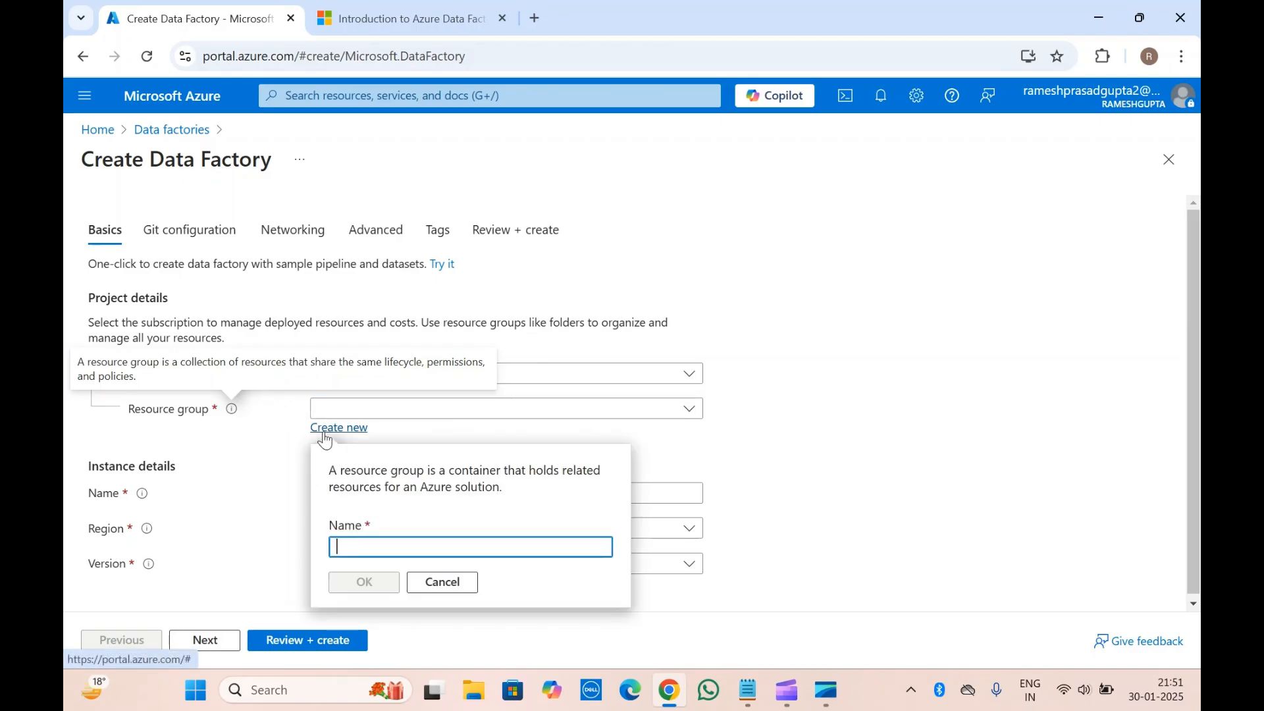
left_click(366, 548)
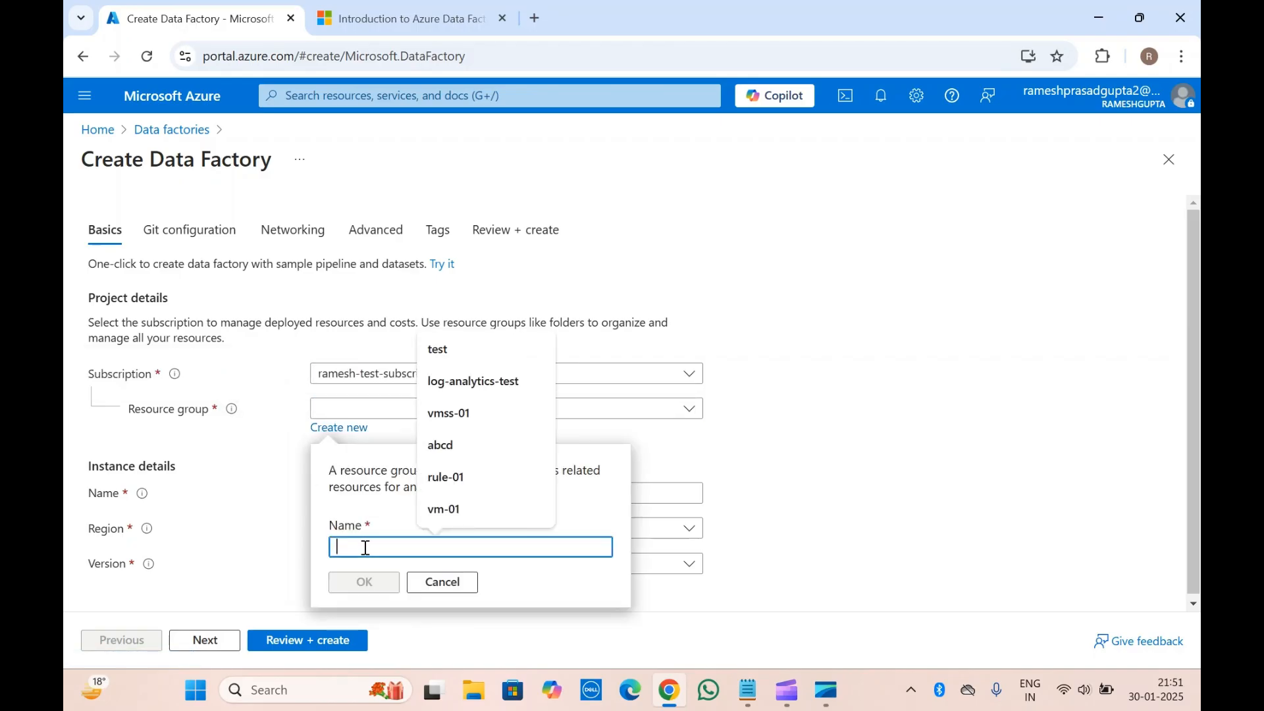
type("rg-01")
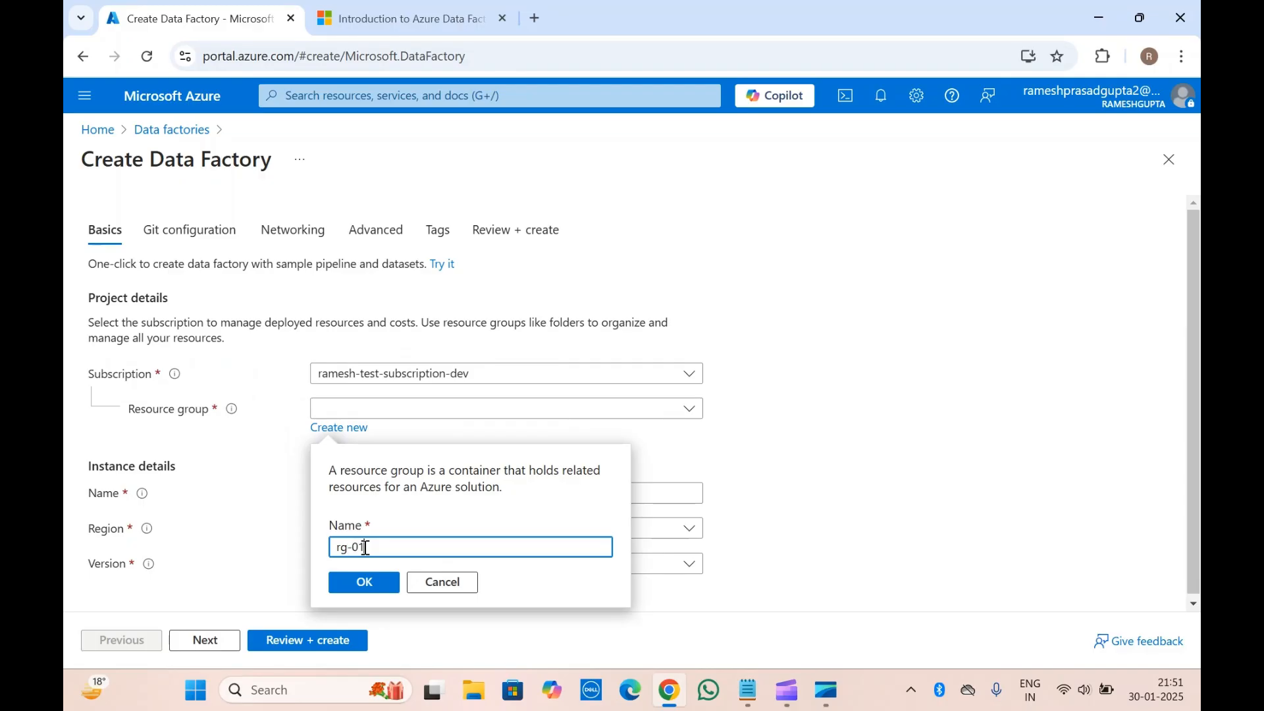
left_click(363, 582)
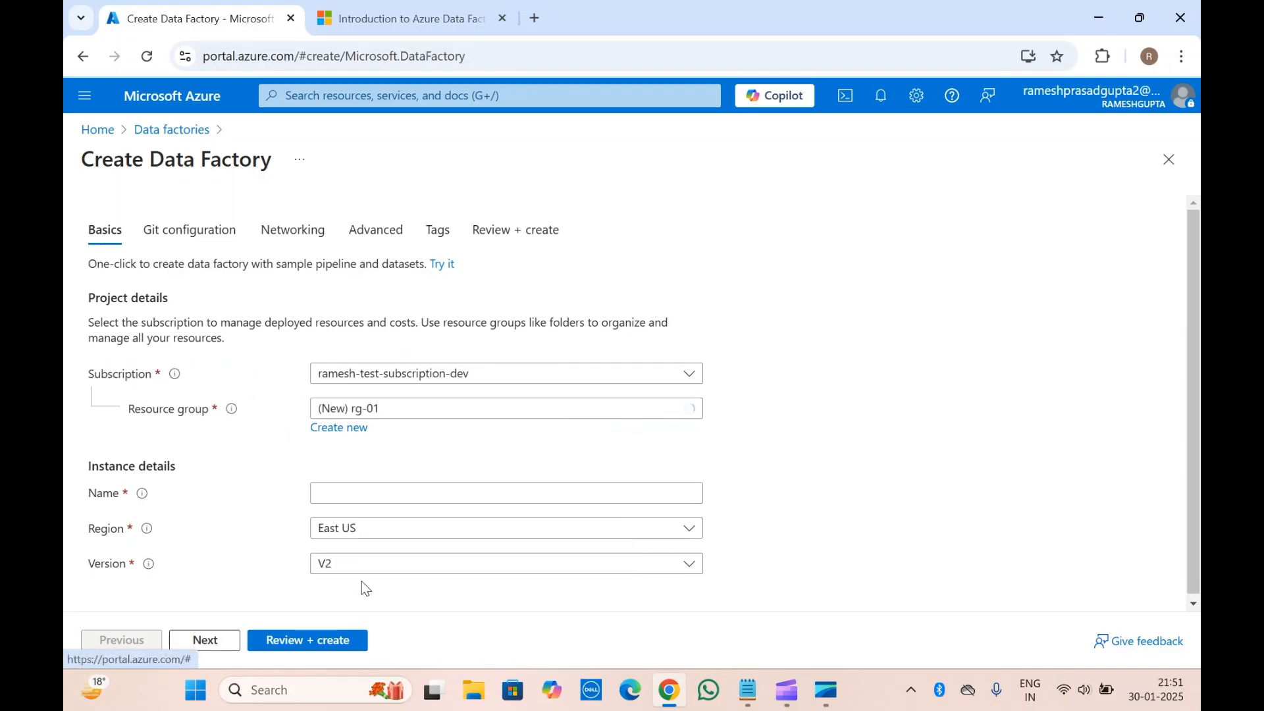
- Enter datafactory01 as the data factory's instance name
left_click(351, 498)
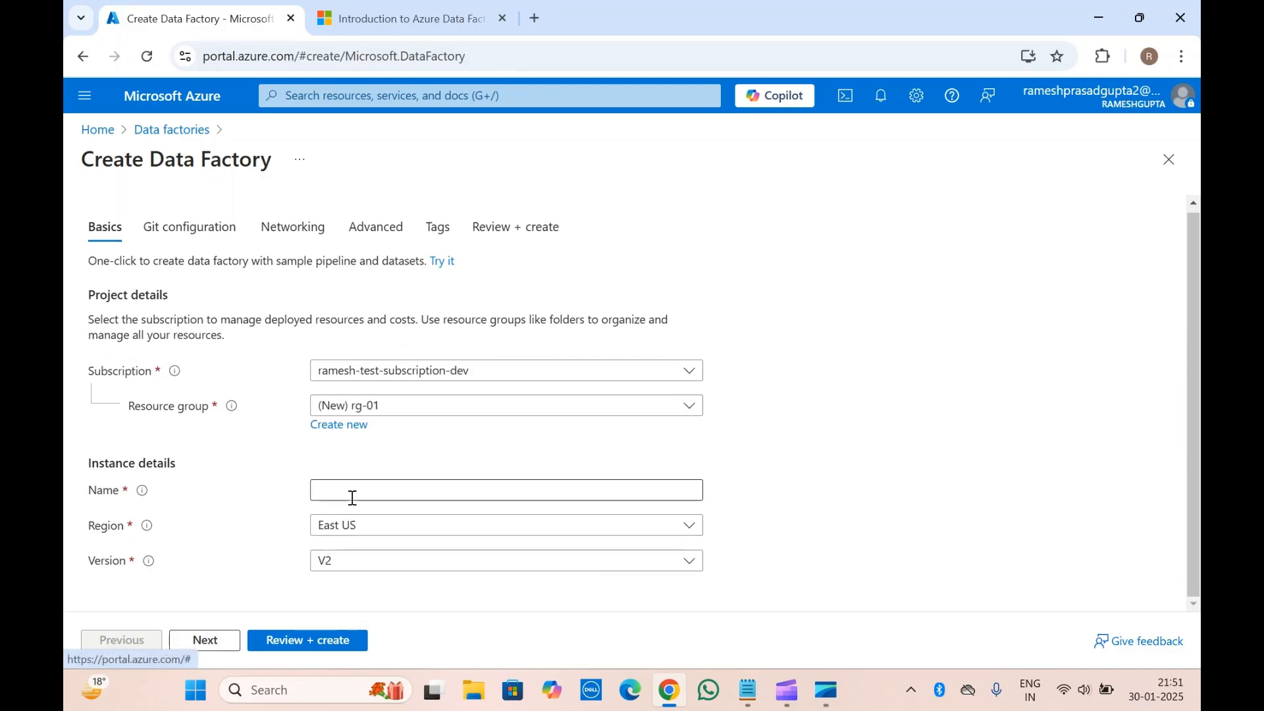
type("dta")
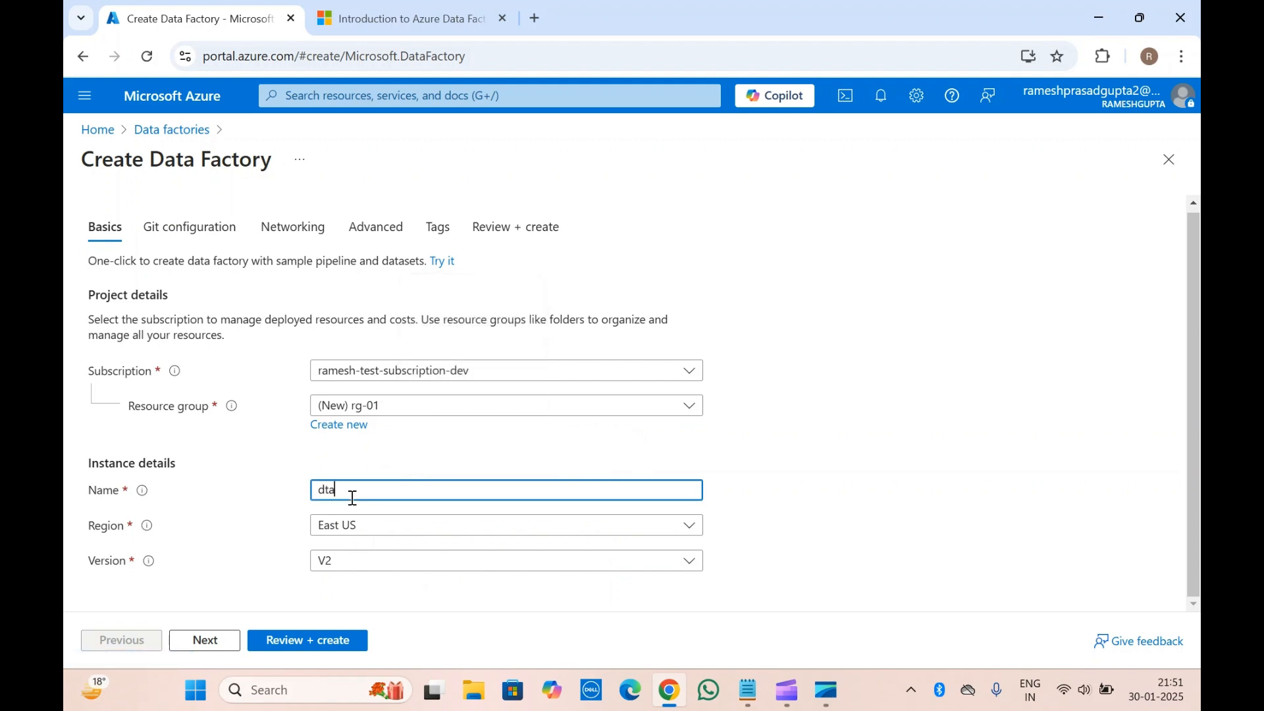
key("BackSpace")
key("BackSpace")
key("BackSpace")
type("ata")
key("BackSpace")
key("BackSpace")
key("BackSpace")
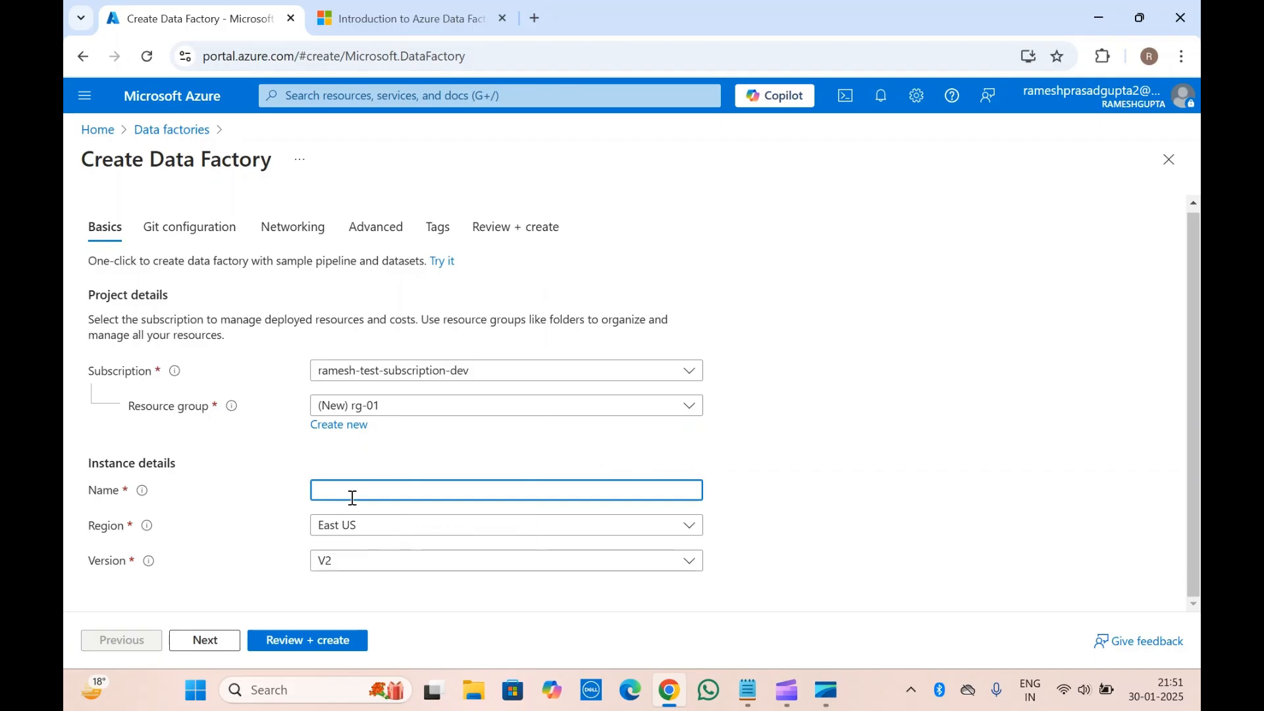
type("datafactory01")
left_click(260, 479)
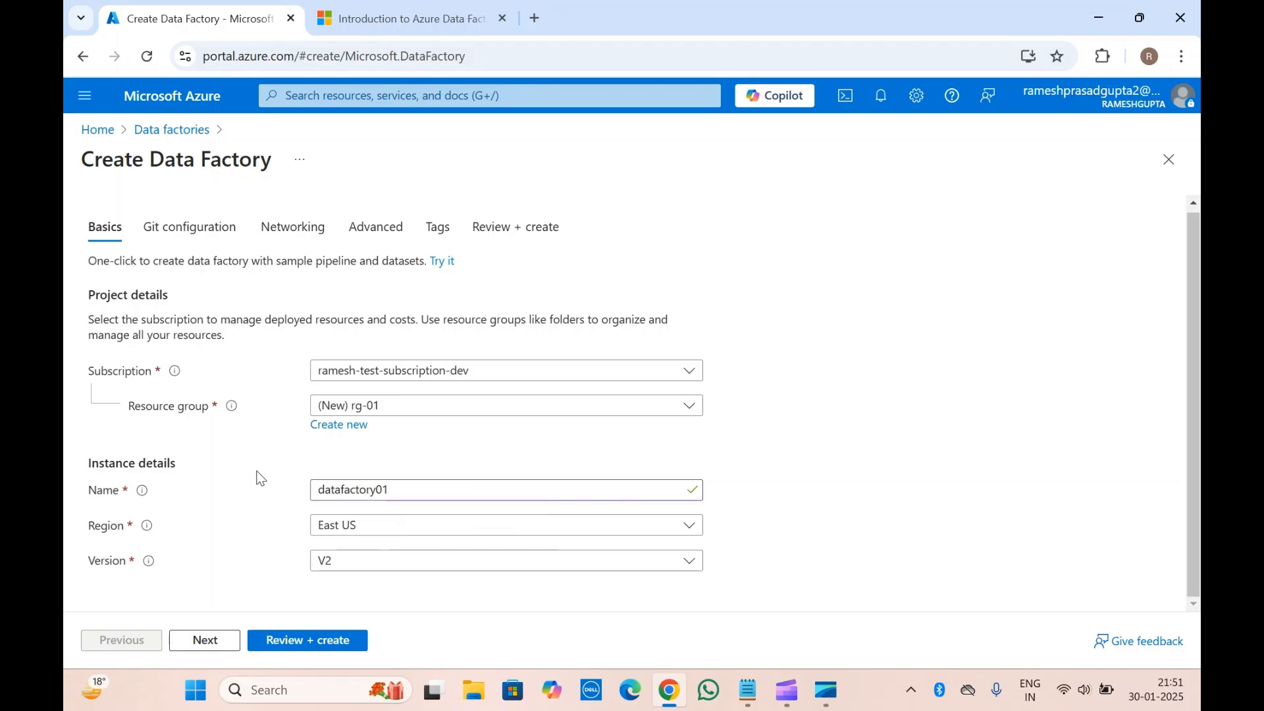
scroll(260, 478, "down", 1)
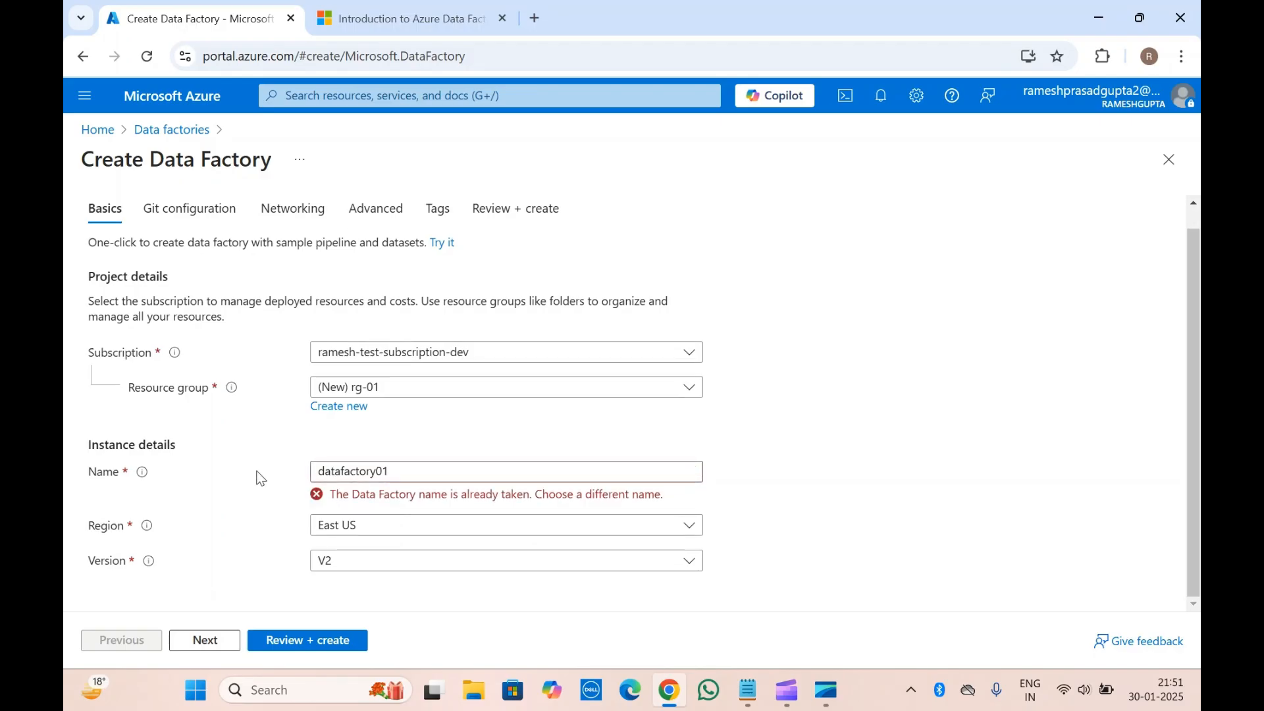
left_click(333, 568)
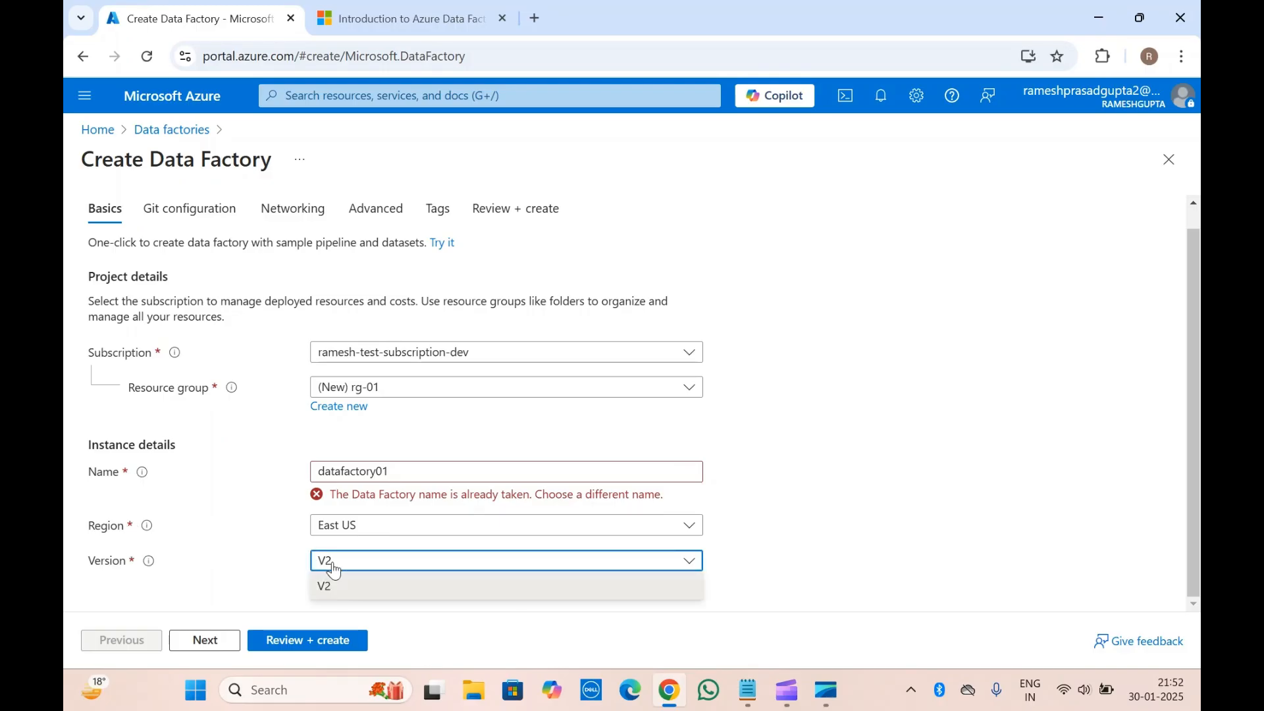
left_click(229, 539)
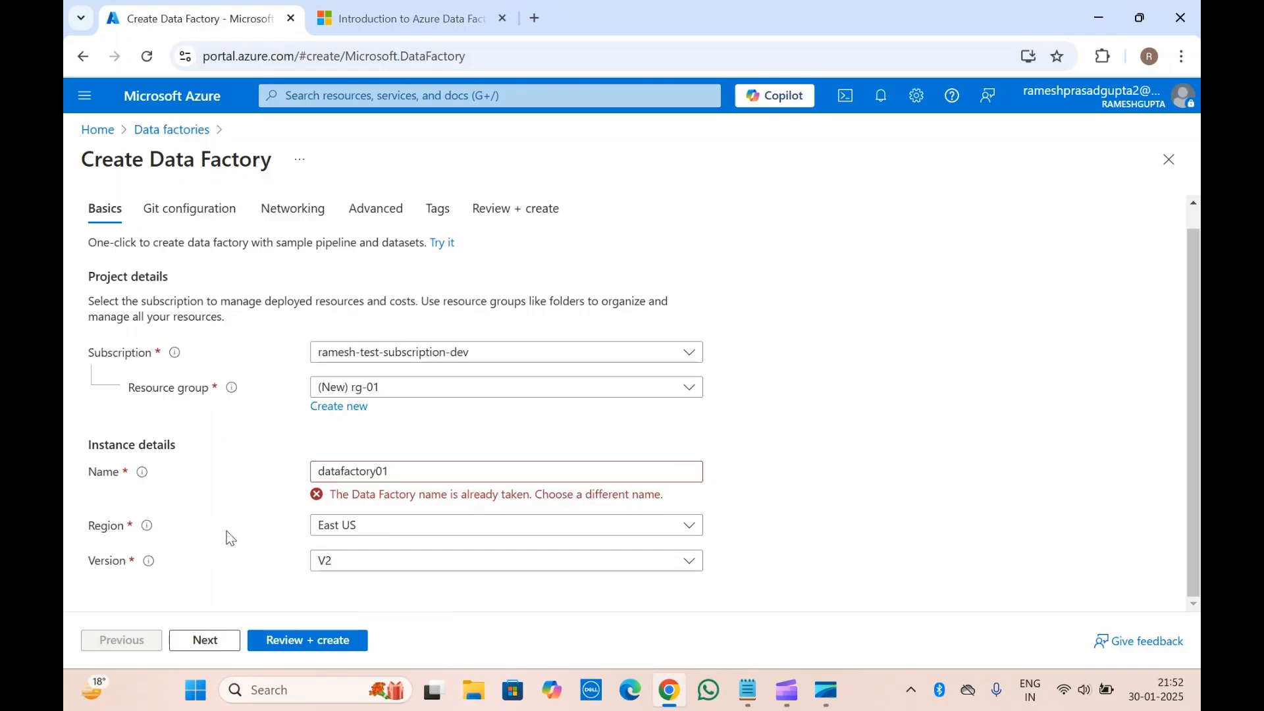
- Change the data factory's instance name to datafactoryado01 and continue to the Git configuration settings
left_click(393, 471)
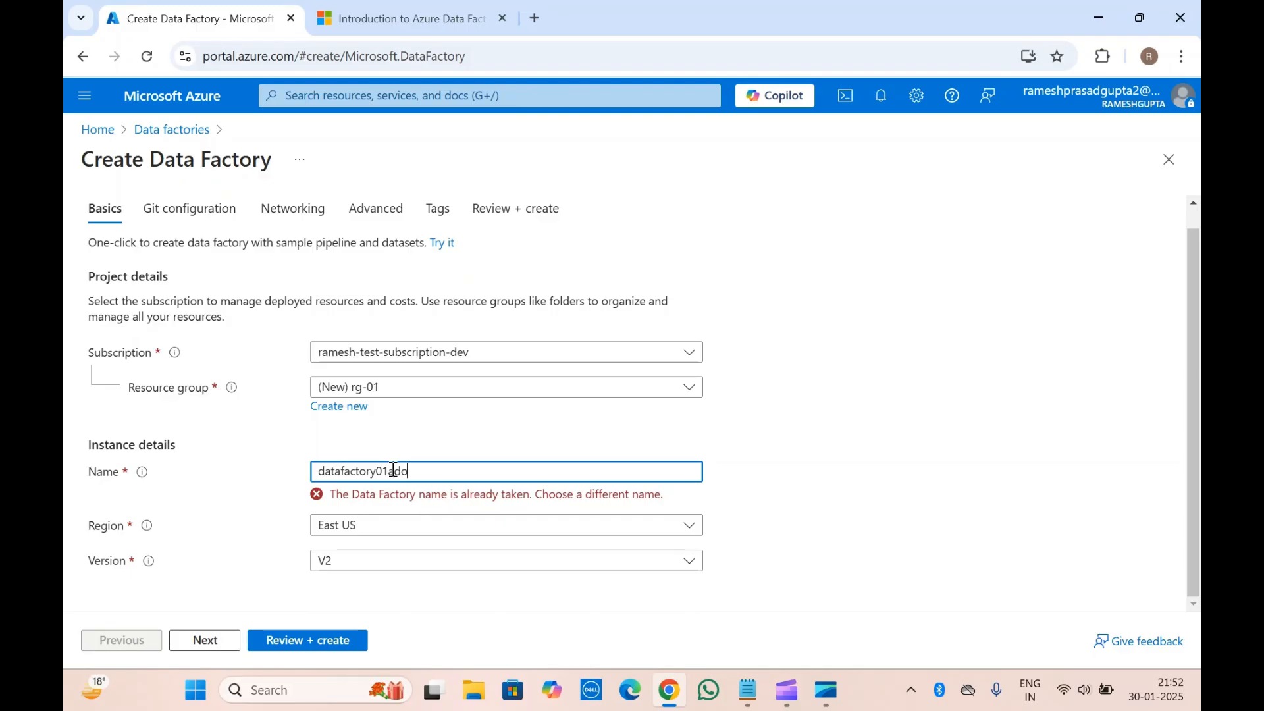
key("BackSpace")
key("BackSpace")
type("adf")
type("01")
left_click(441, 416)
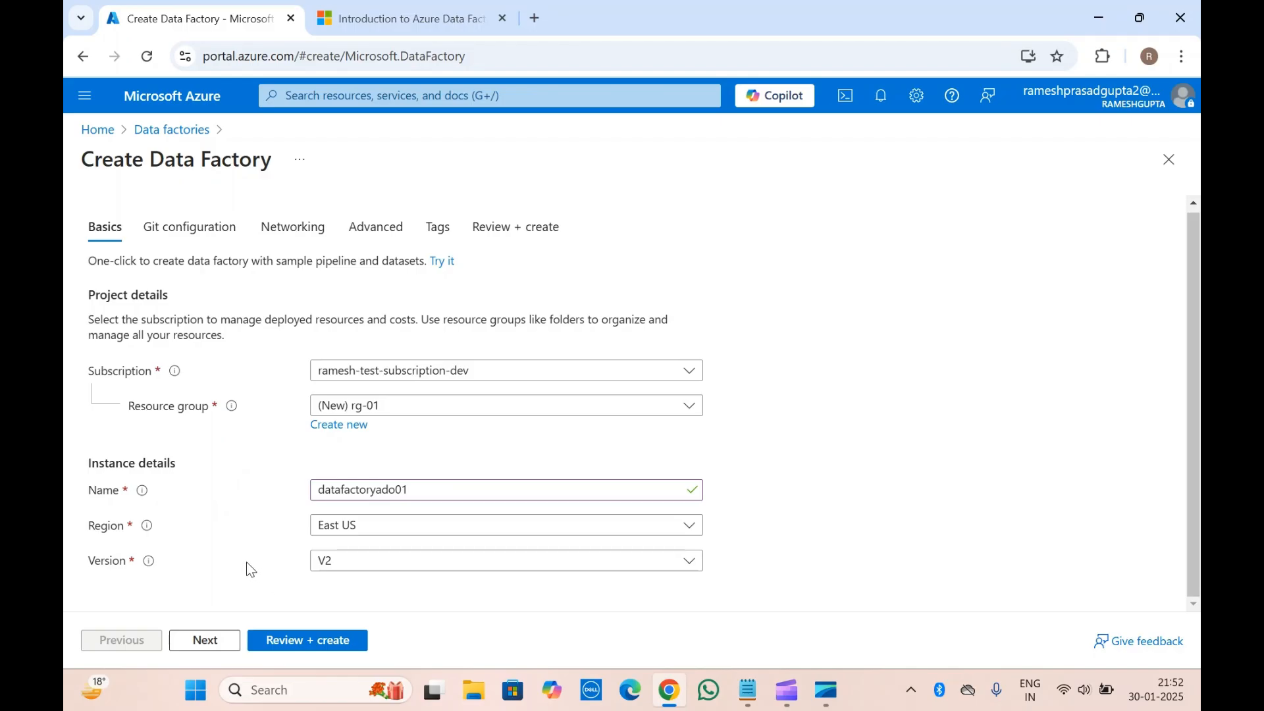
left_click(208, 643)
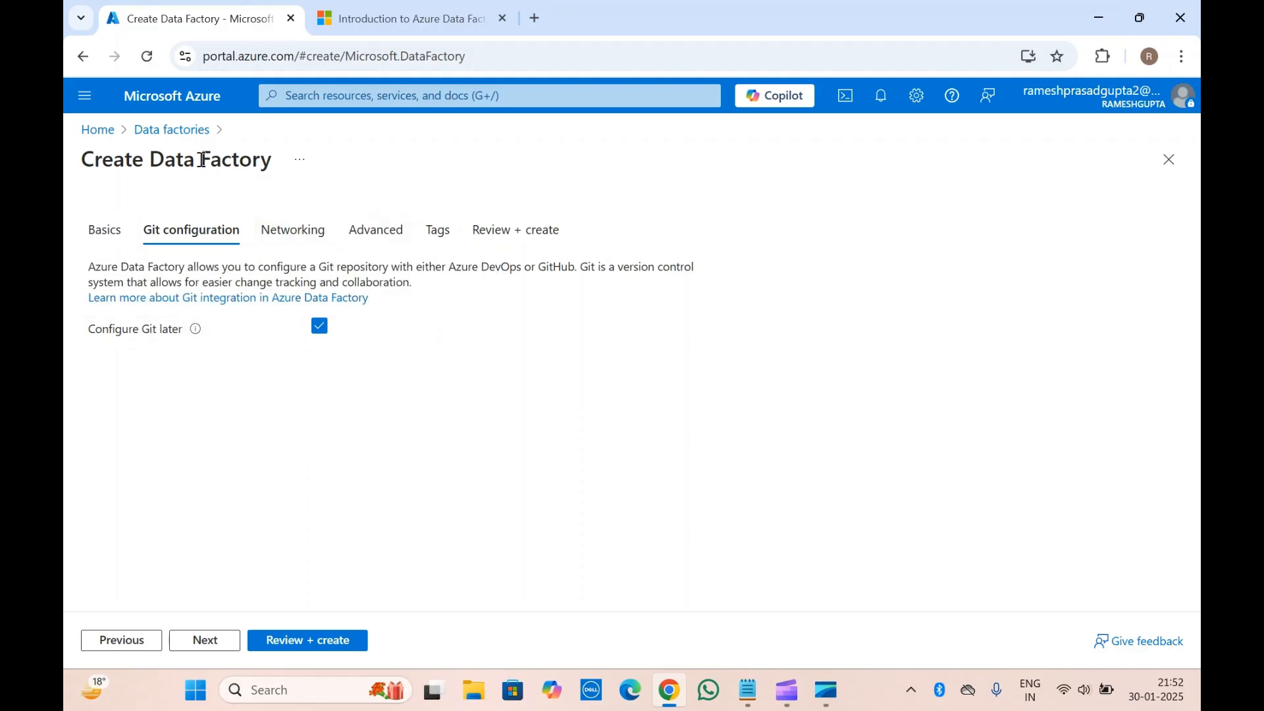
- Compare the Azure DevOps and GitHub repository fields, and re-enable the Configure Git later option
left_click(321, 329)
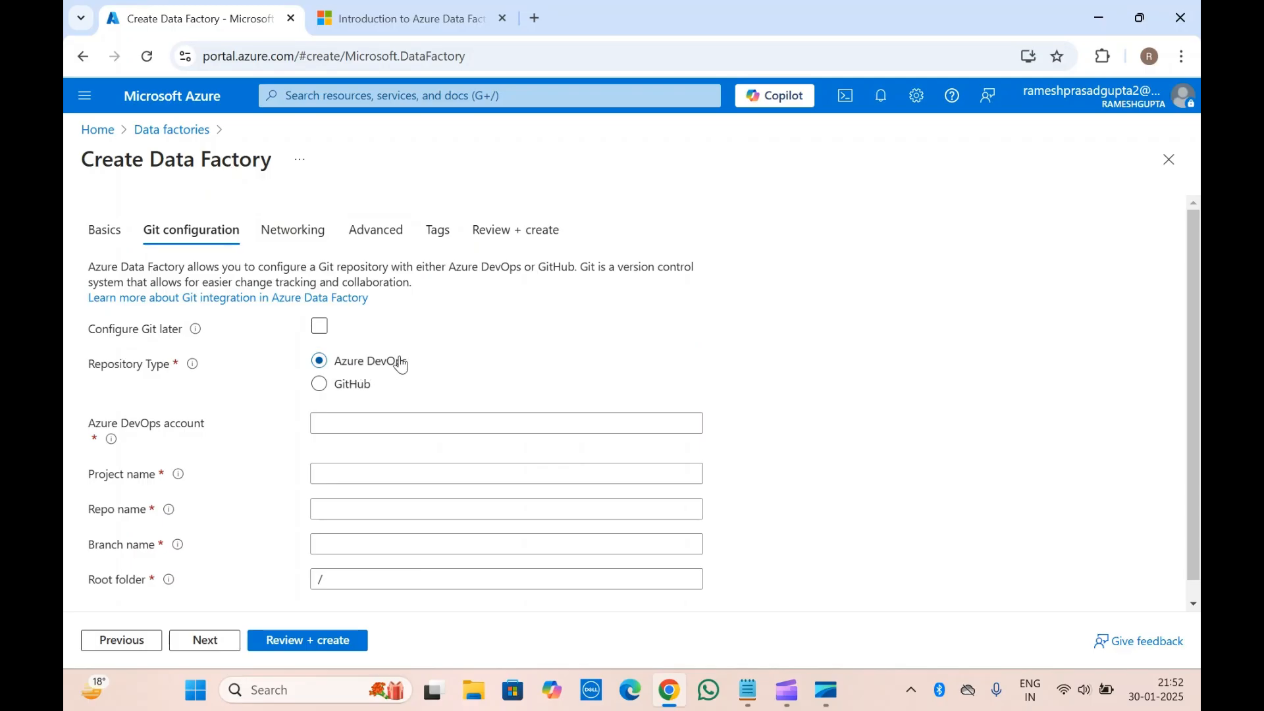
left_click(349, 387)
left_click(368, 362)
left_click(338, 388)
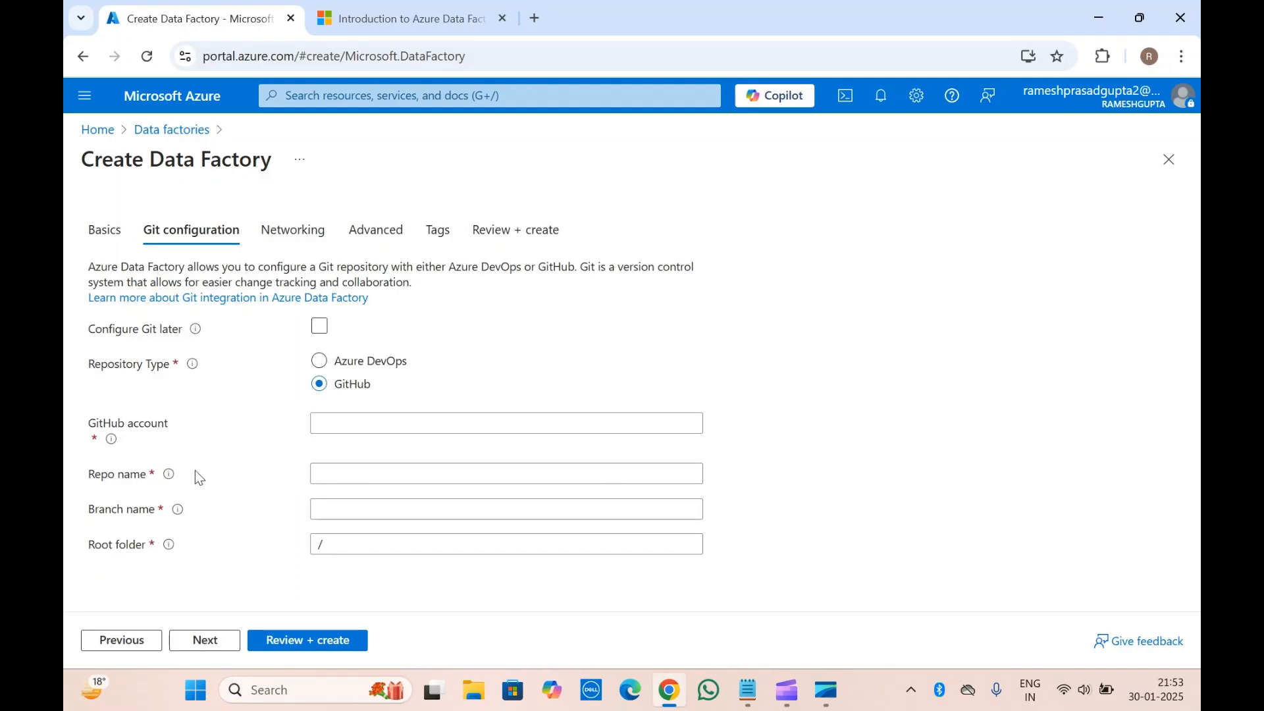
mouse_move(176, 474)
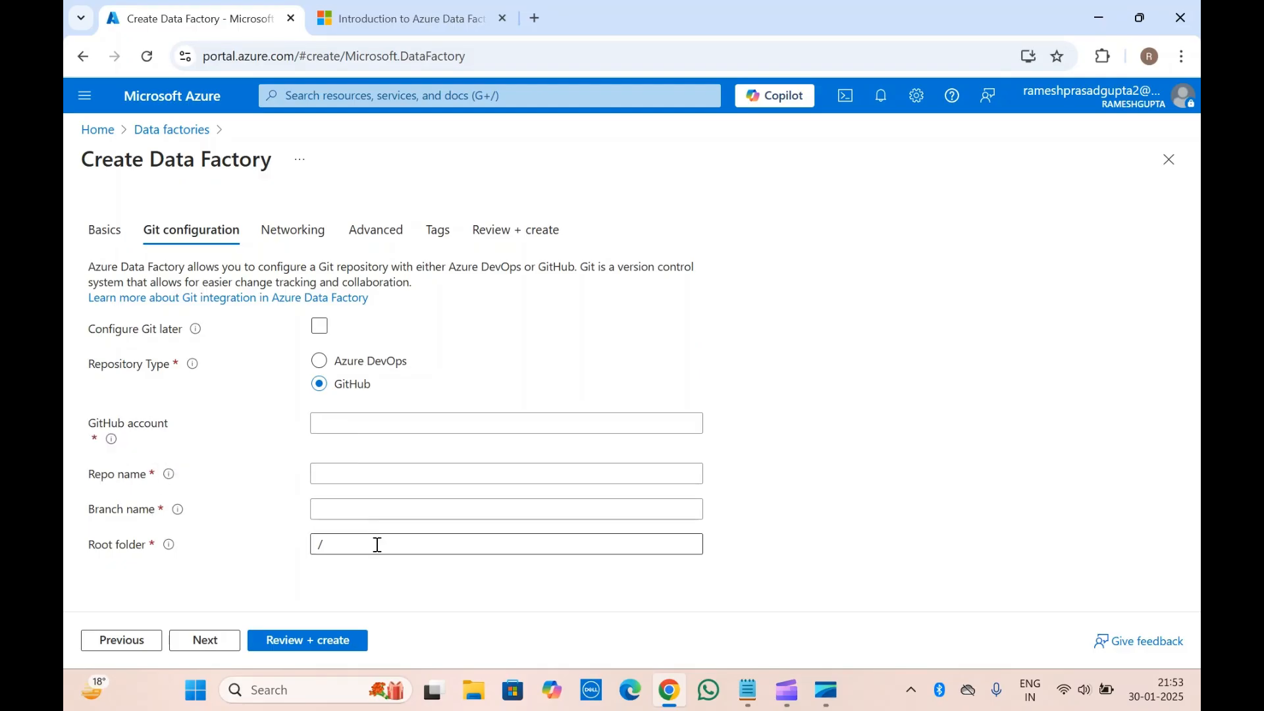
left_click(321, 332)
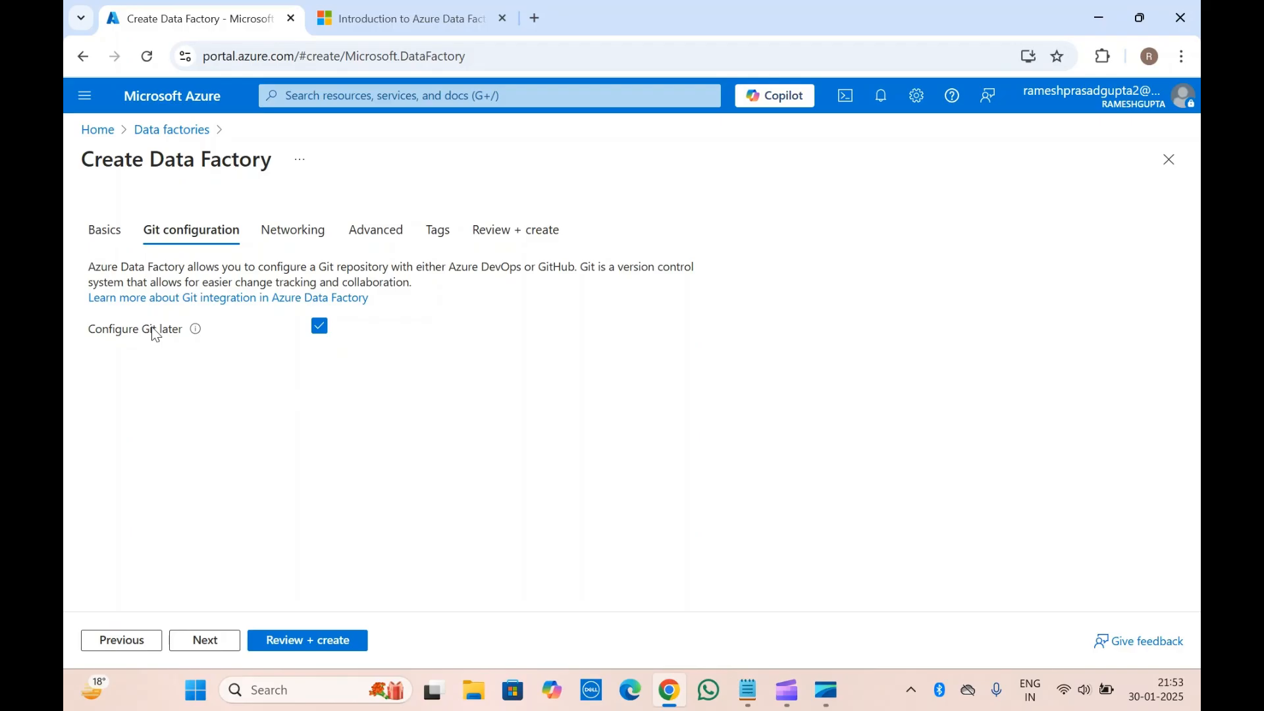
- Continue to the networking settings and examine the managed virtual network and self-hosted integration runtime connectivity options
left_click(209, 641)
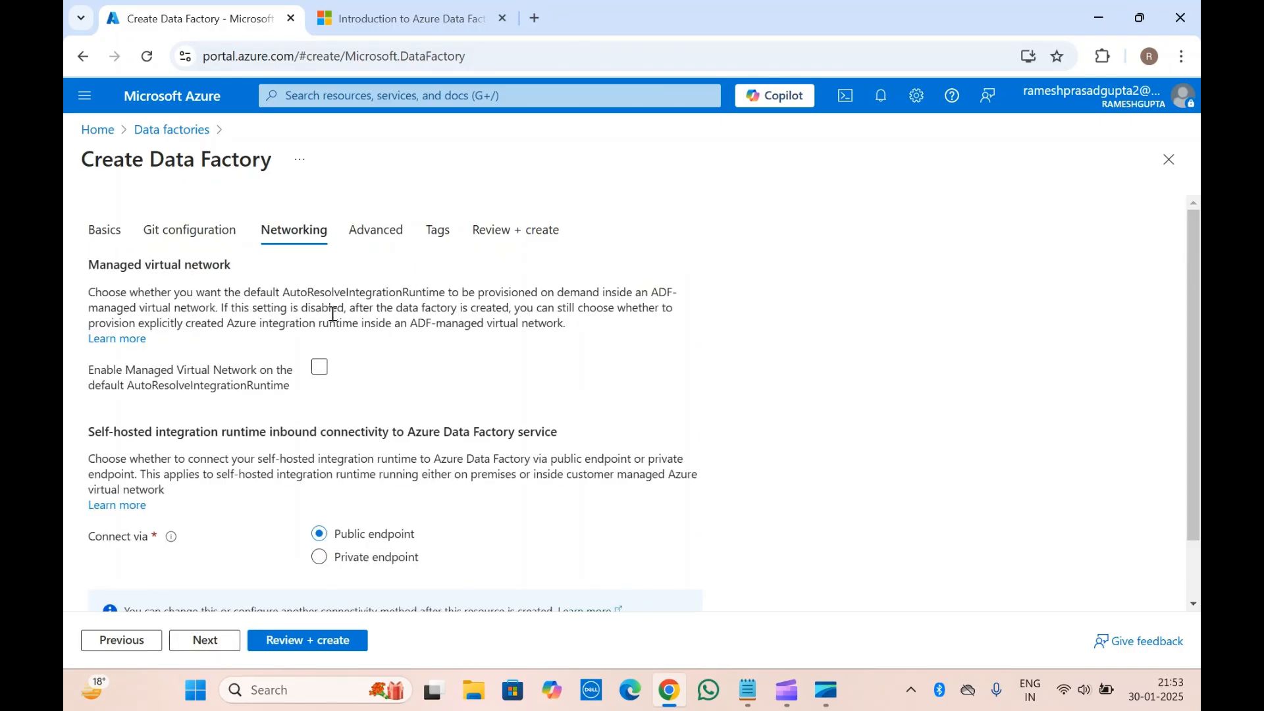
triple_click(233, 300)
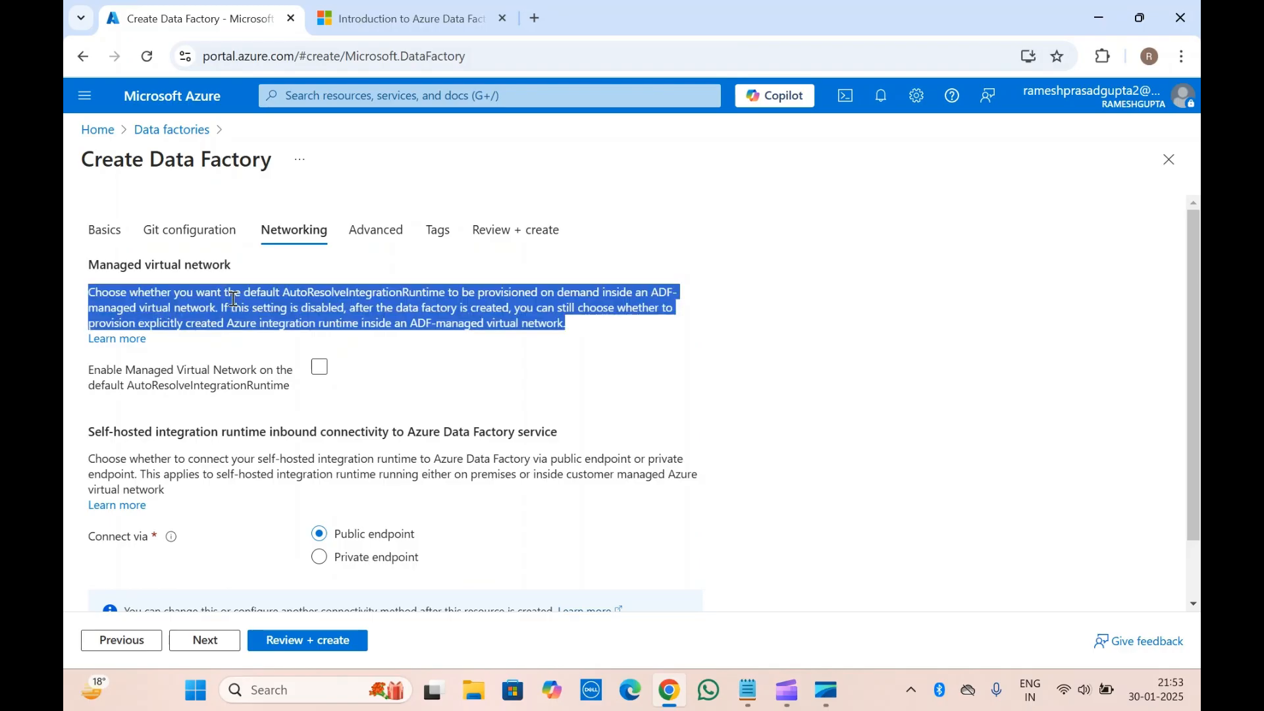
left_click(233, 300)
scroll(229, 452, "down", 1)
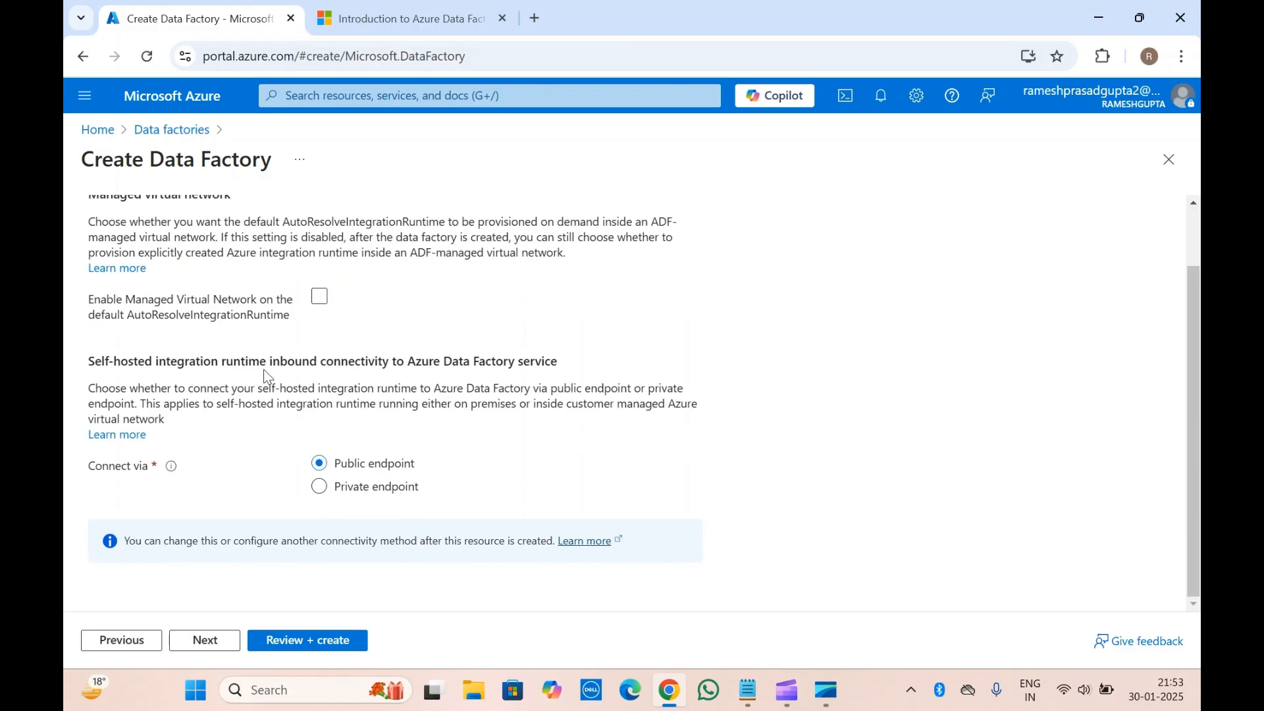
scroll(267, 376, "up", 1)
scroll(267, 377, "down", 1)
scroll(267, 377, "up", 1)
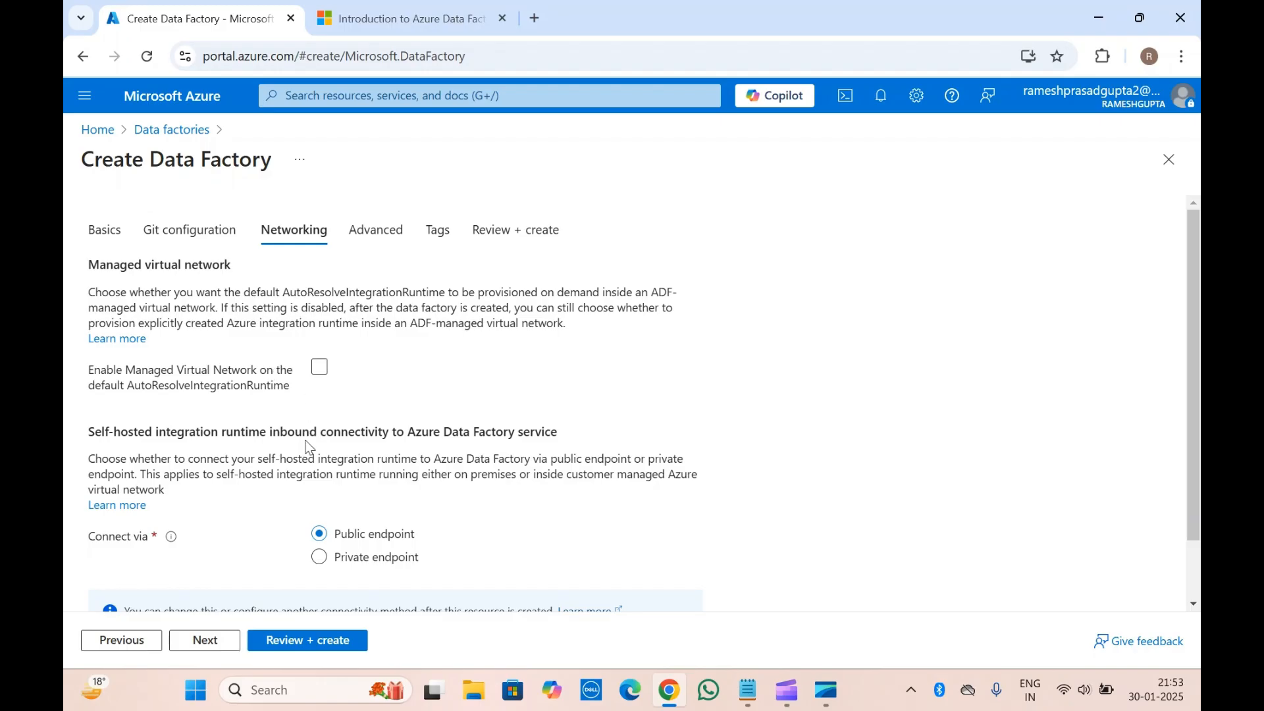
scroll(309, 447, "down", 1)
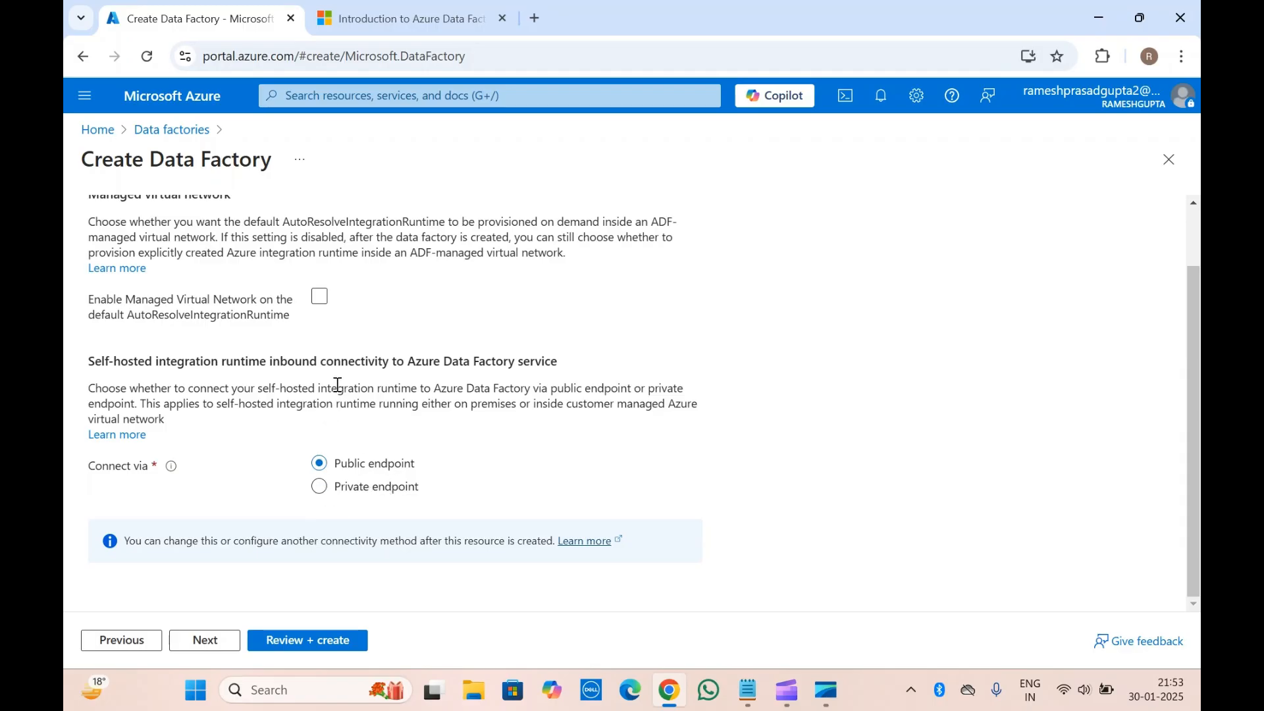
scroll(337, 385, "up", 2)
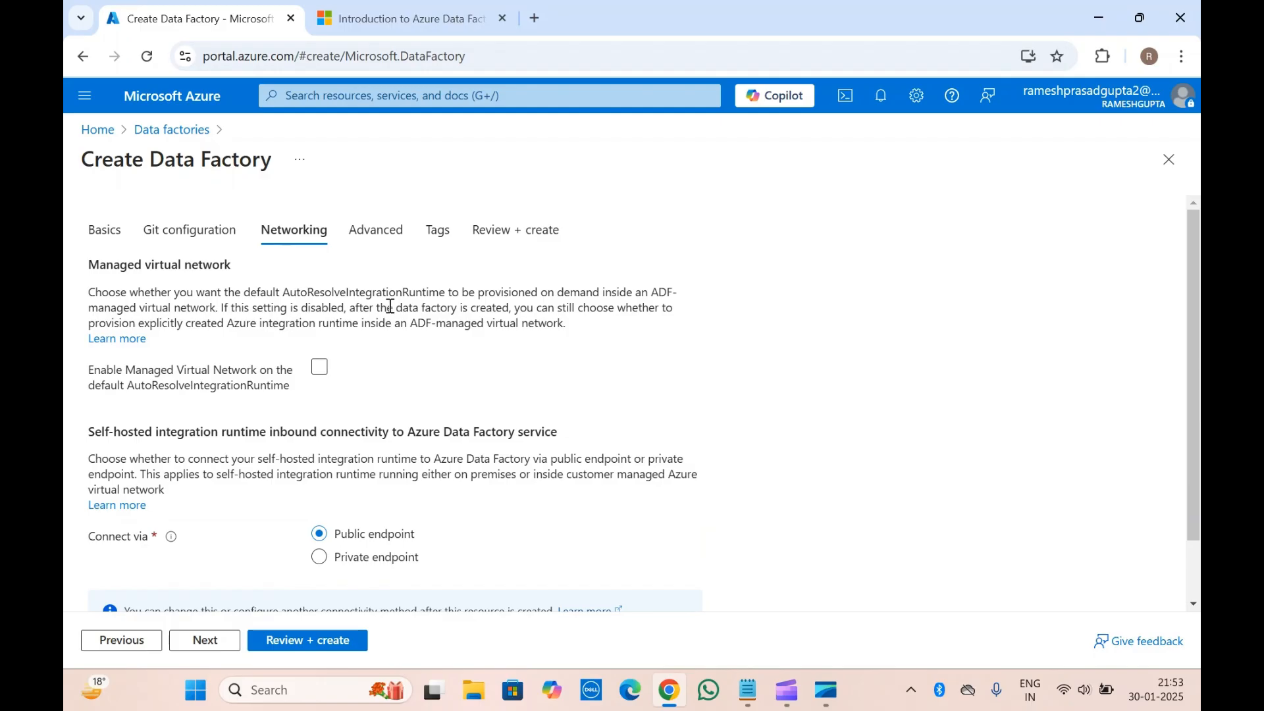
scroll(390, 306, "down", 2)
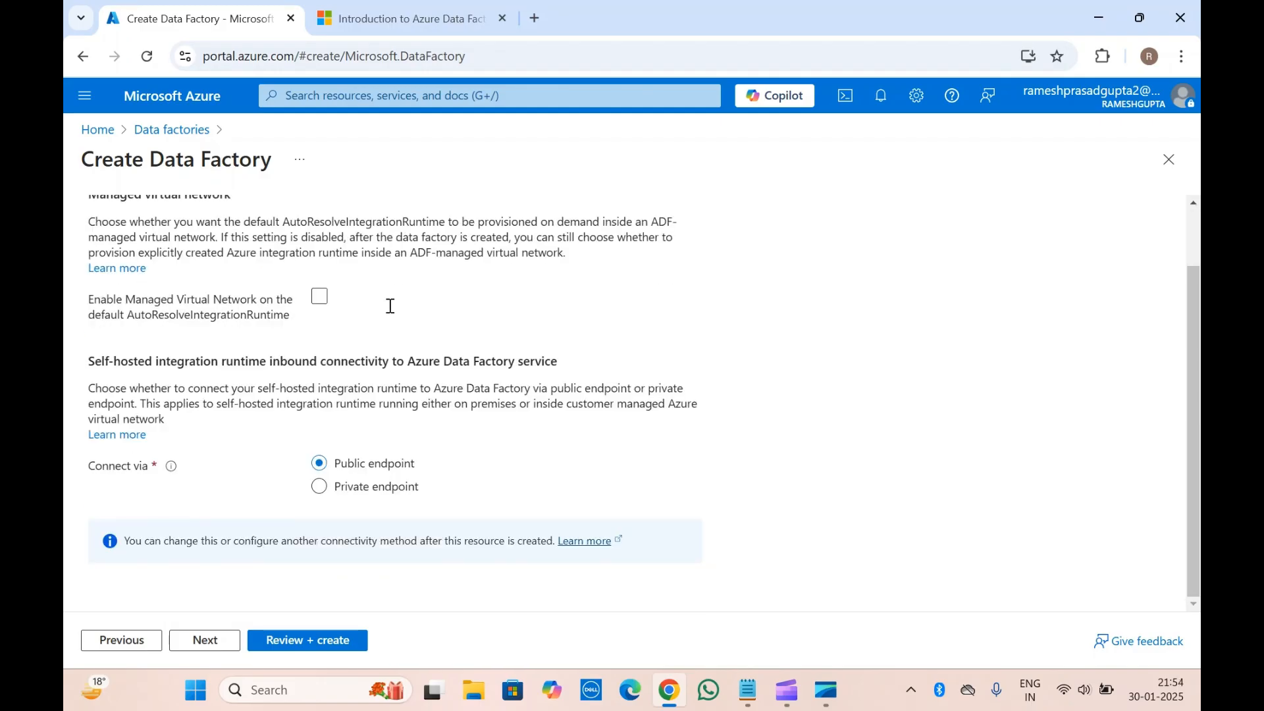
- Switch the connection method to Private endpoint, examine the form for creating a private endpoint, and close it without creating one
left_click(362, 493)
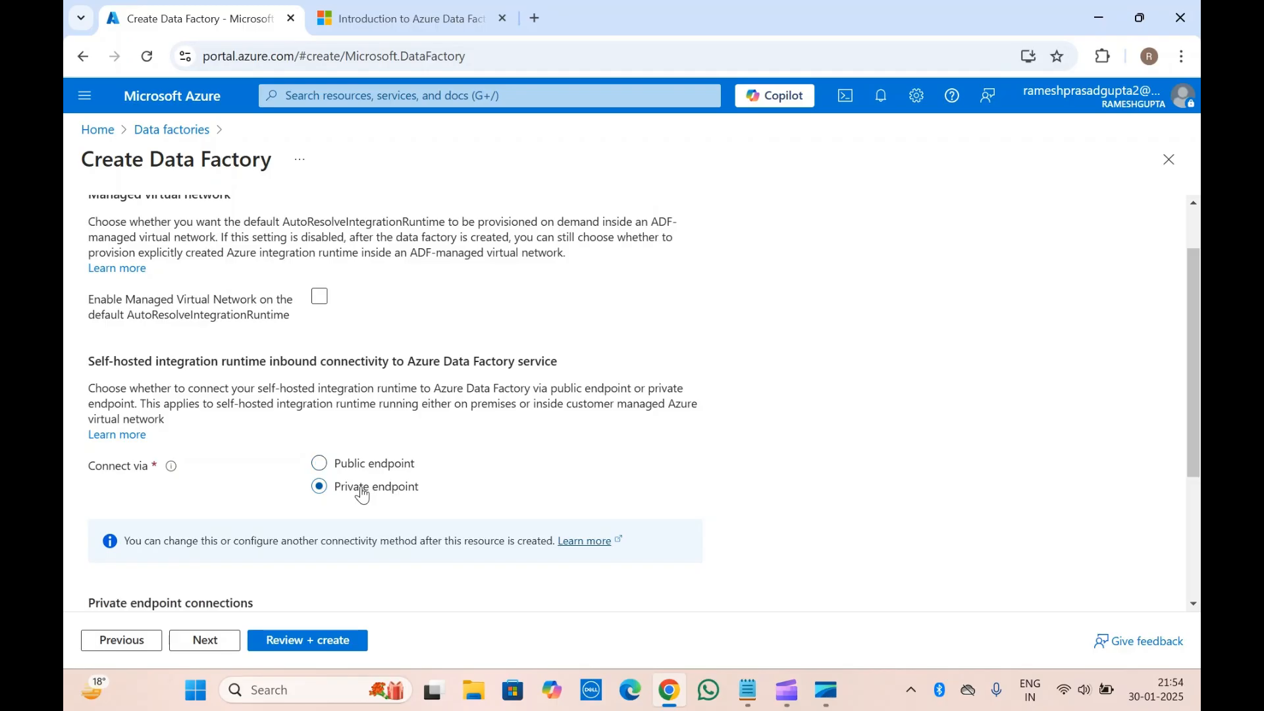
scroll(362, 494, "down", 3)
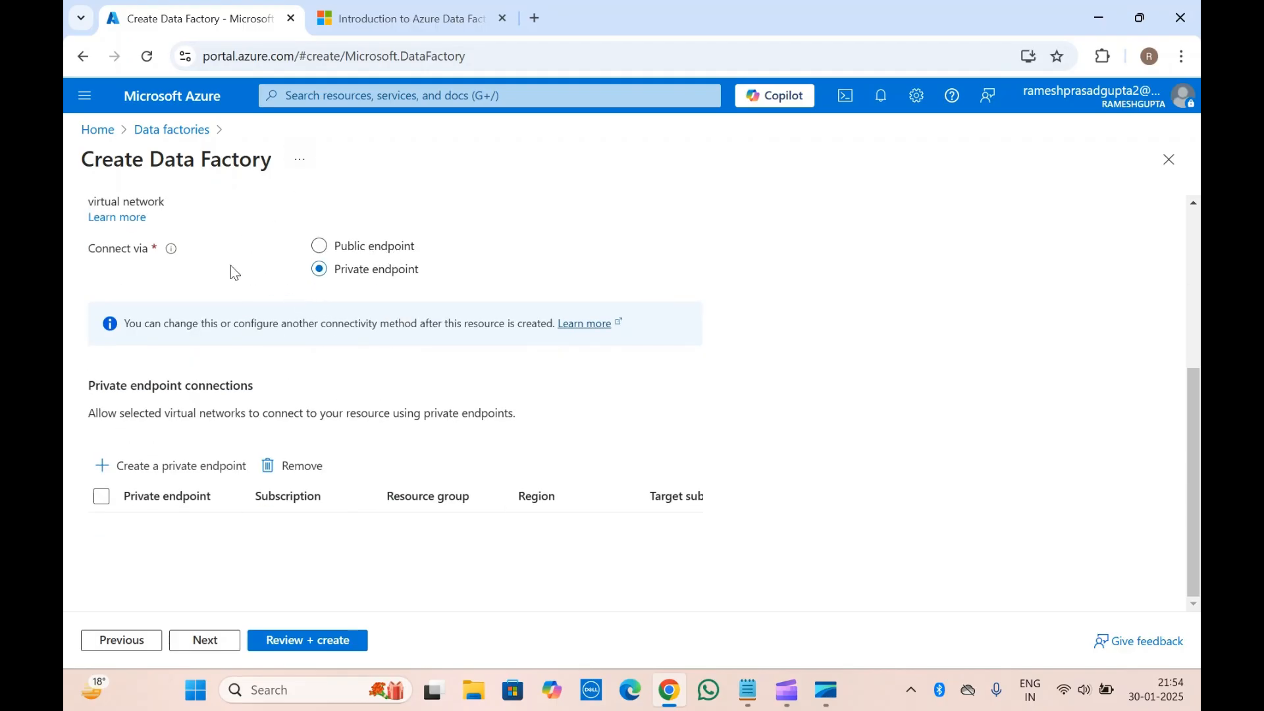
left_click(185, 469)
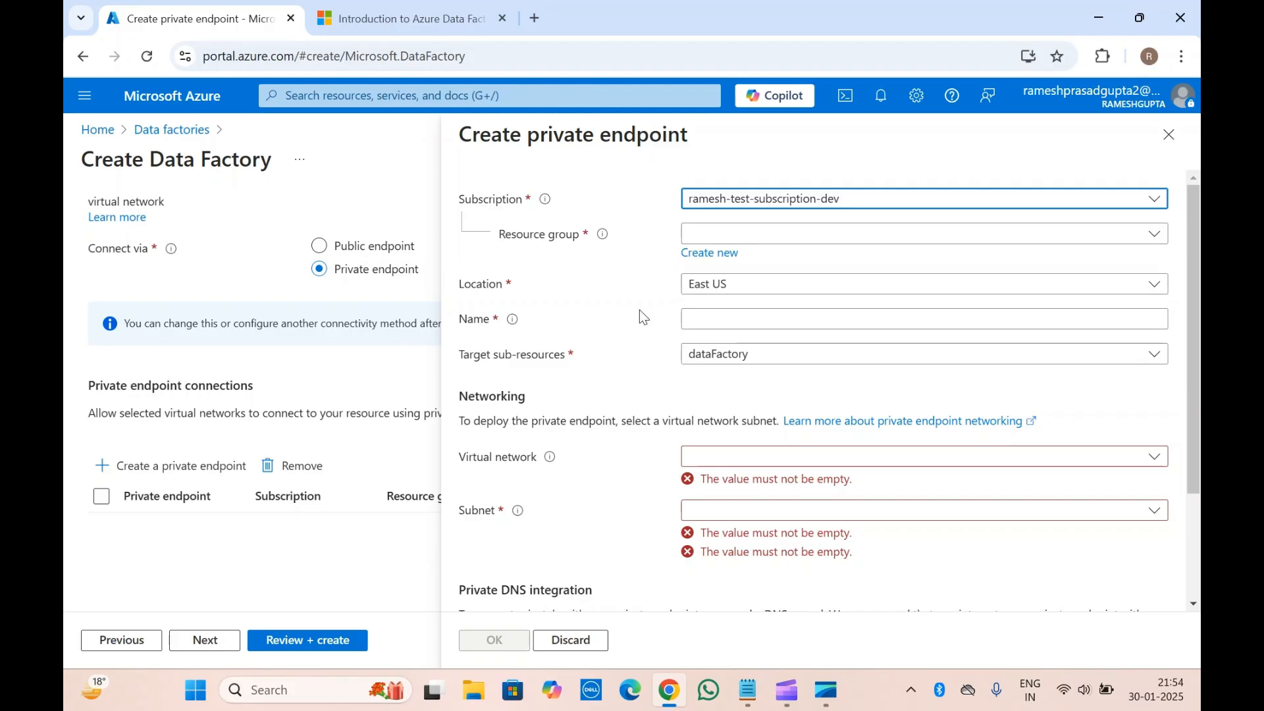
scroll(639, 310, "down", 2)
scroll(639, 309, "up", 2)
scroll(653, 412, "down", 2)
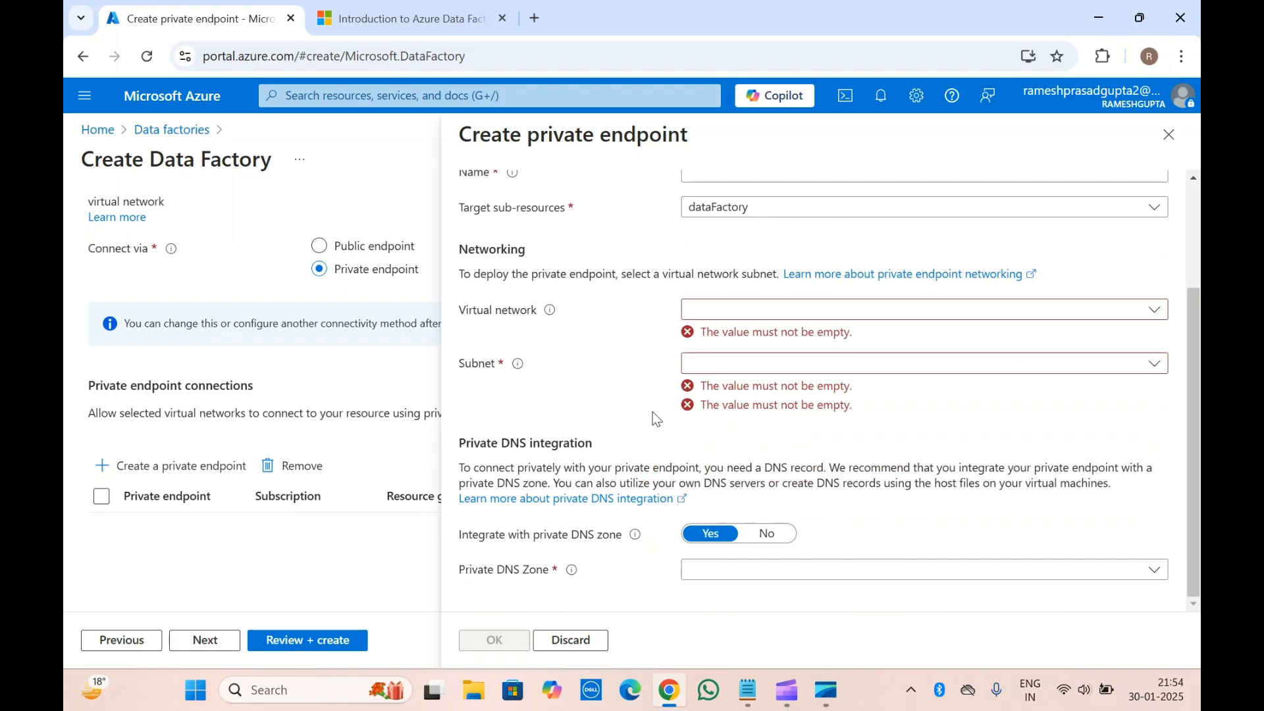
scroll(653, 413, "up", 2)
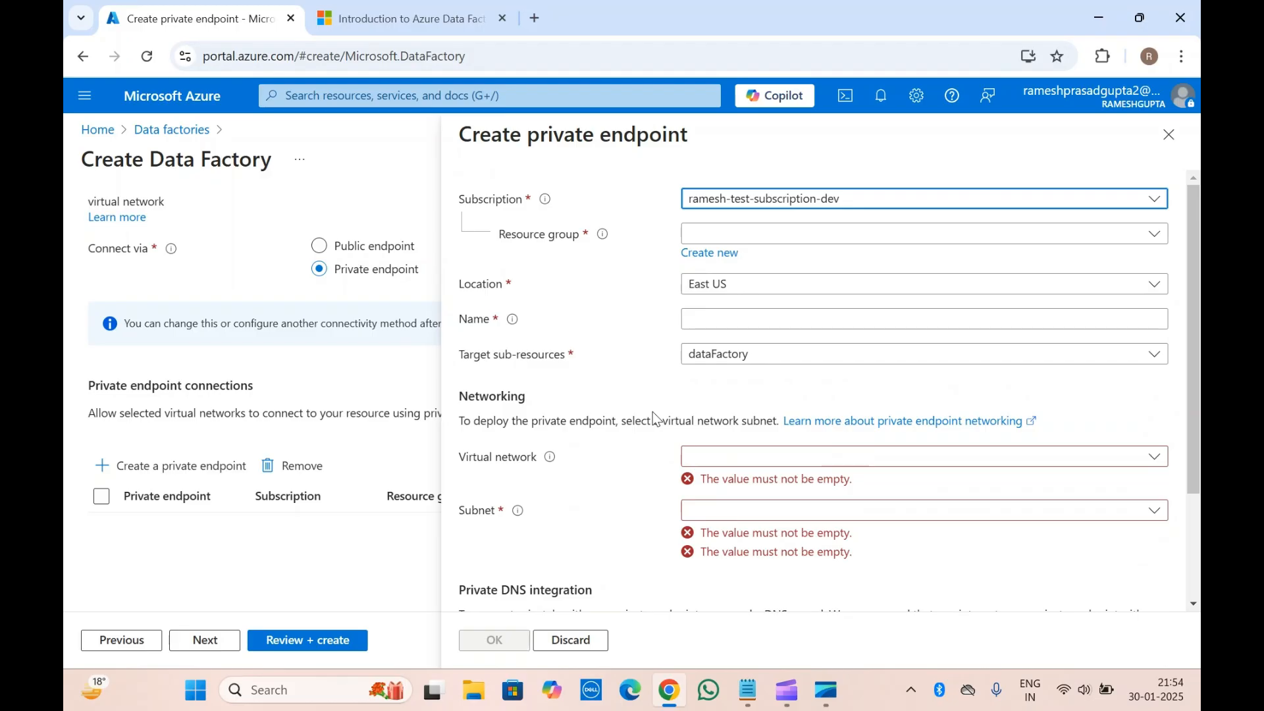
scroll(871, 566, "down", 2)
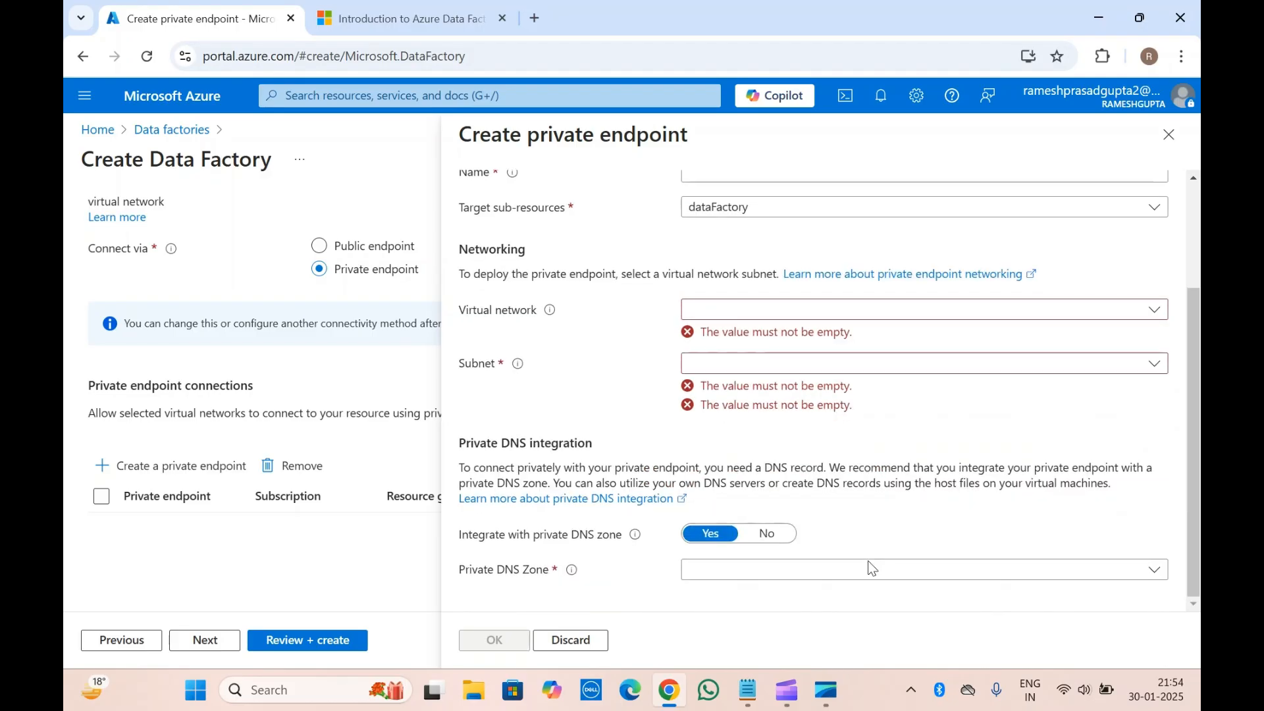
scroll(599, 362, "up", 2)
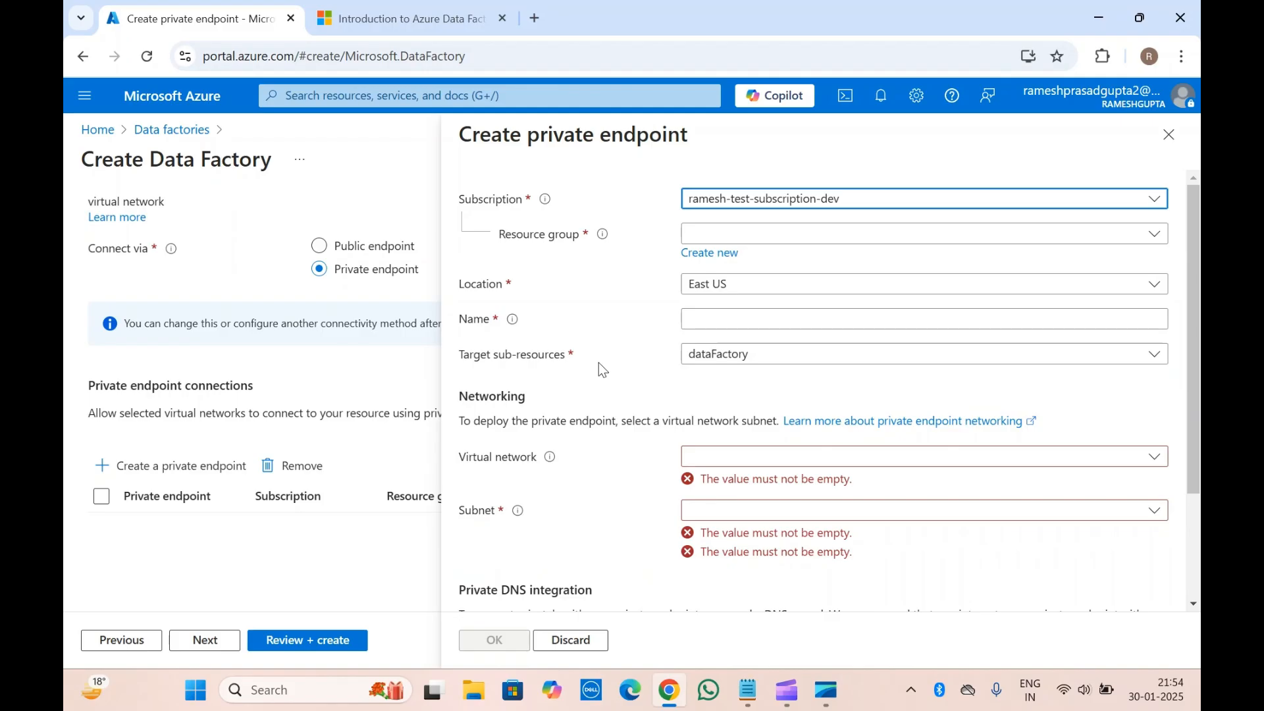
left_click(1164, 140)
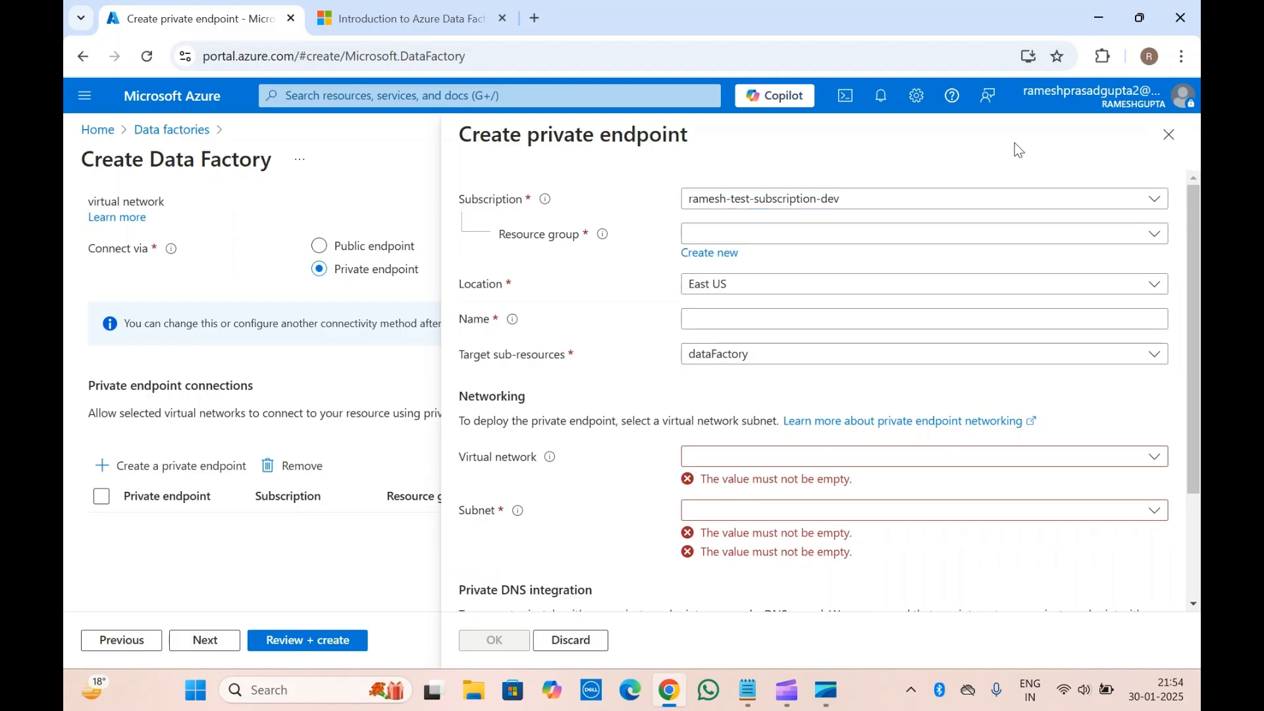
left_click(1163, 141)
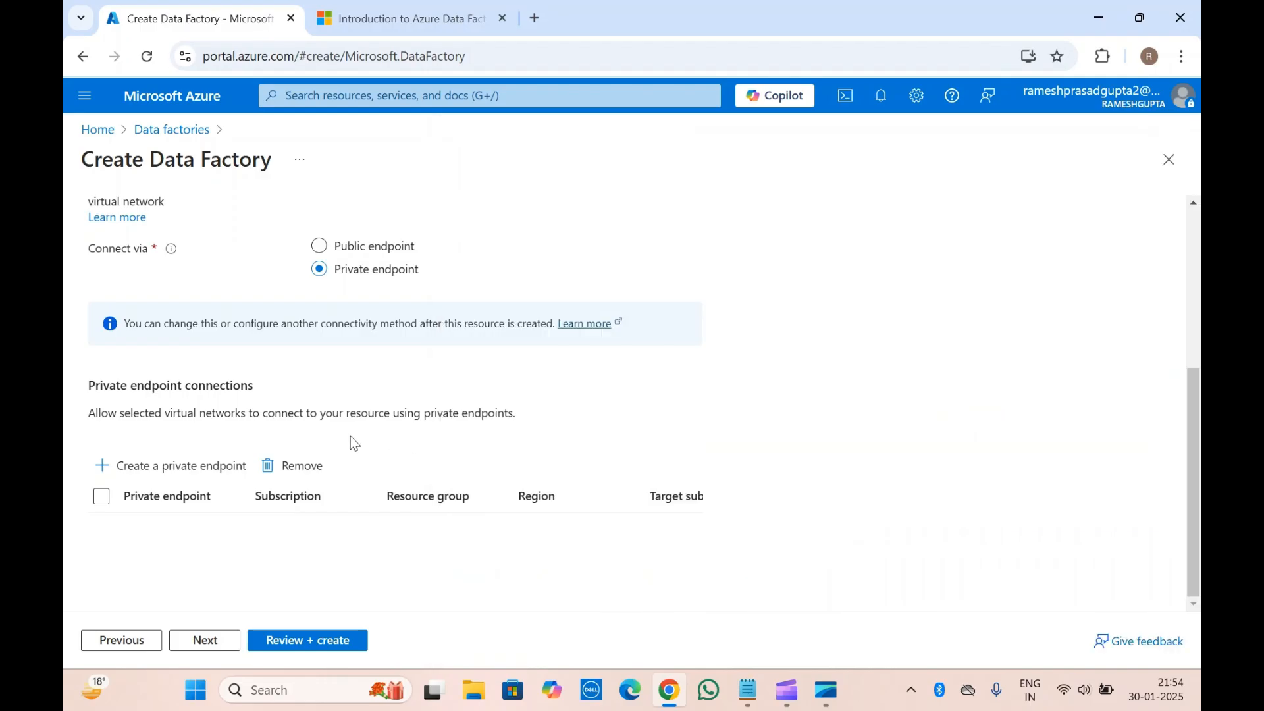
- Set the connection method back to Public endpoint and continue to the data factory's encryption settings
scroll(232, 402, "up", 4)
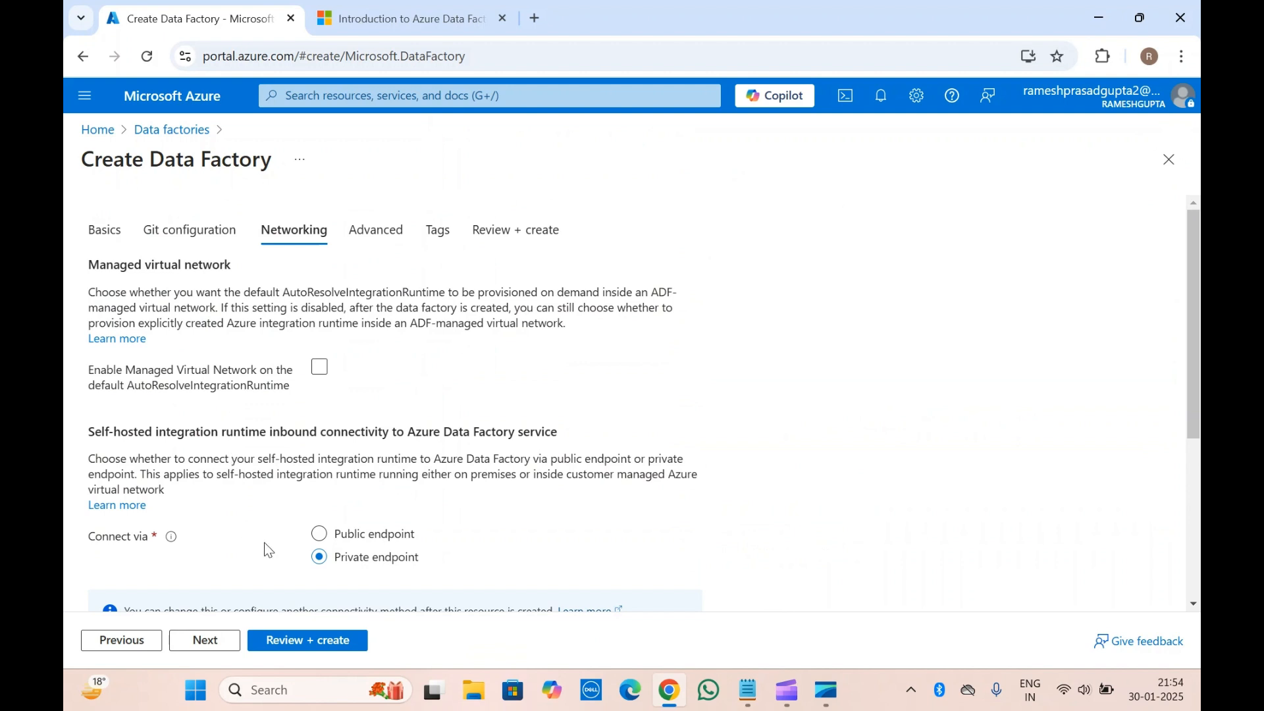
left_click(361, 533)
scroll(300, 454, "down", 1)
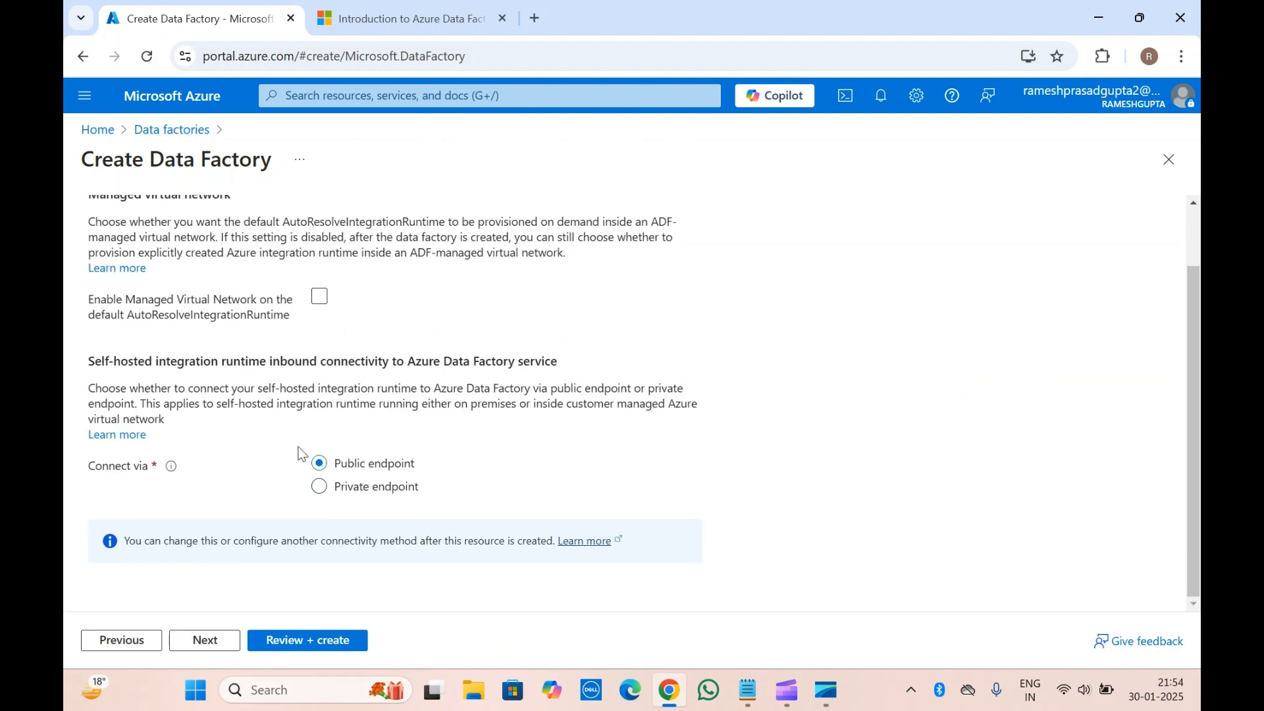
scroll(299, 454, "up", 1)
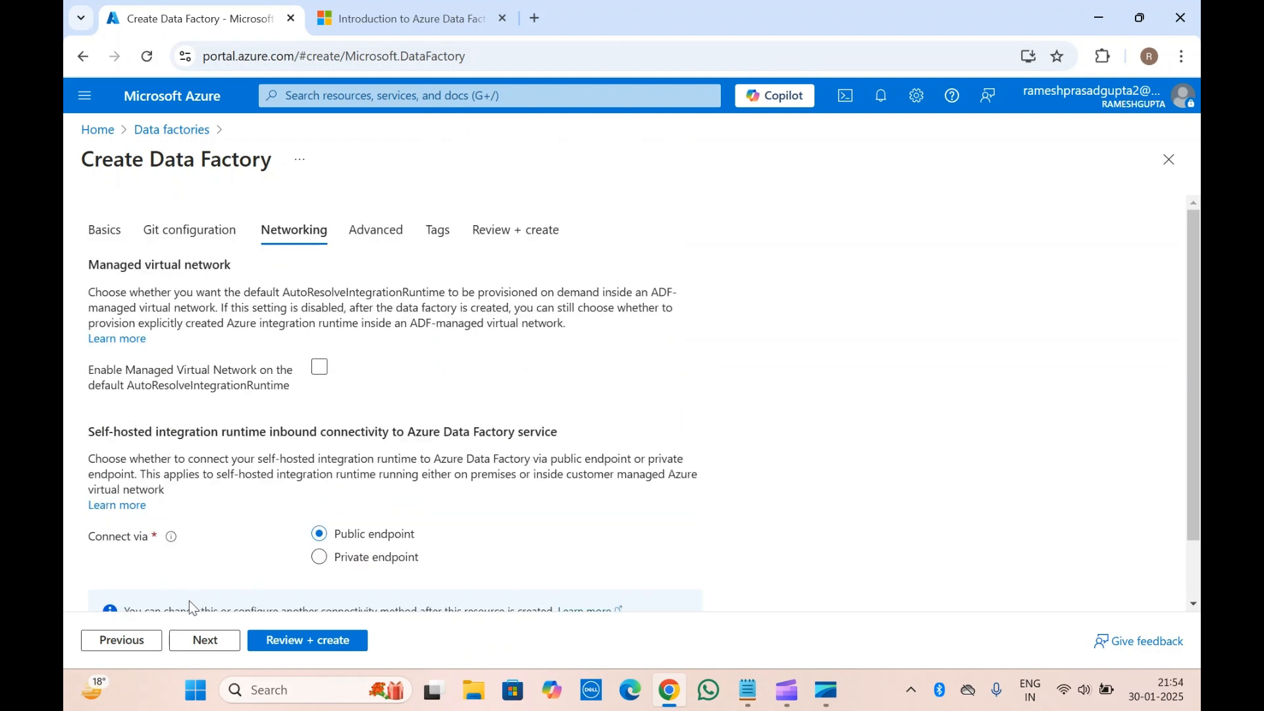
left_click(203, 648)
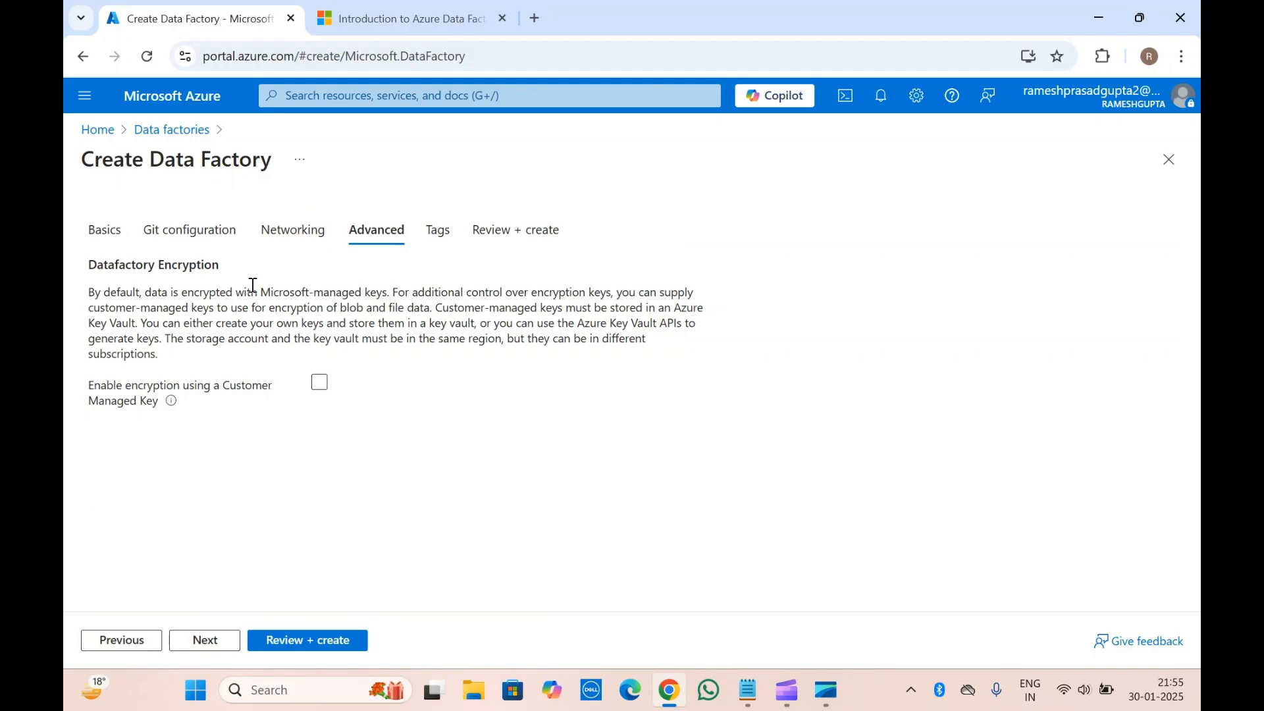
- Enable customer-managed key encryption to view its required fields, and disable it again
left_click(321, 384)
left_click(321, 385)
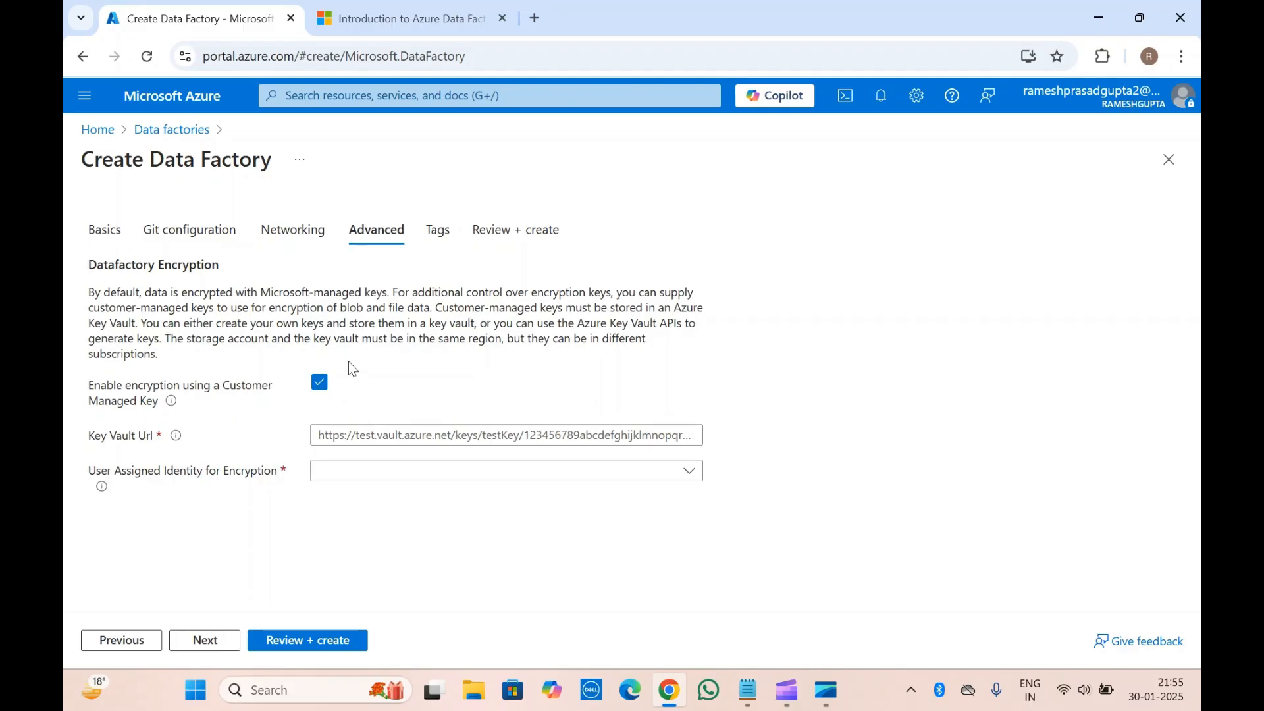
left_click(320, 384)
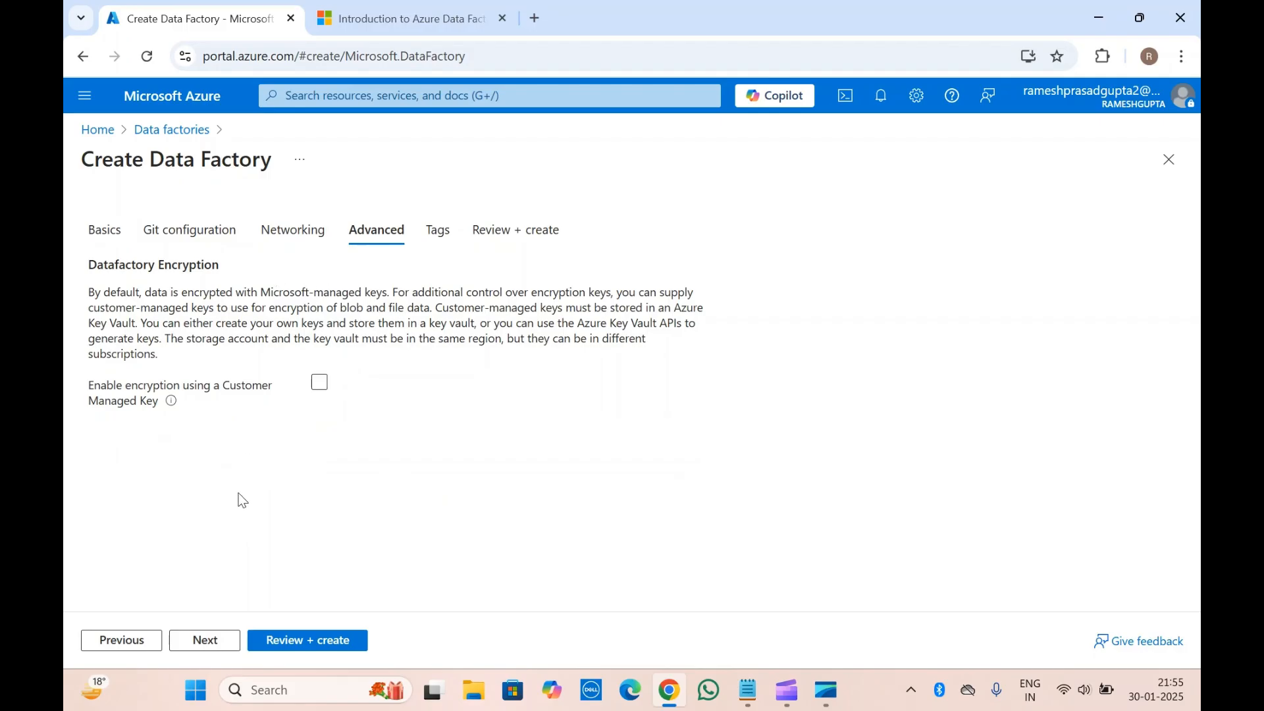
- Leave the tags blank, and review the configuration summary and create the data factory
left_click(207, 642)
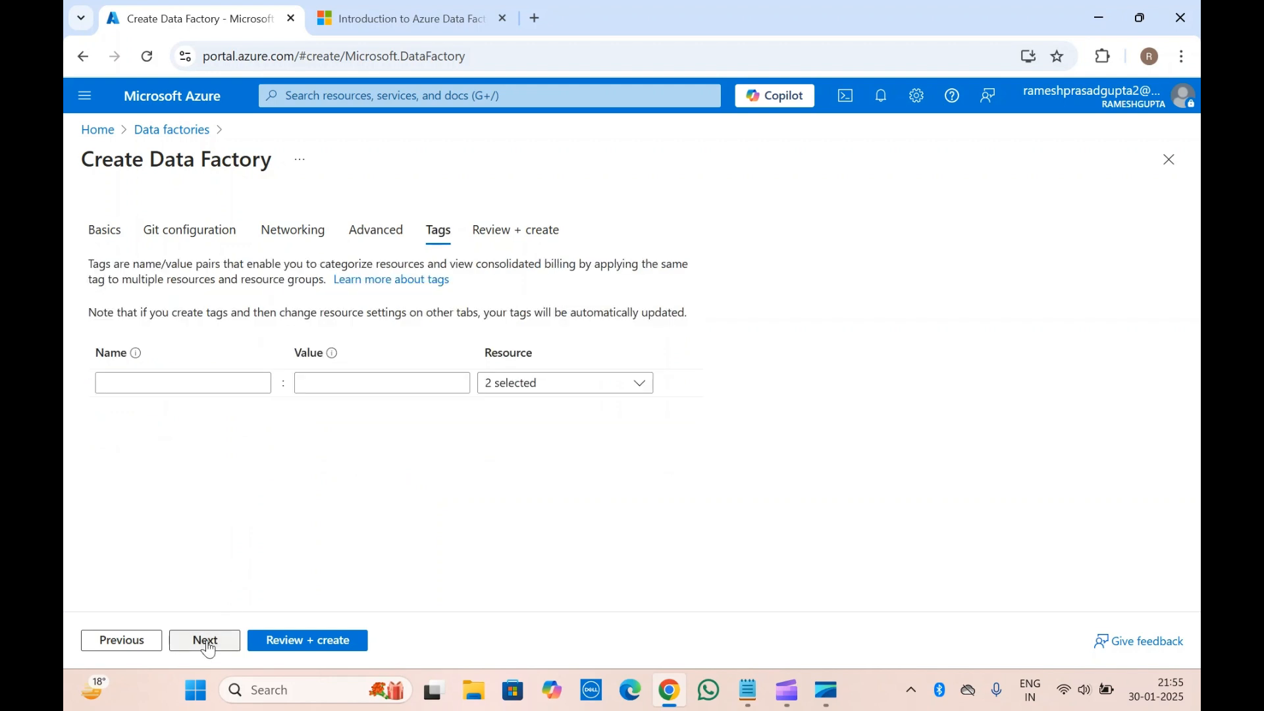
left_click(182, 382)
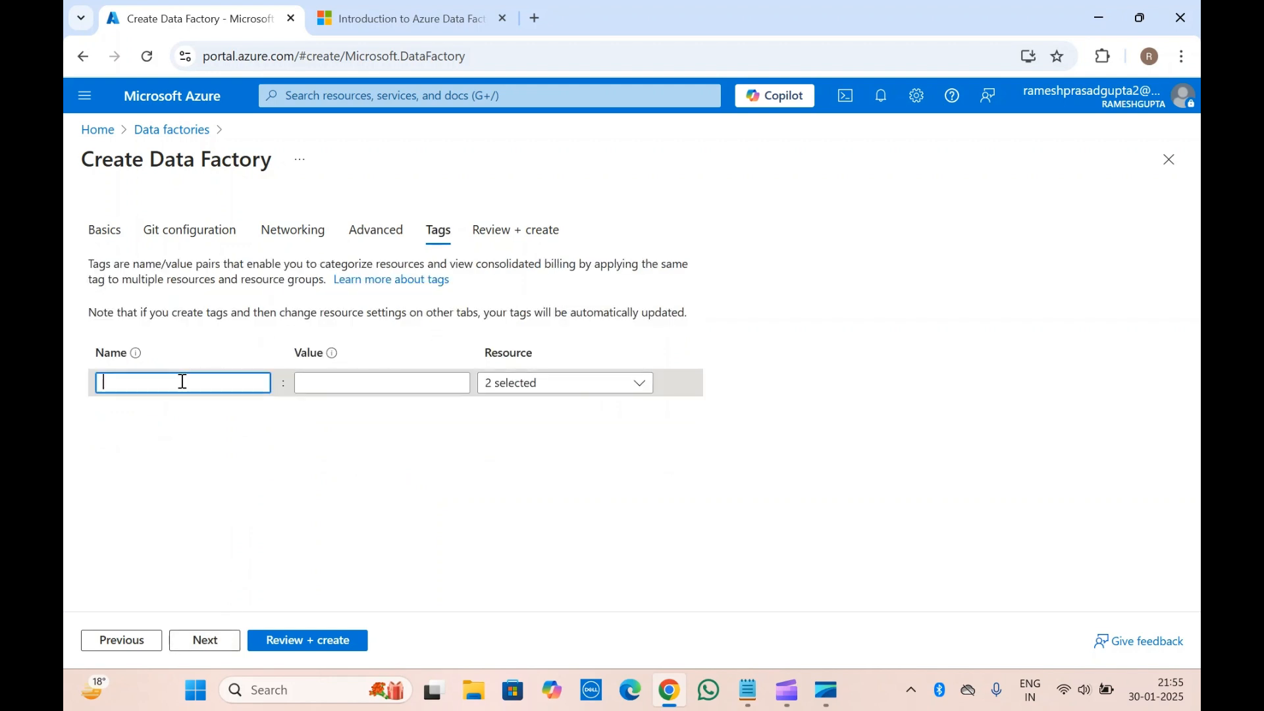
left_click(354, 382)
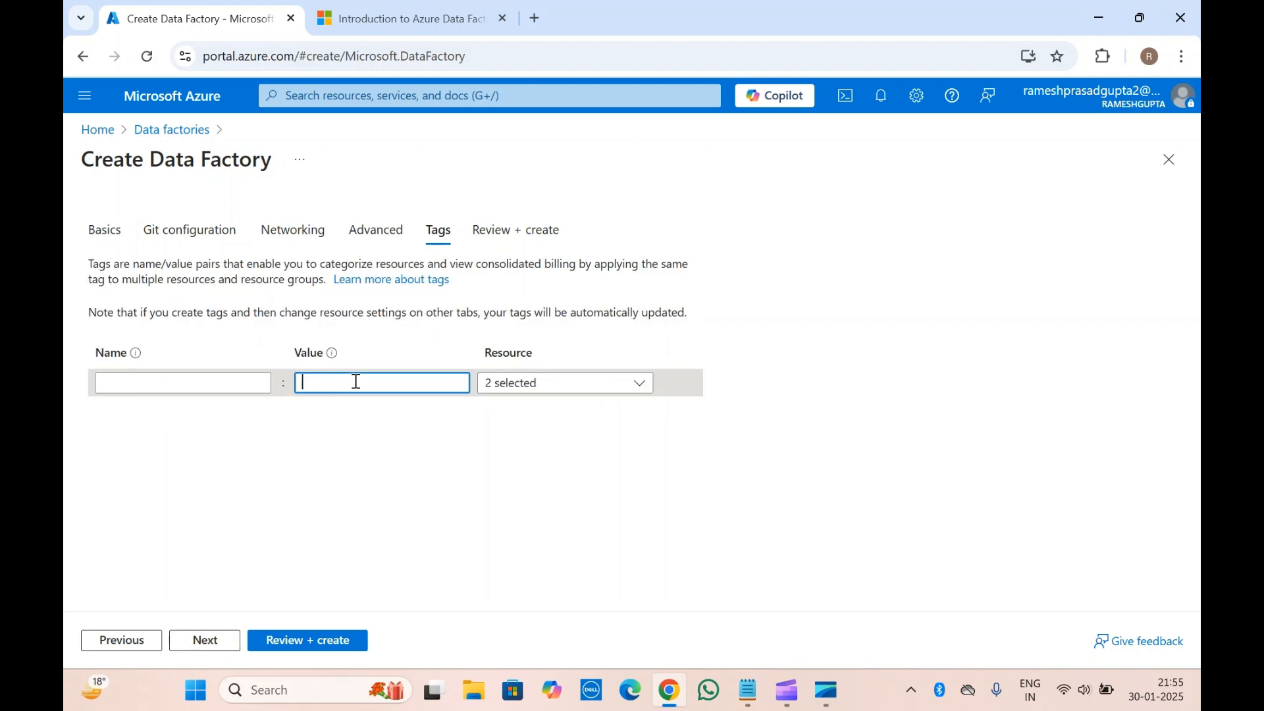
left_click(573, 312)
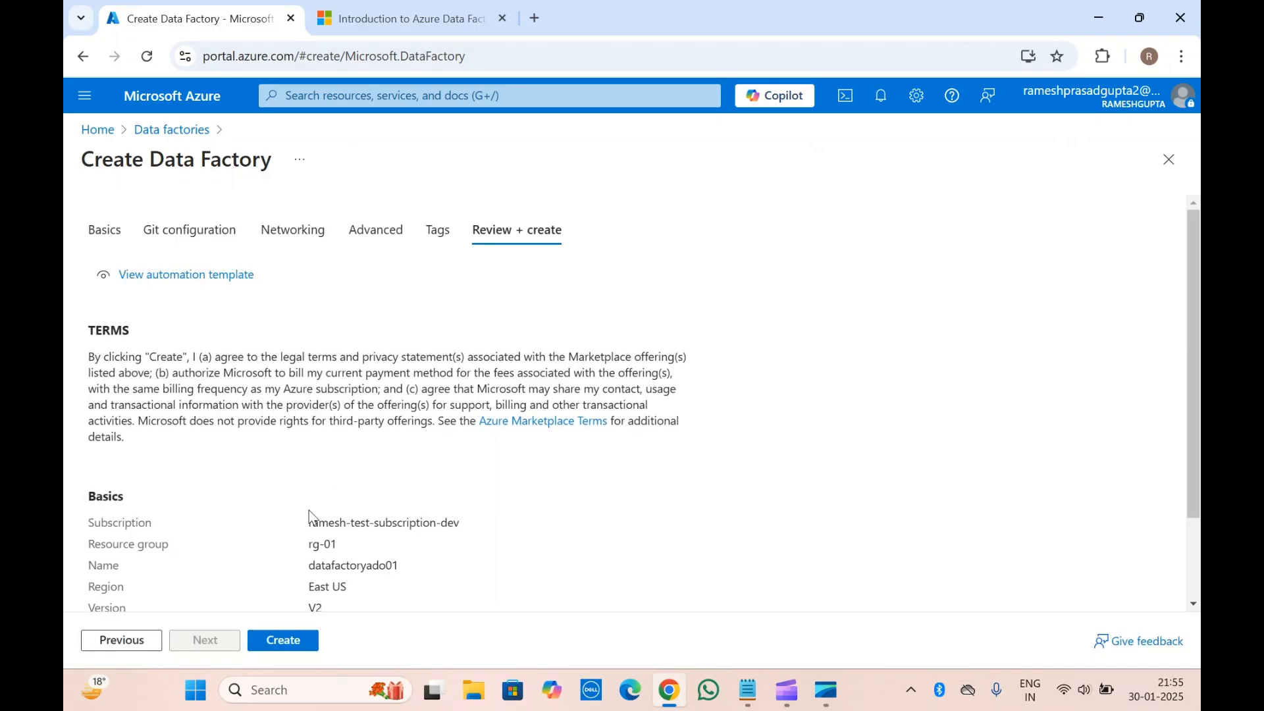
scroll(309, 511, "down", 2)
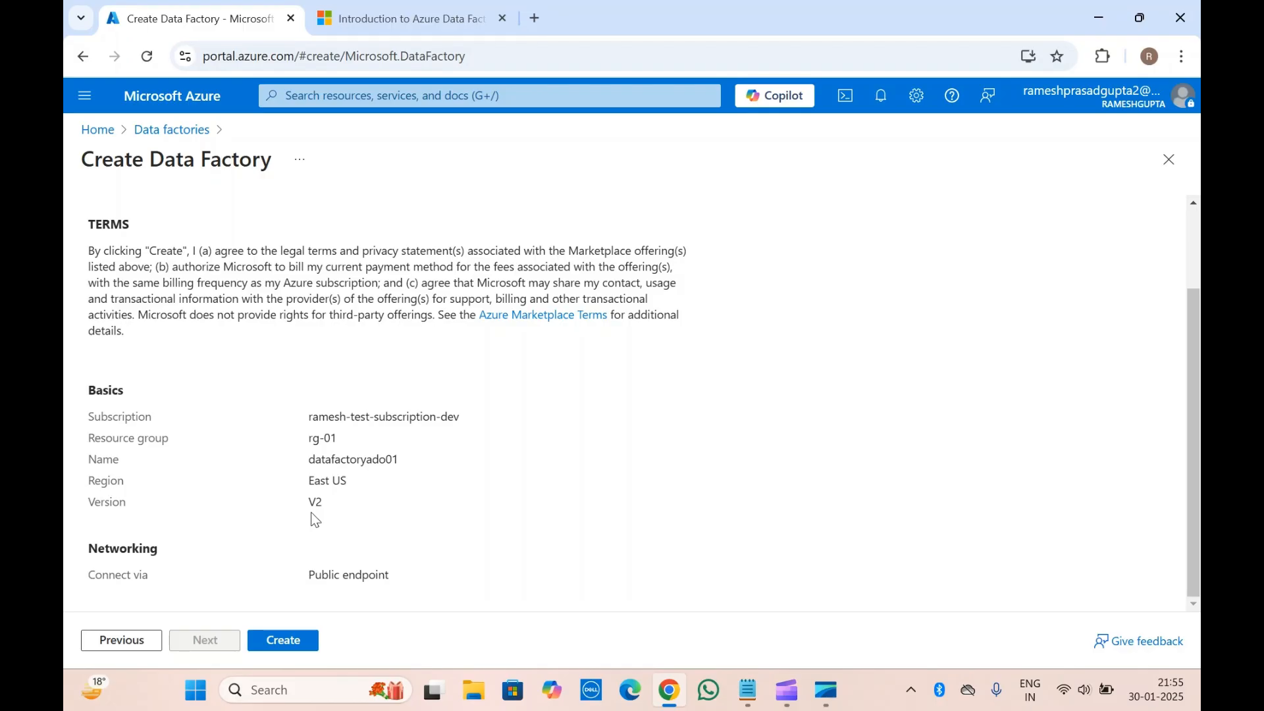
left_click(287, 639)
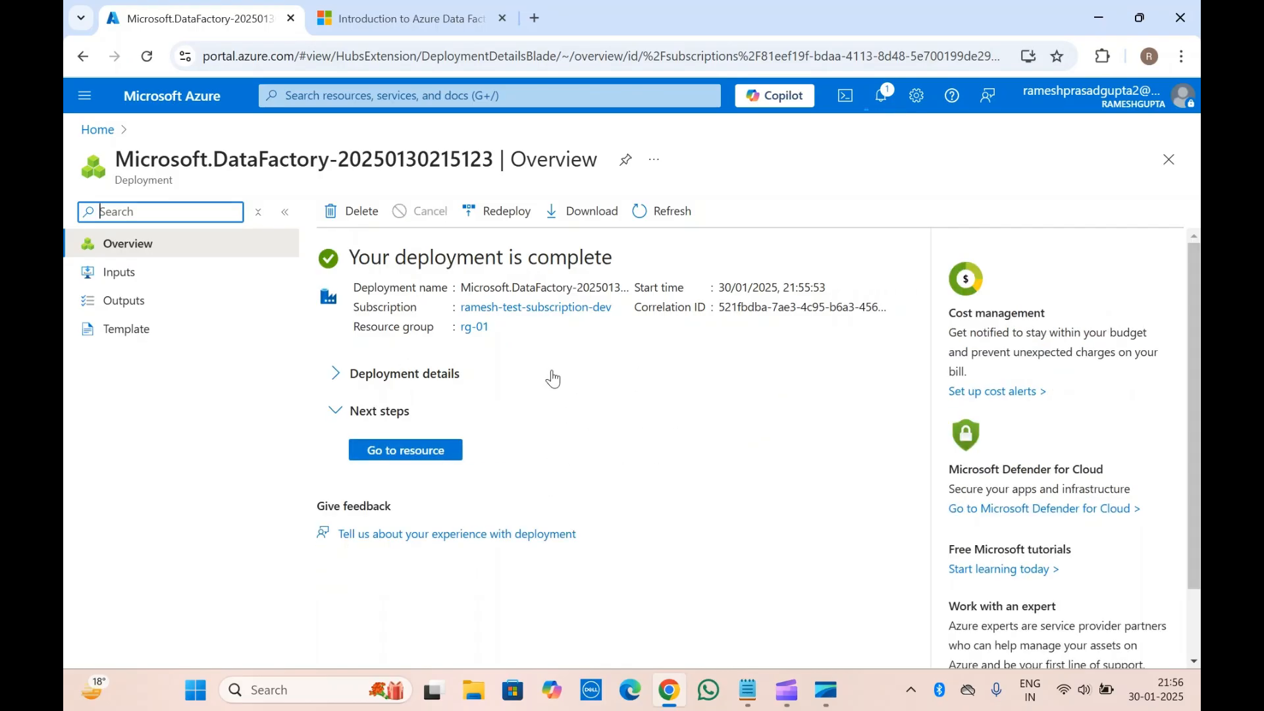
- Check the deployment details, dismiss the deployment notification, and open the datafactoryado01 resource
left_click(337, 374)
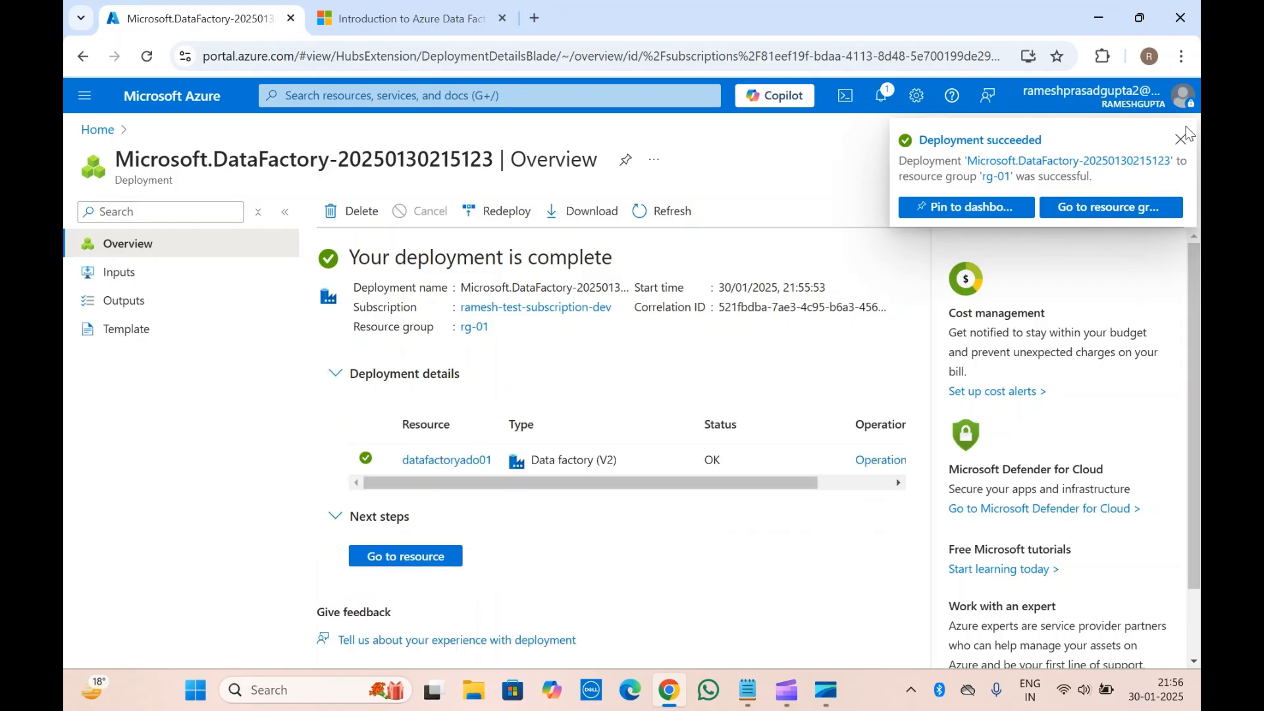
left_click(1182, 144)
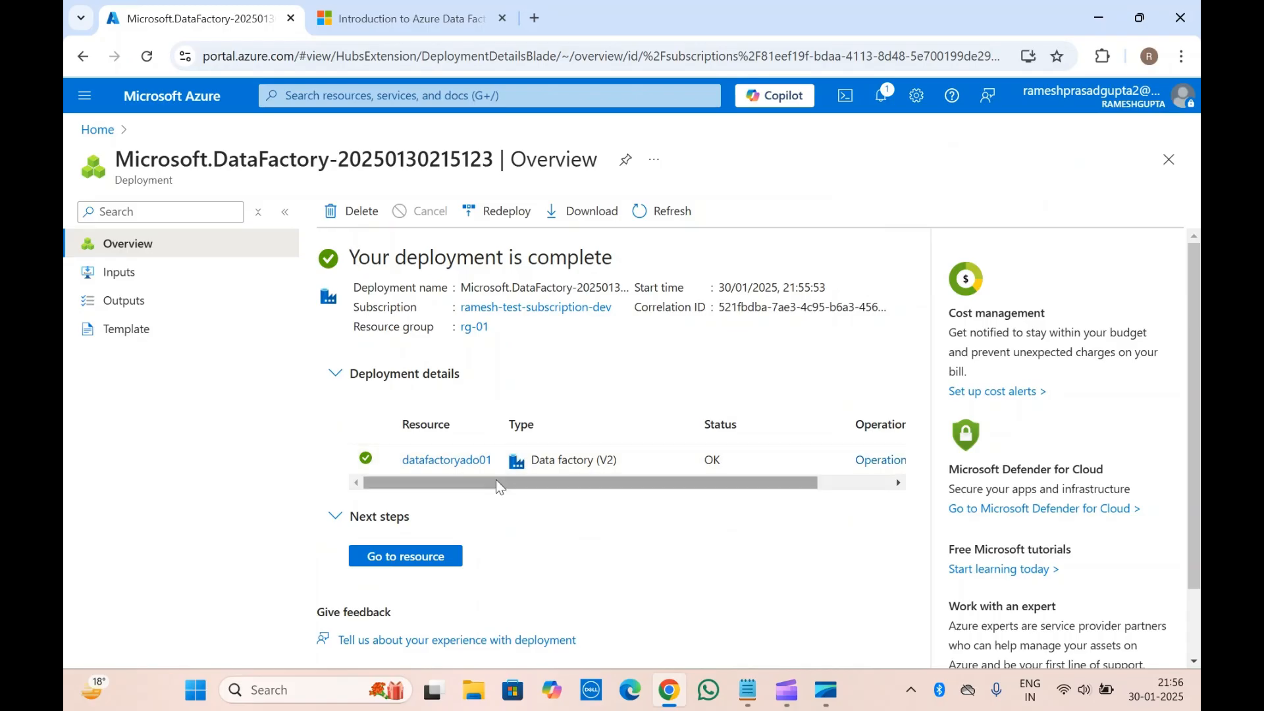
left_click(423, 557)
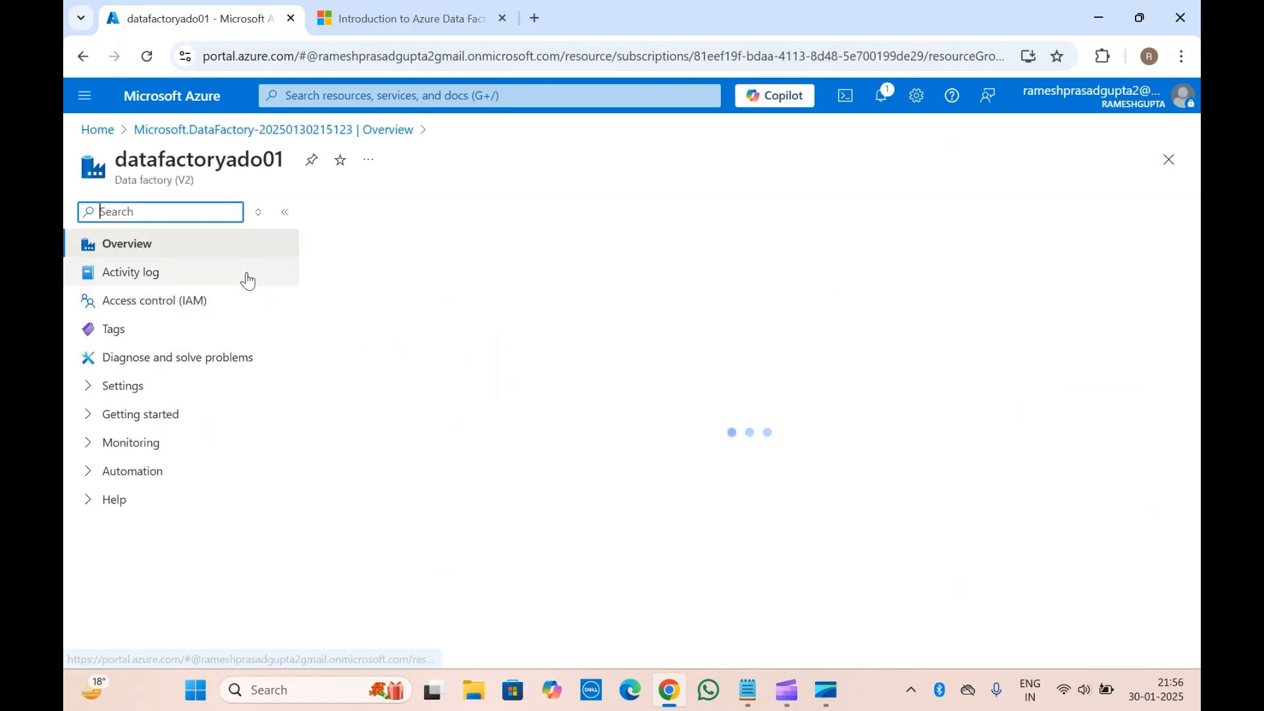
left_click(230, 146)
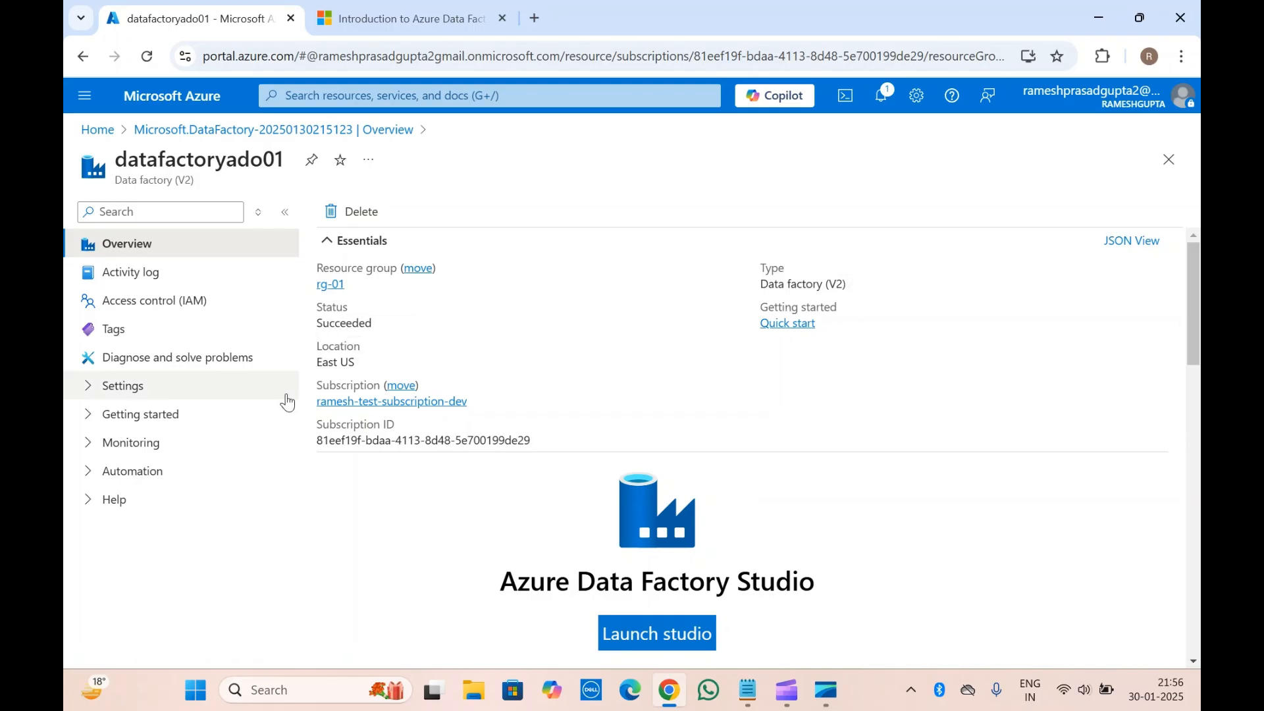
- Examine the data factory's settings: network access and private endpoint connections, system-assigned and user-assigned managed identities, and properties
left_click(133, 393)
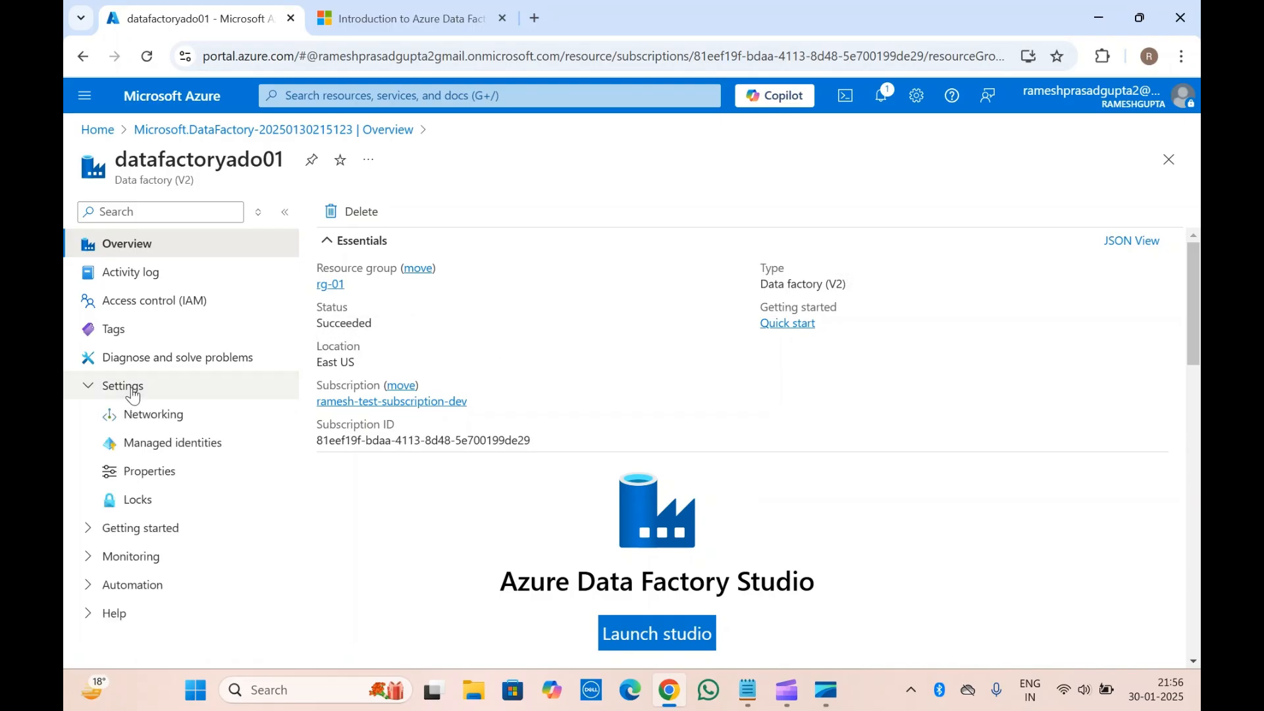
left_click(161, 430)
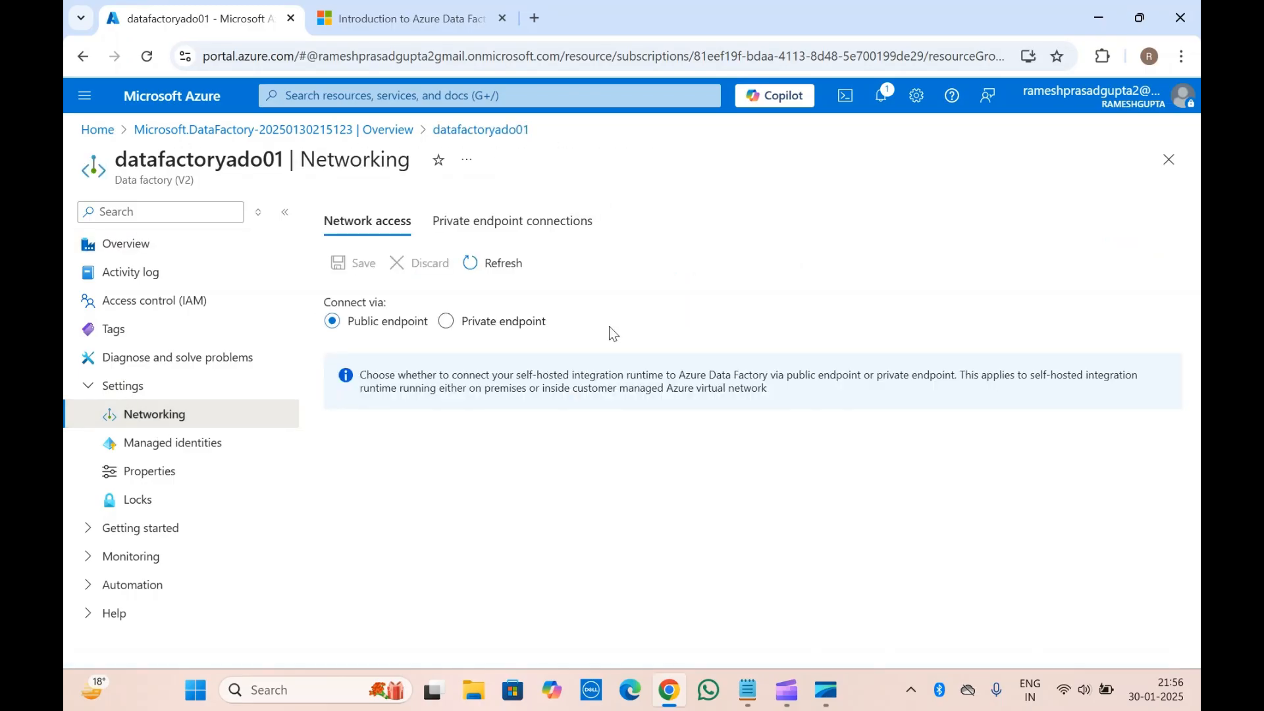
left_click(558, 228)
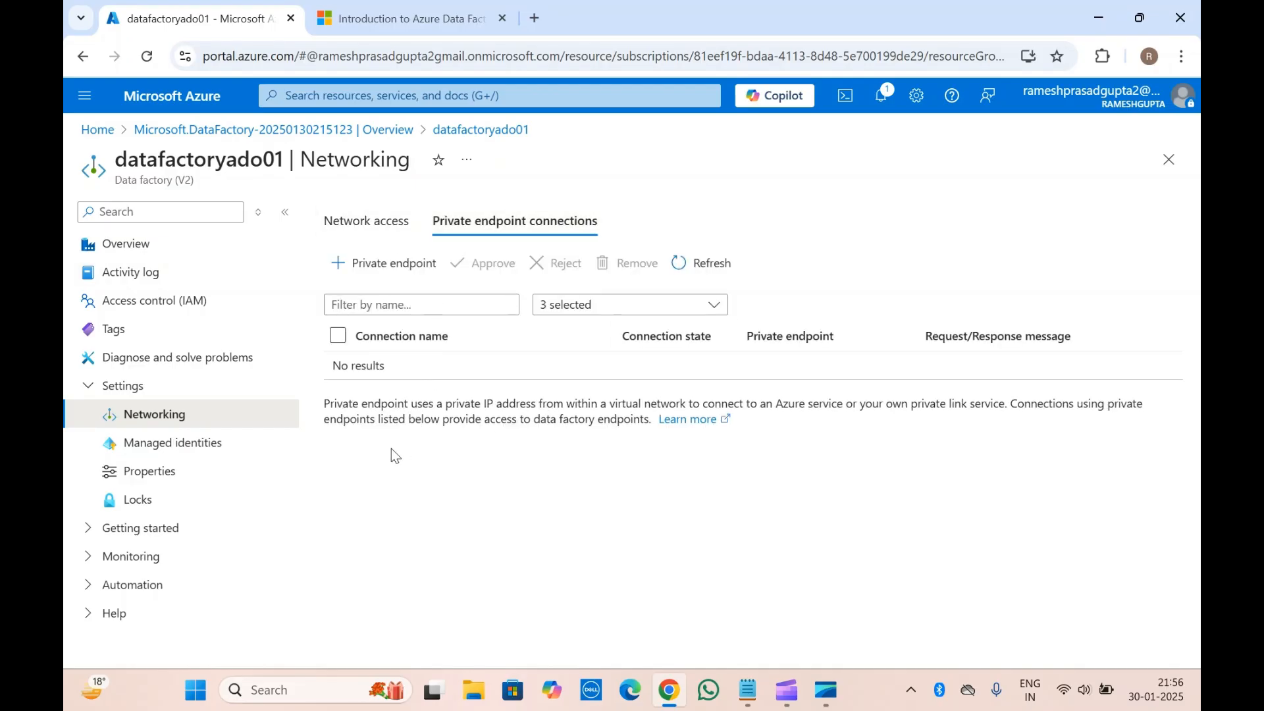
left_click(159, 452)
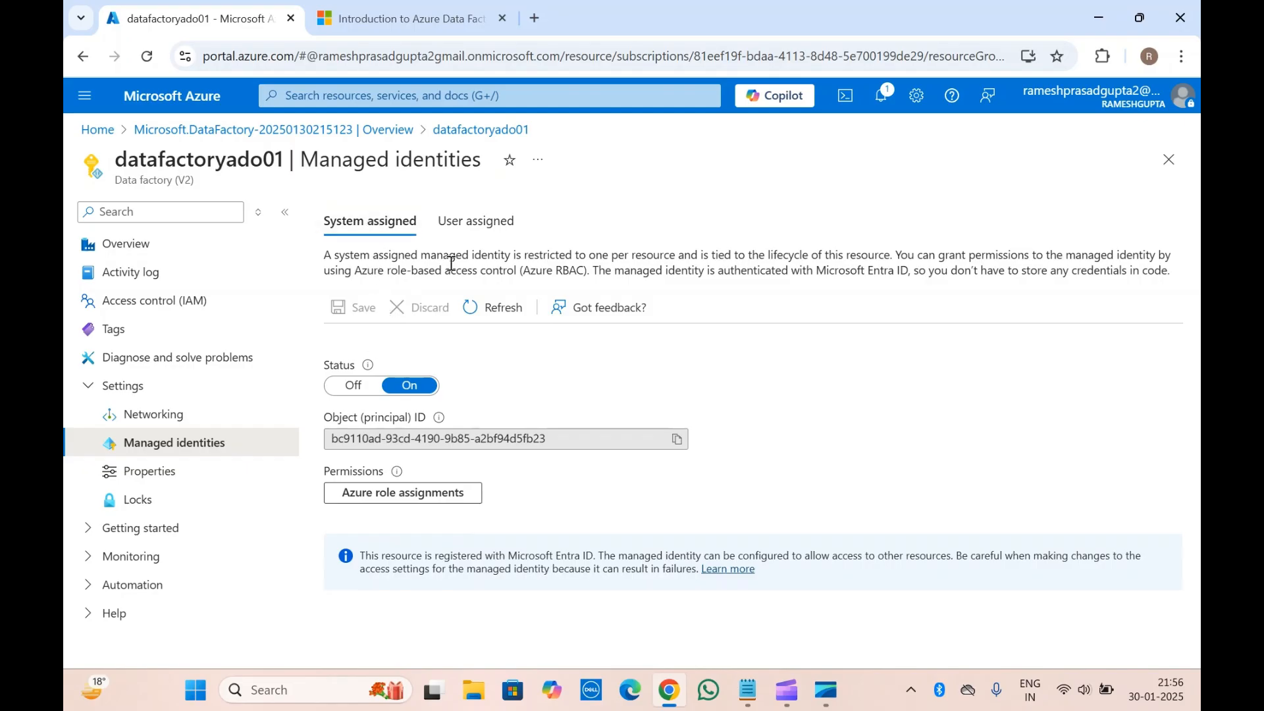
left_click(488, 222)
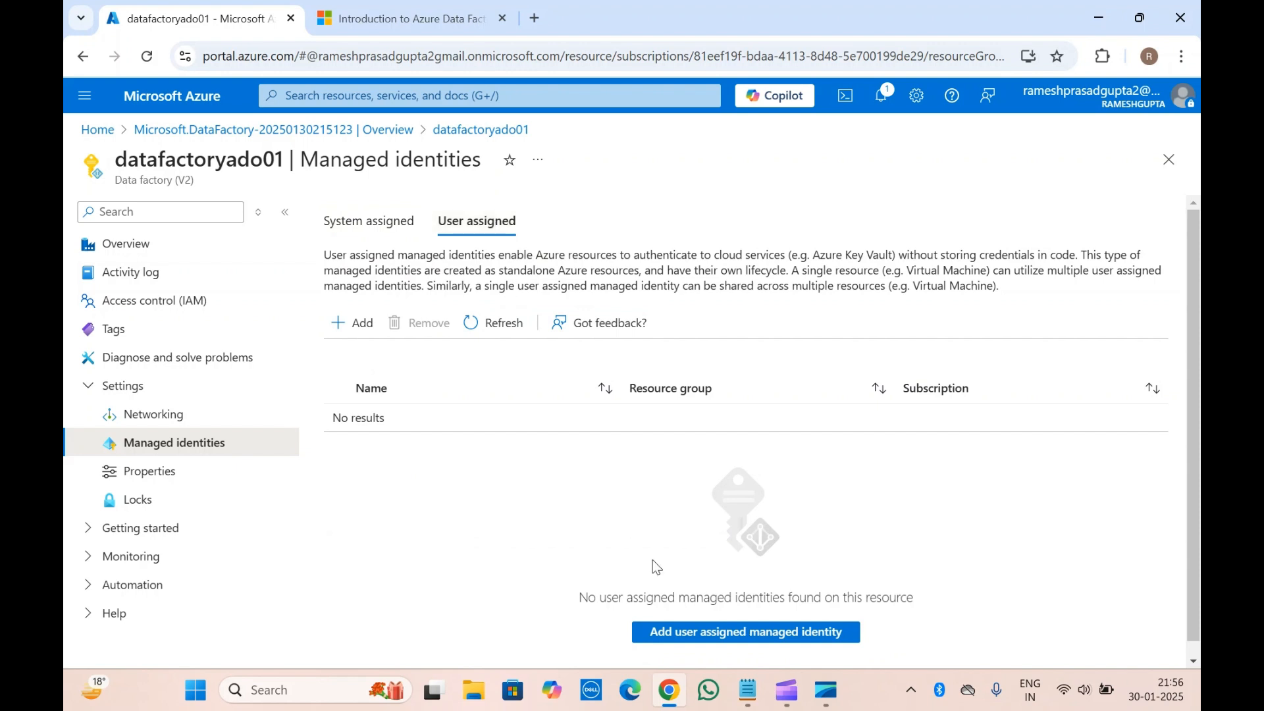
scroll(653, 559, "down", 1)
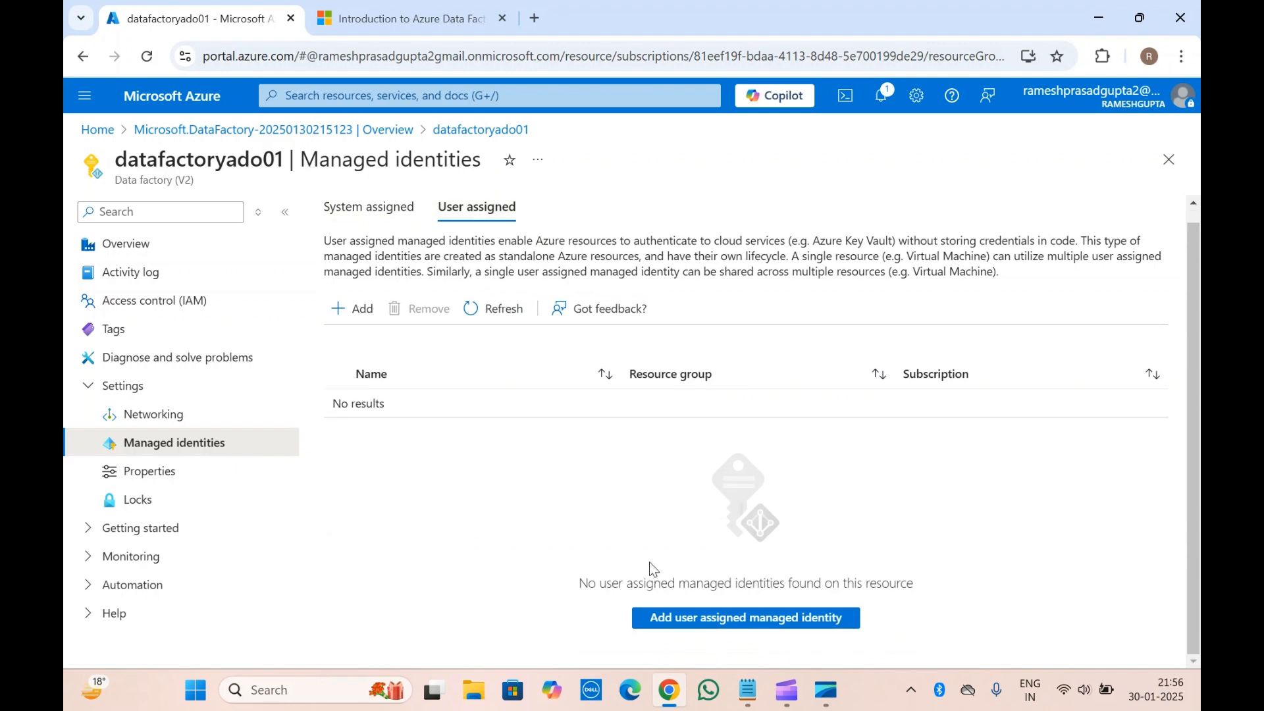
left_click(163, 479)
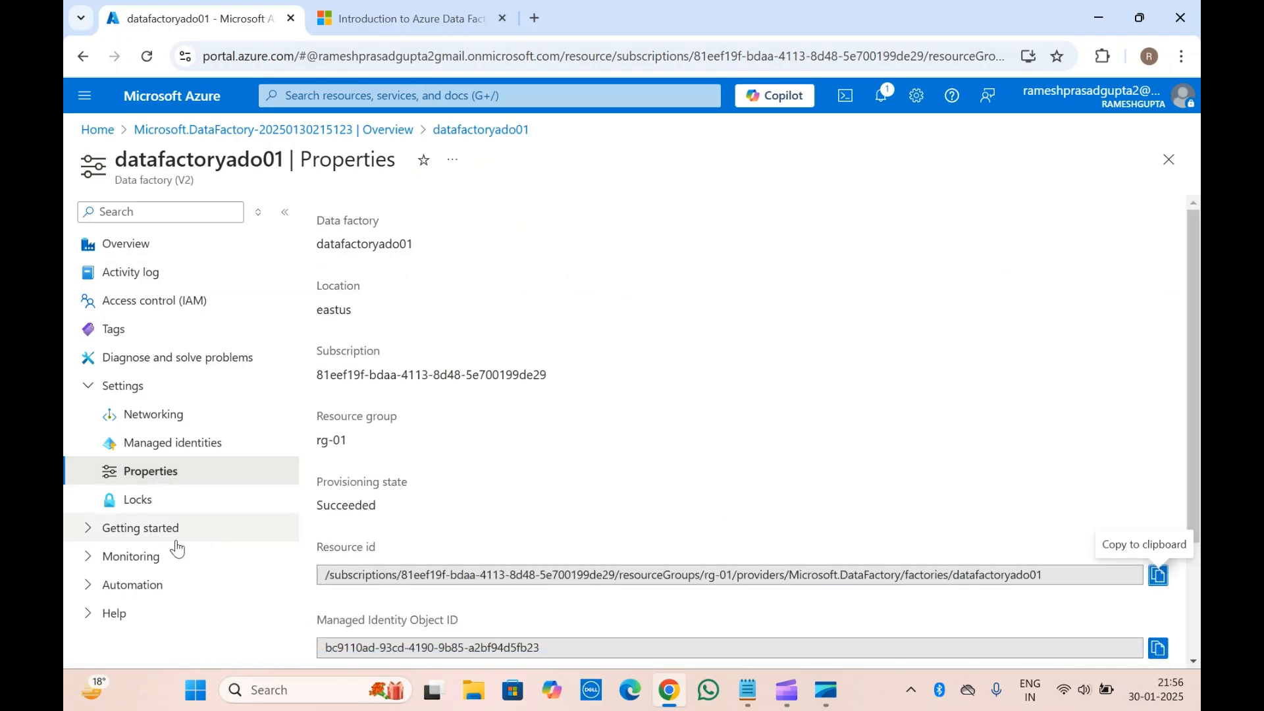
- Examine the data factory's monitoring pages for alerts, metrics, diagnostic settings and logs, and look at its automation options
left_click(156, 553)
left_click(155, 526)
scroll(162, 537, "down", 2)
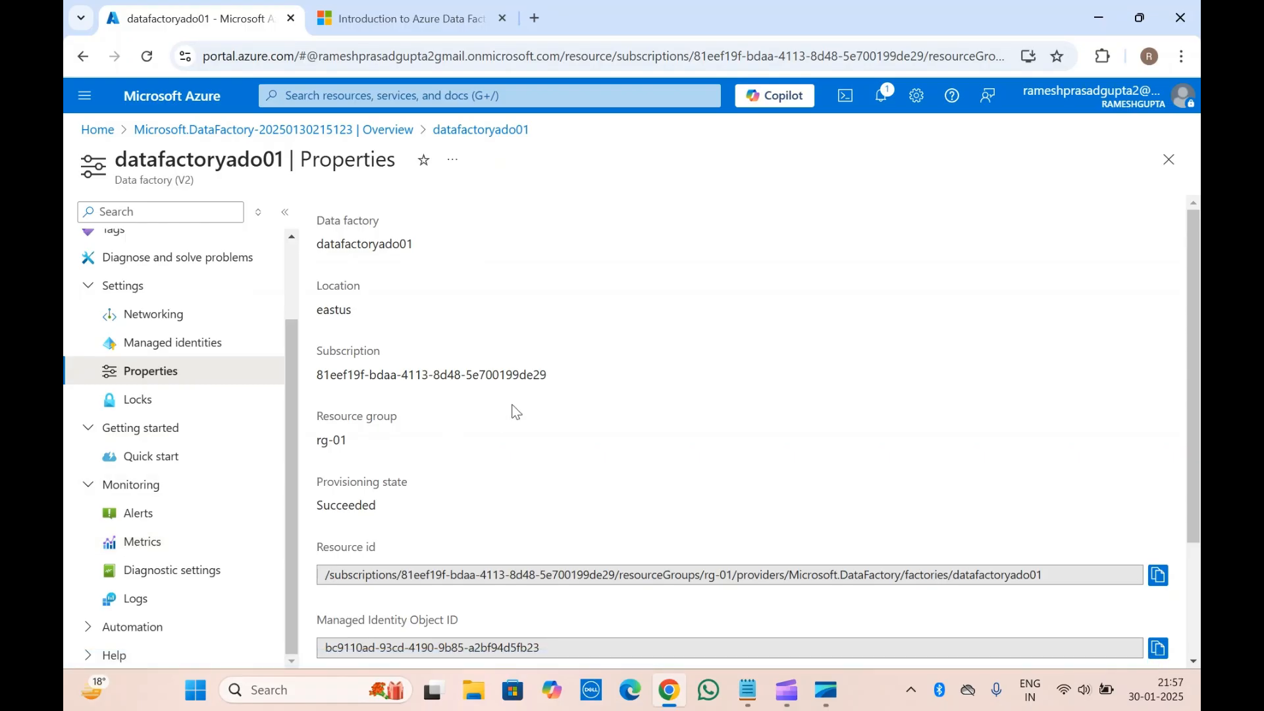
left_click(176, 528)
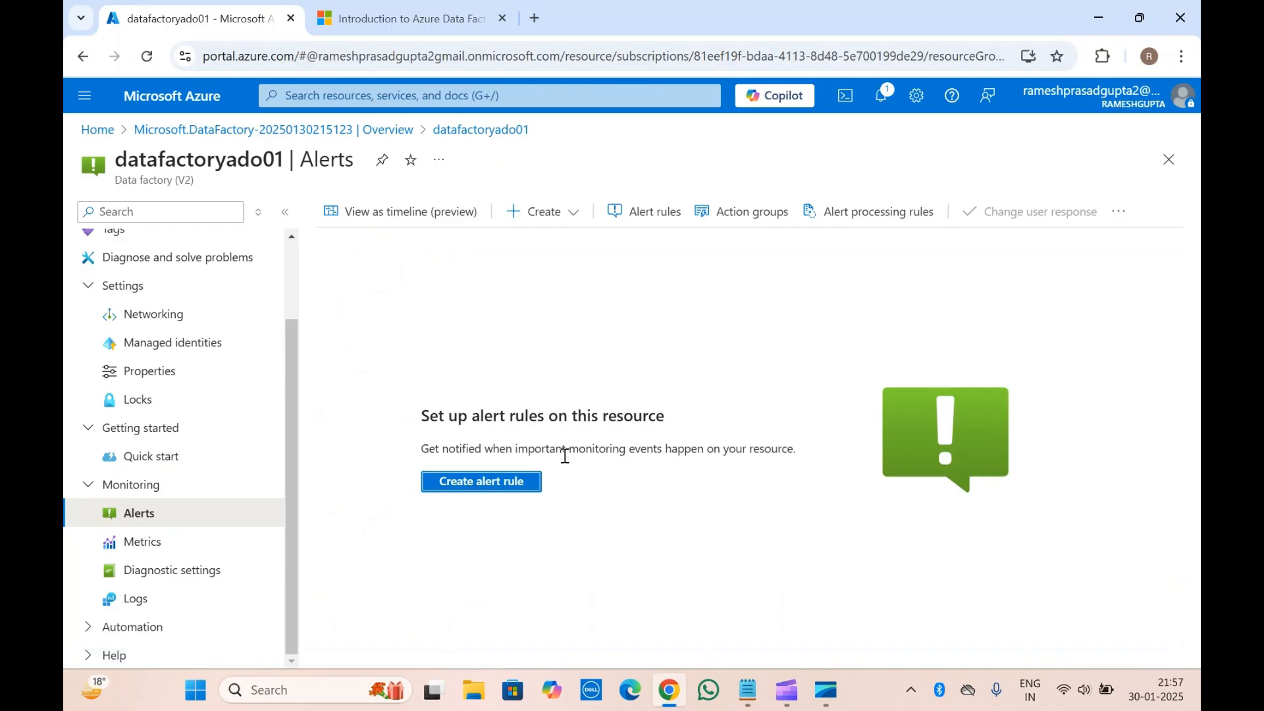
left_click(159, 550)
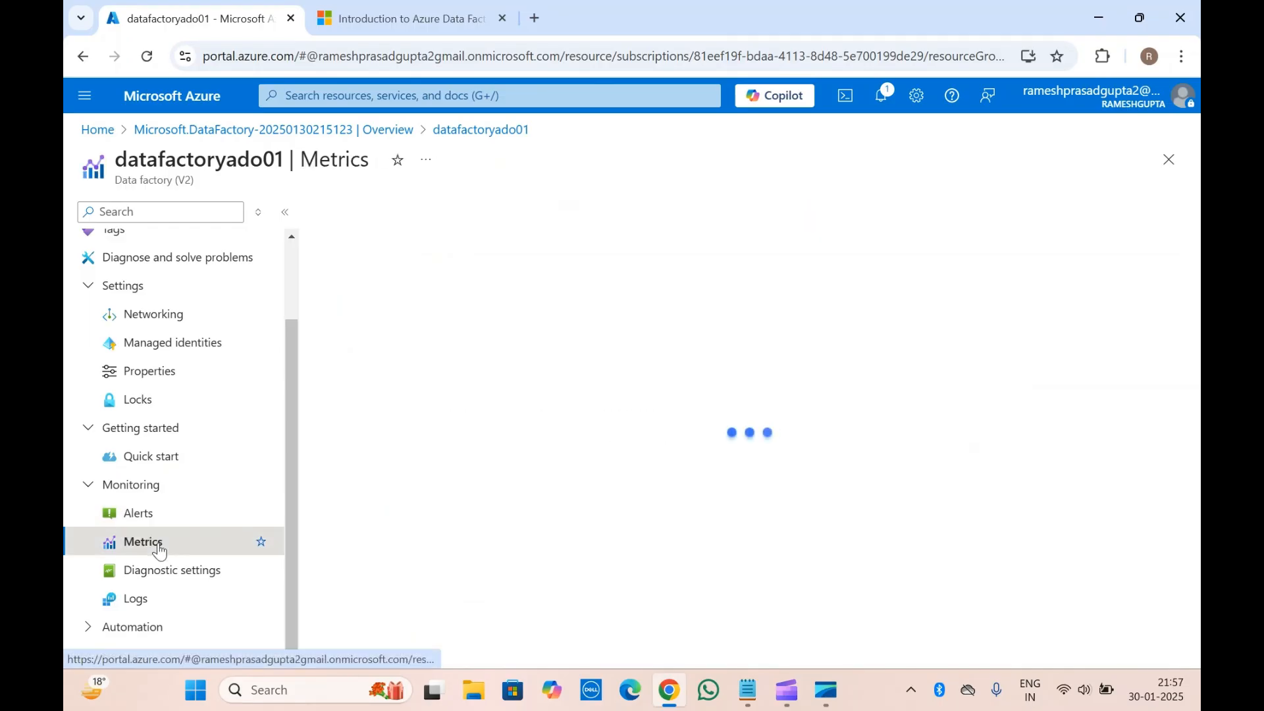
left_click(173, 577)
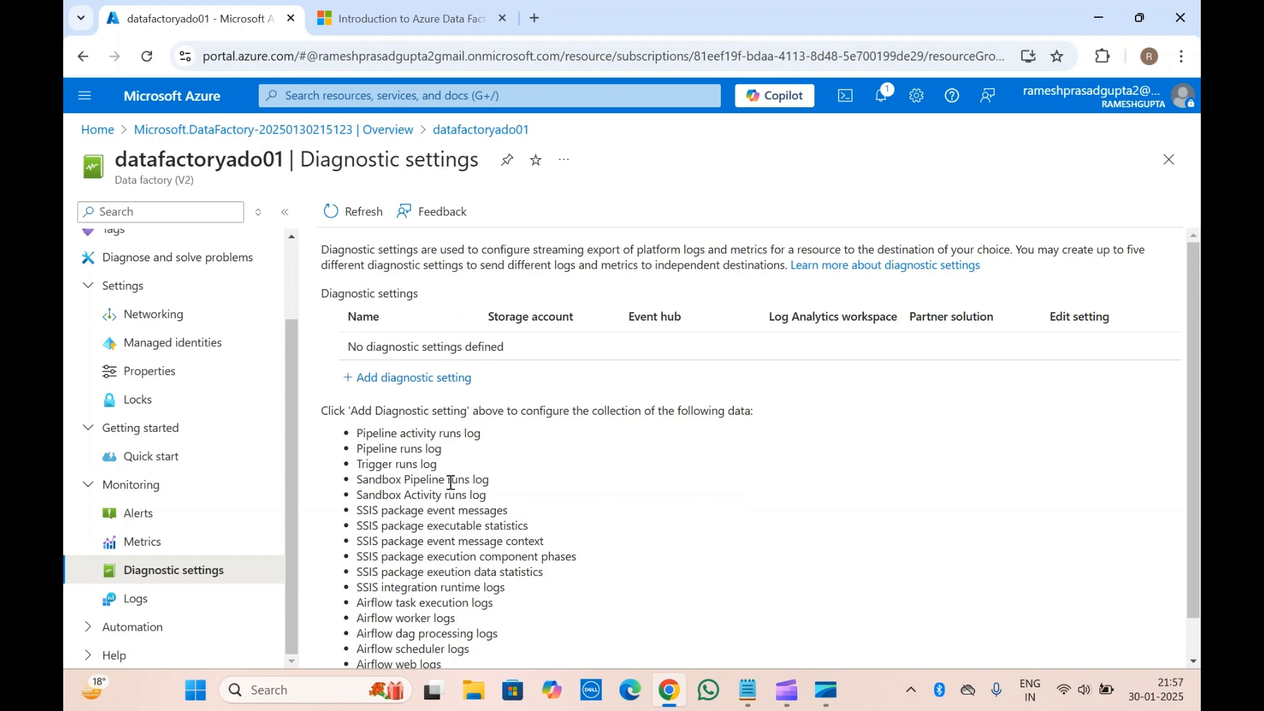
scroll(446, 490, "down", 1)
left_click(137, 598)
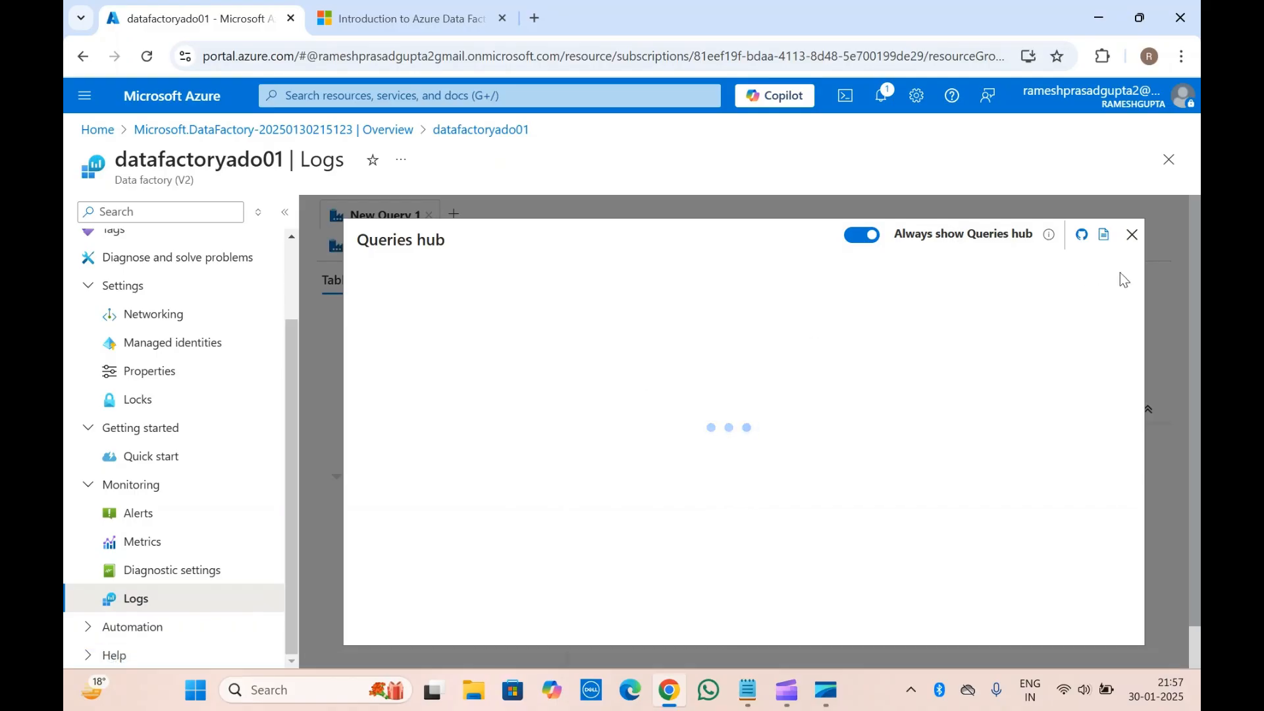
left_click(1132, 235)
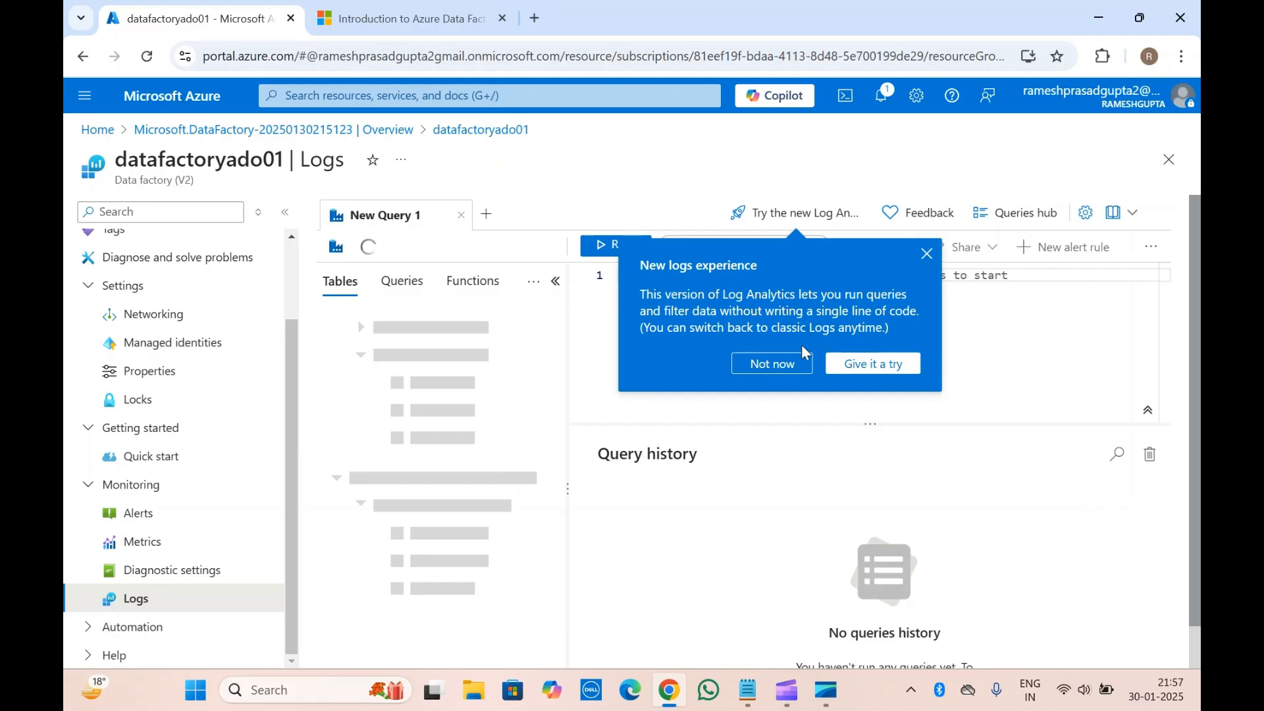
left_click(927, 254)
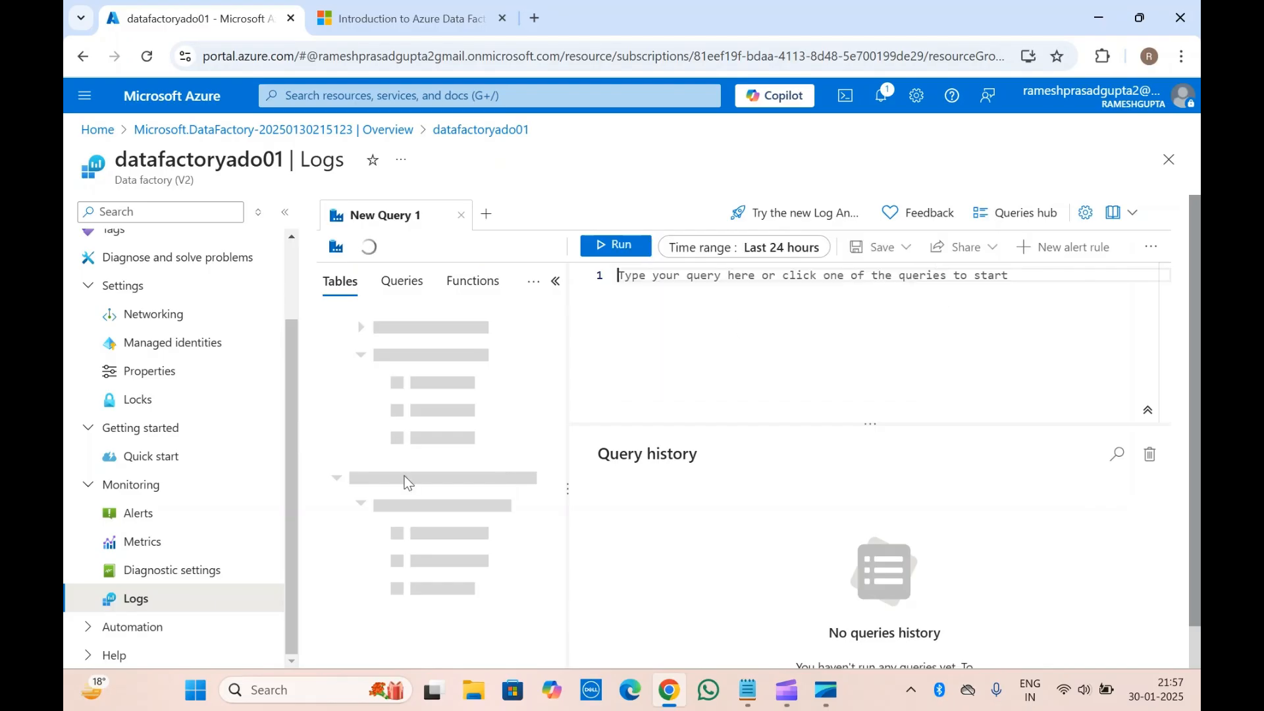
left_click(99, 631)
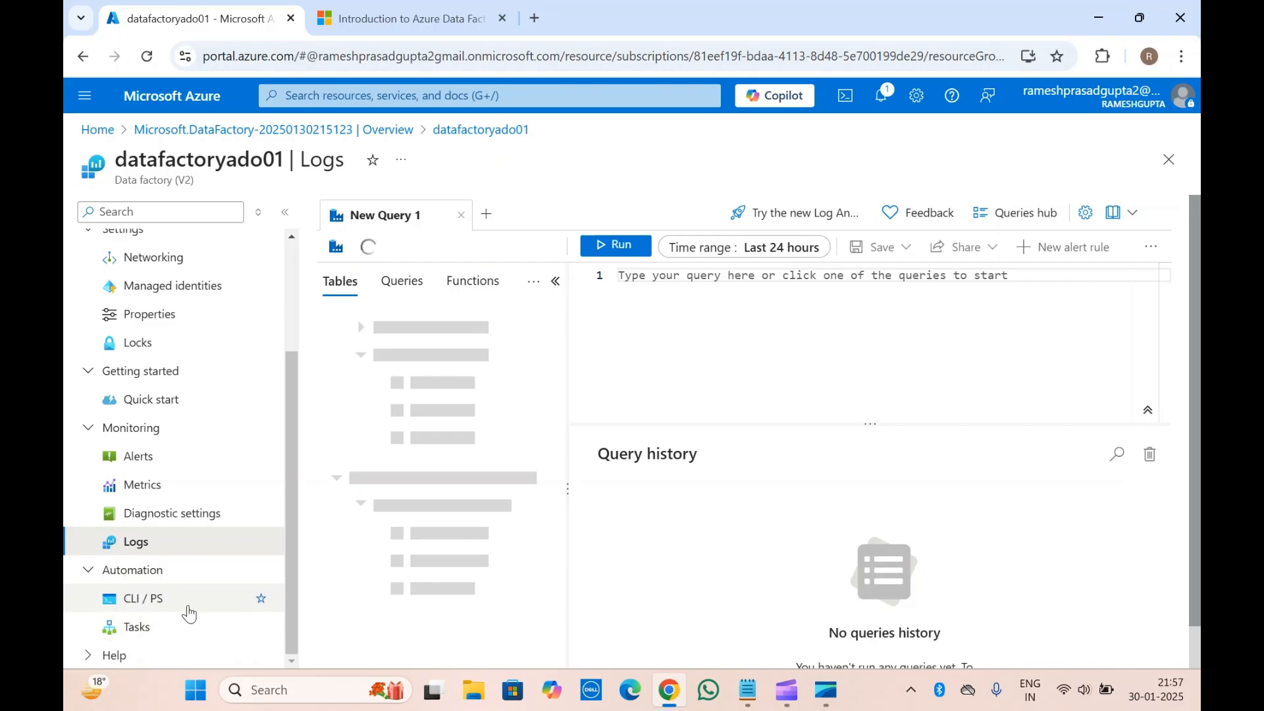
- Return to the data factory's overview and launch Azure Data Factory Studio, closing the documentation page
scroll(109, 572, "up", 3)
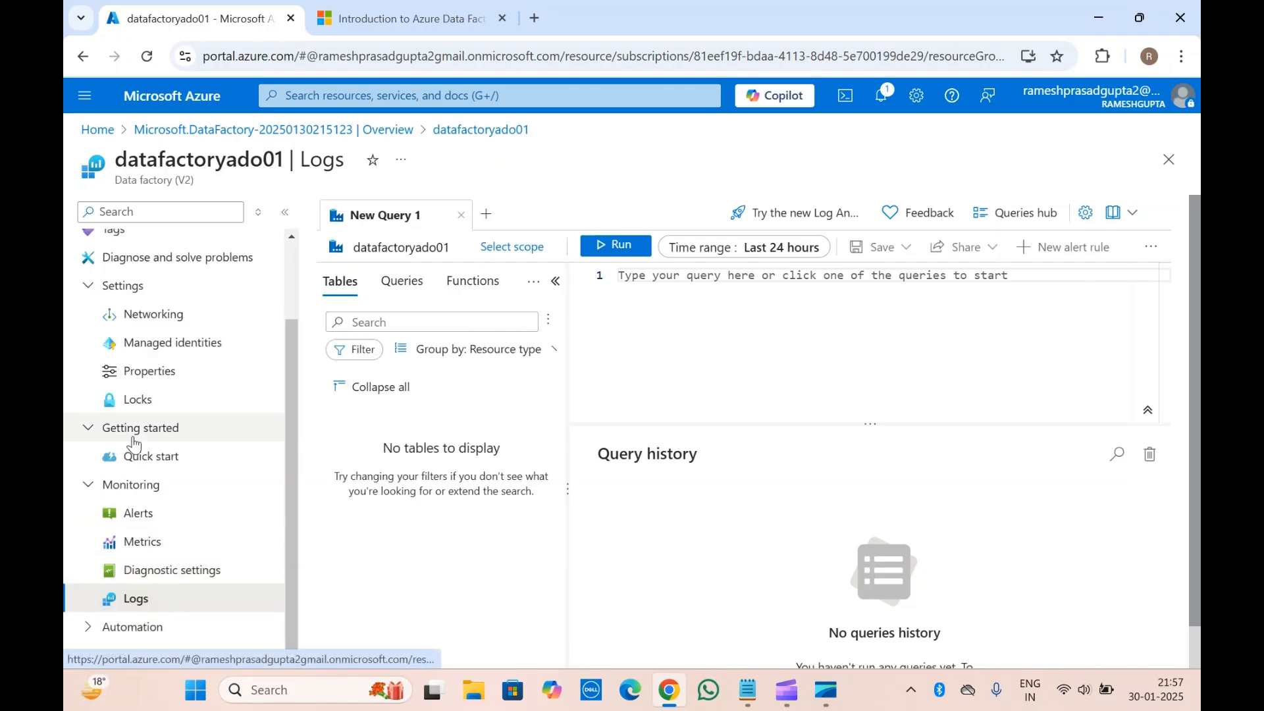
left_click(90, 388)
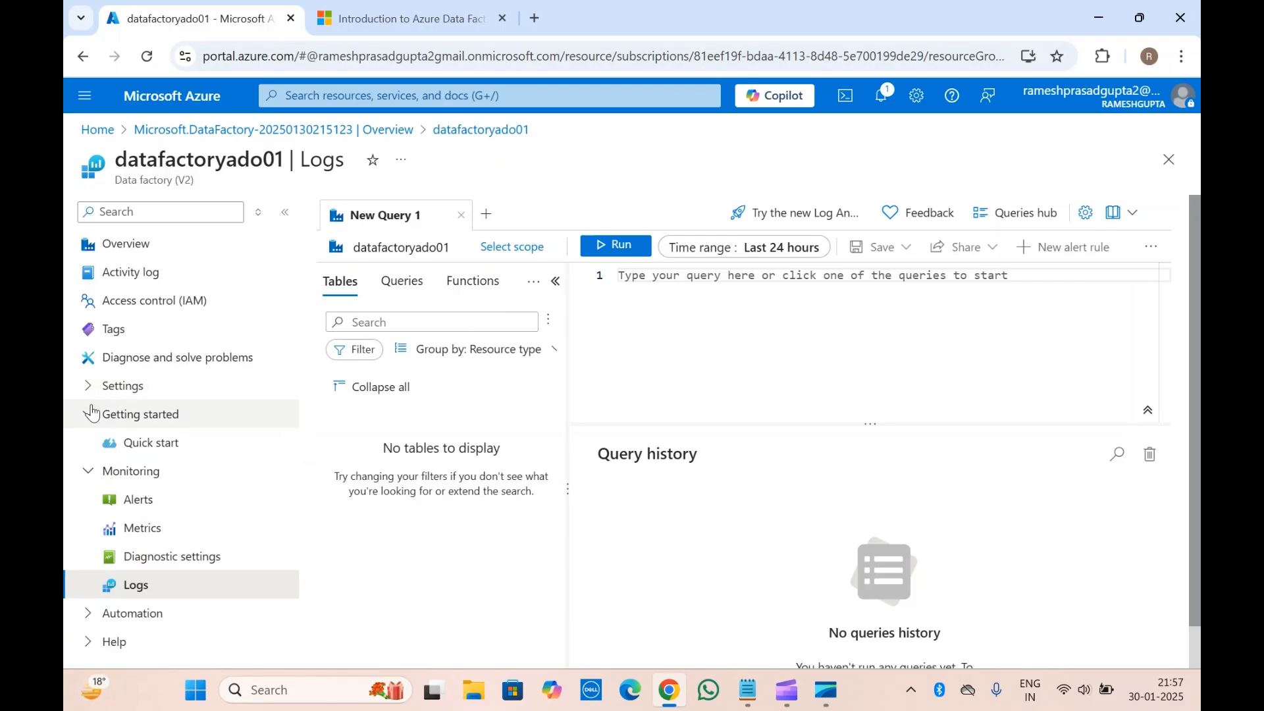
left_click(91, 427)
left_click(90, 441)
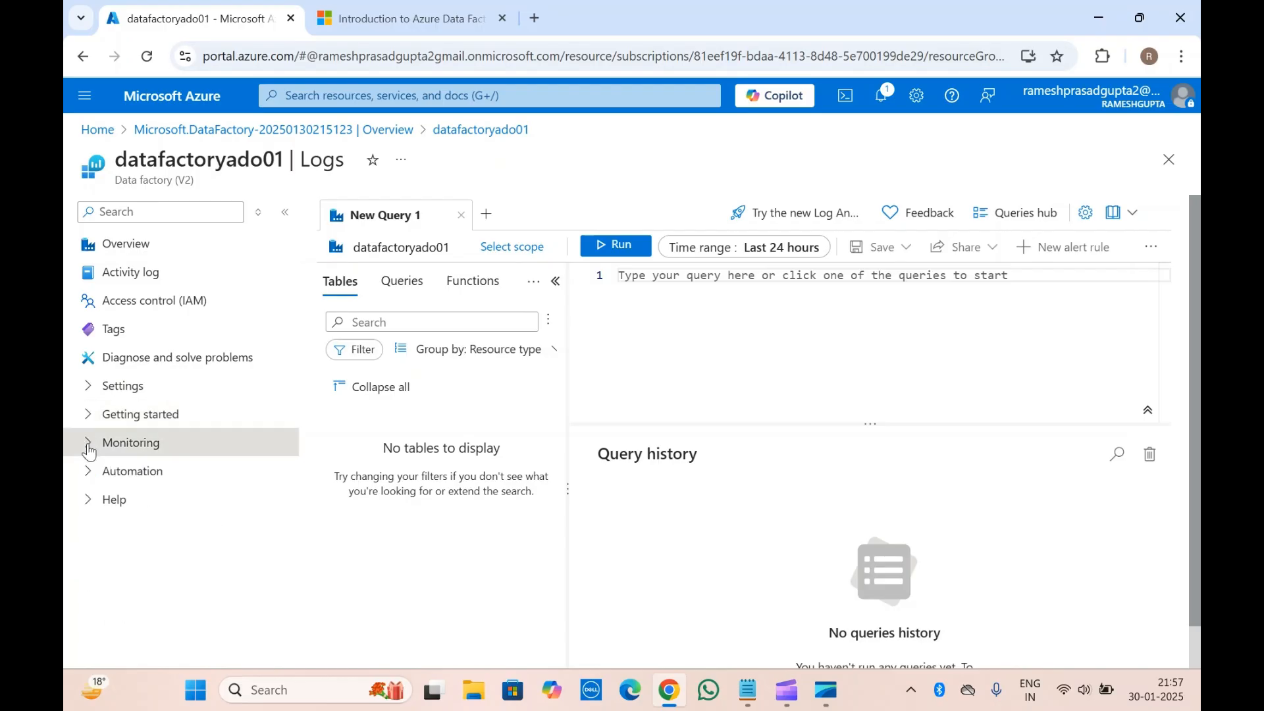
left_click(148, 246)
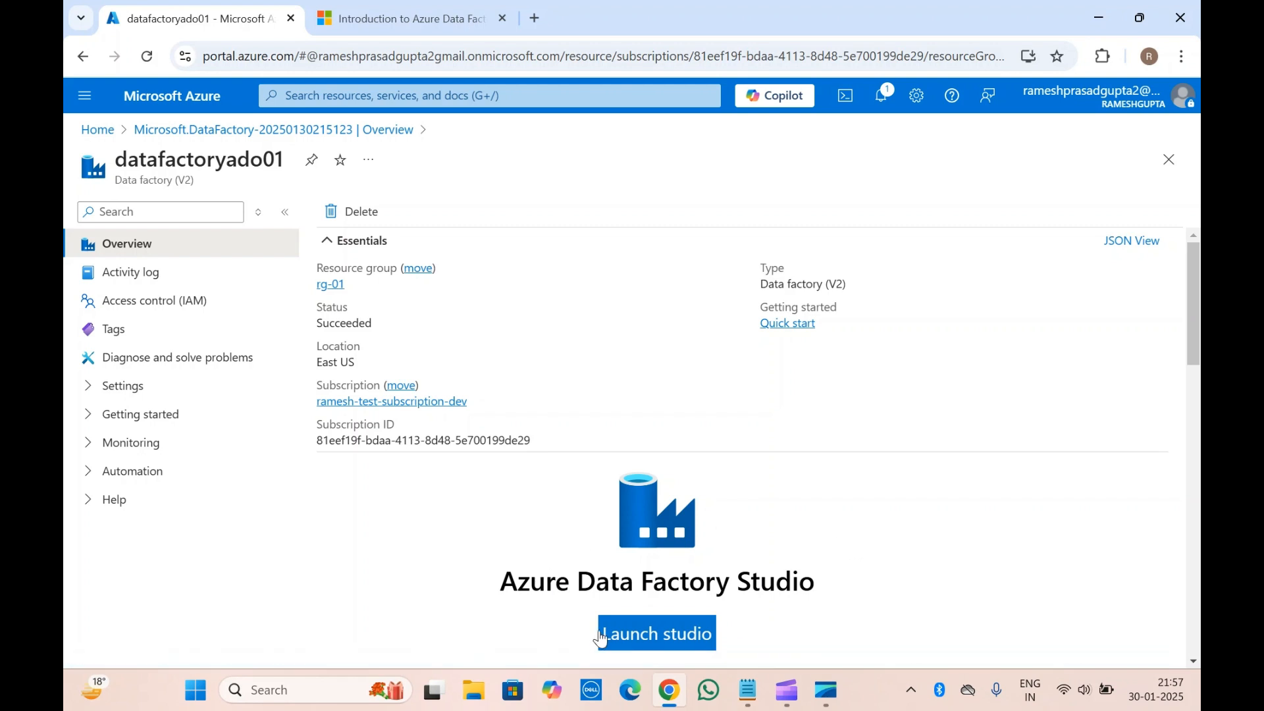
left_click(639, 635)
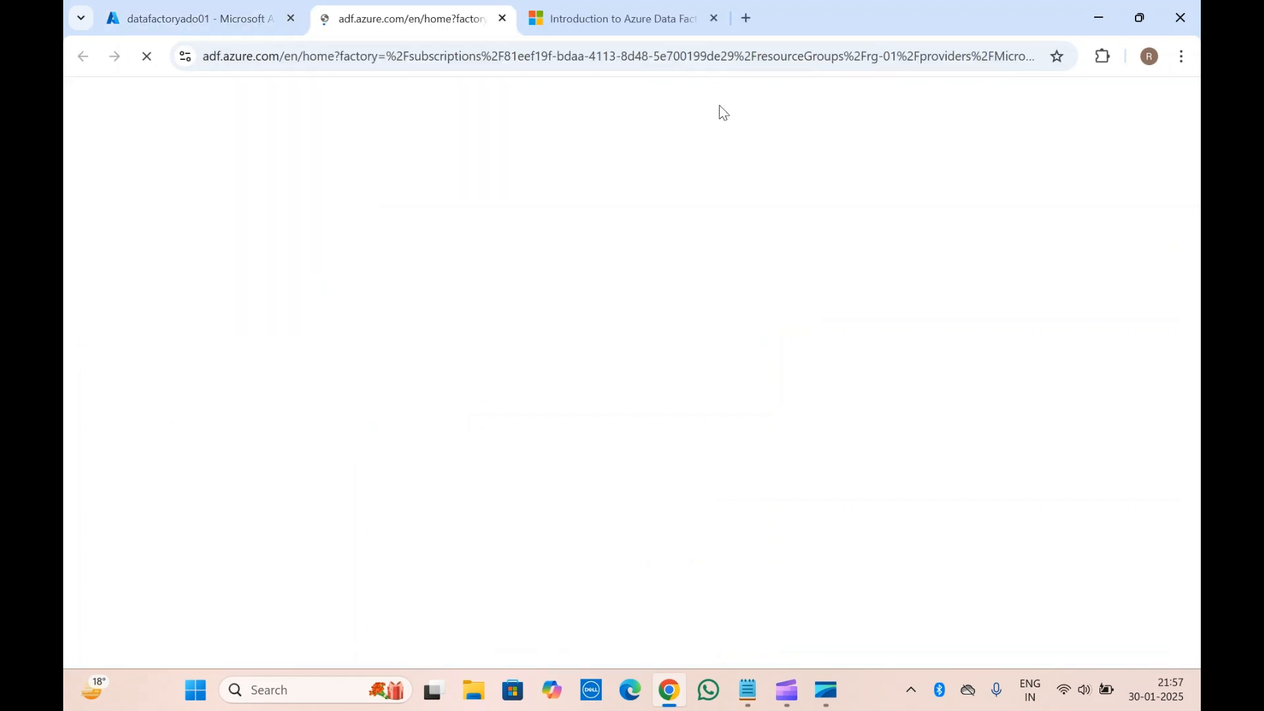
left_click(714, 19)
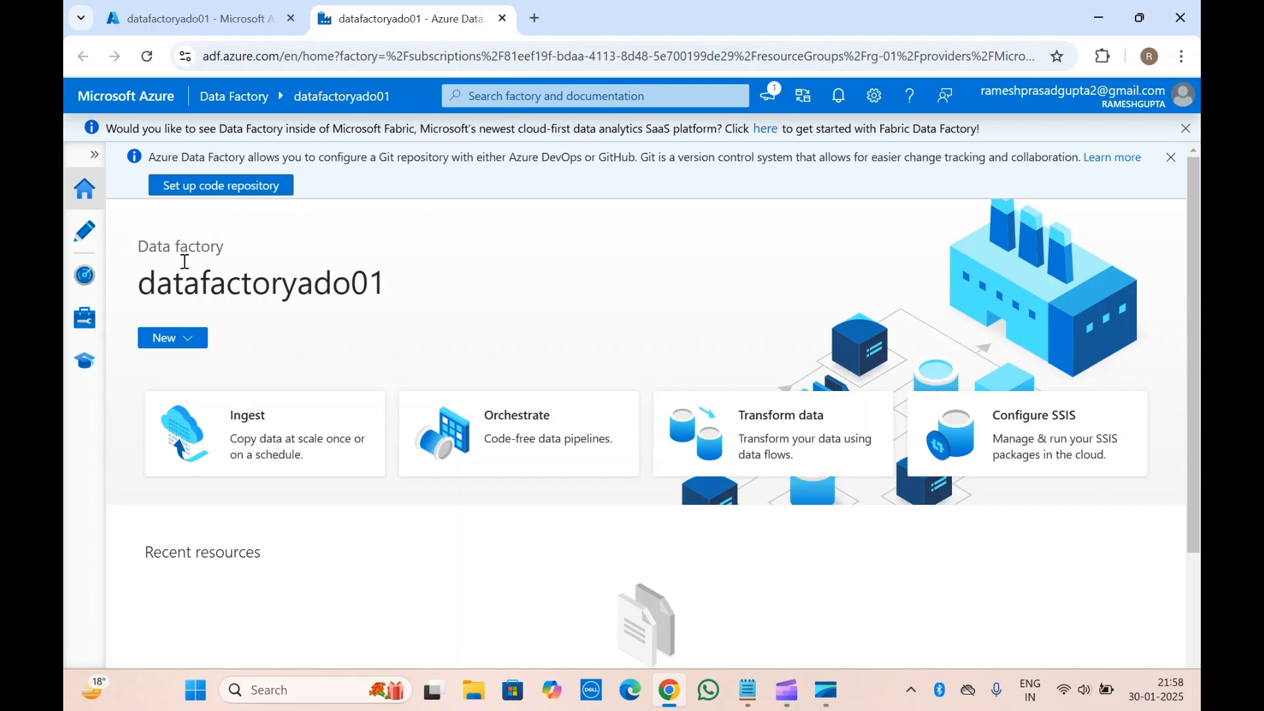
- Start setting up a code repository of type Azure DevOps Git with the Cloud option, and continue with the preselected Microsoft Entra ID
left_click(228, 195)
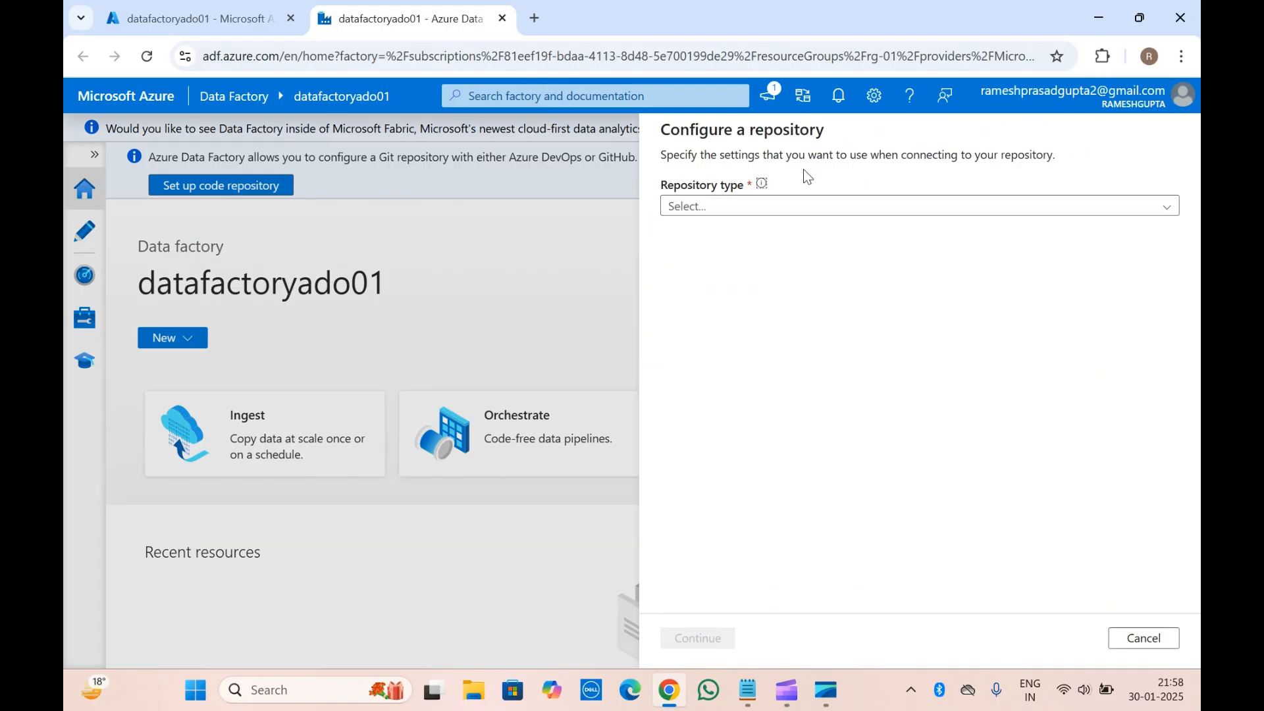
left_click(711, 210)
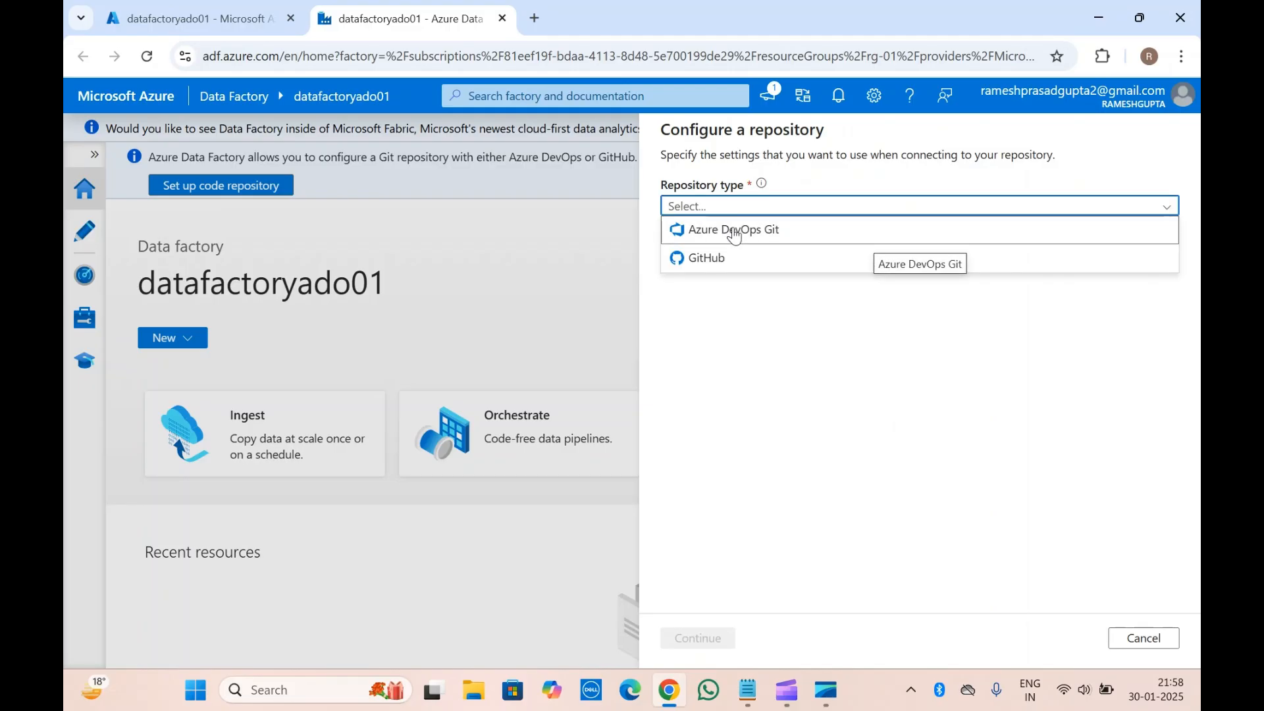
left_click(735, 232)
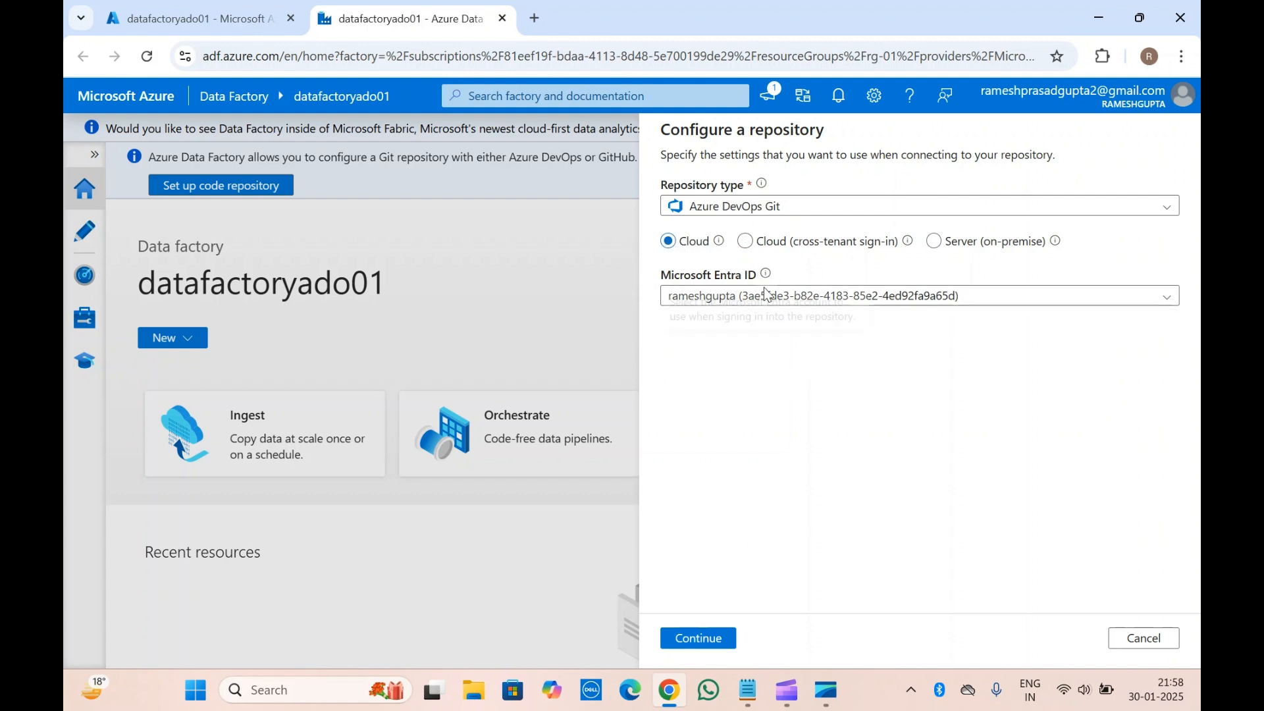
mouse_move(765, 274)
left_click(900, 299)
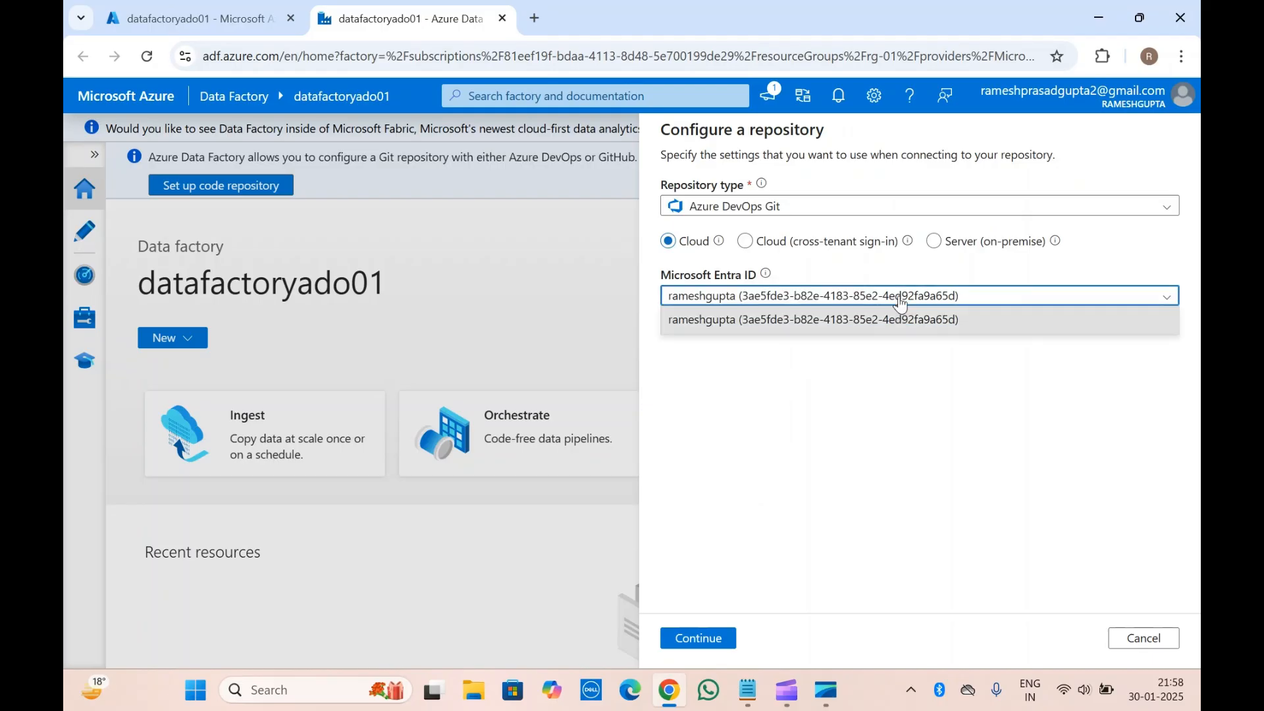
left_click(803, 399)
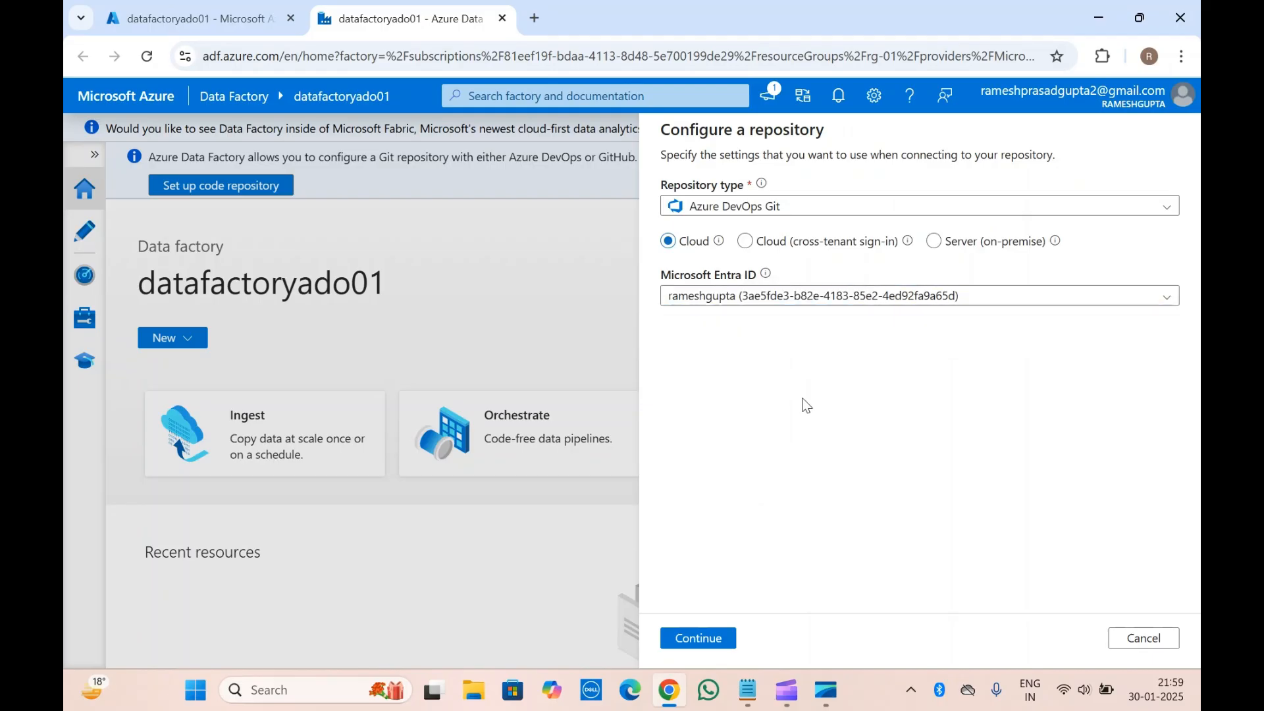
left_click(700, 640)
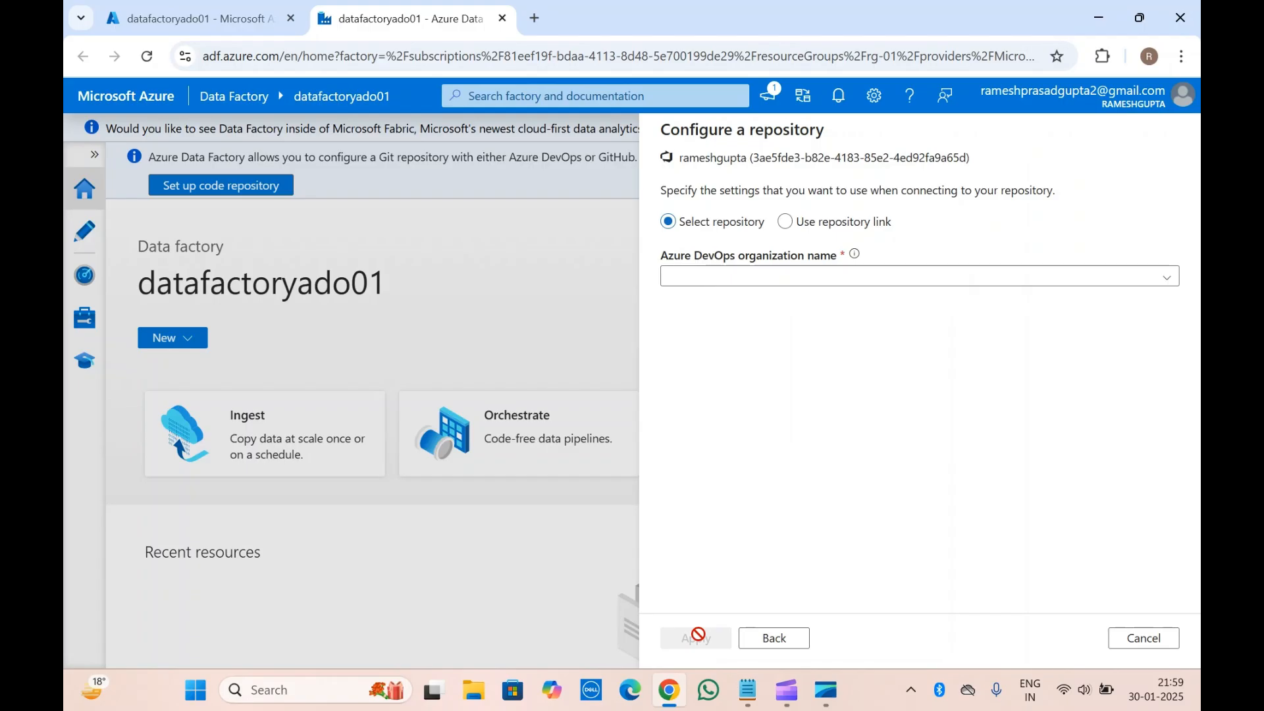
- Choose the available Azure DevOps organization and the adotest project for the repository
left_click(1004, 274)
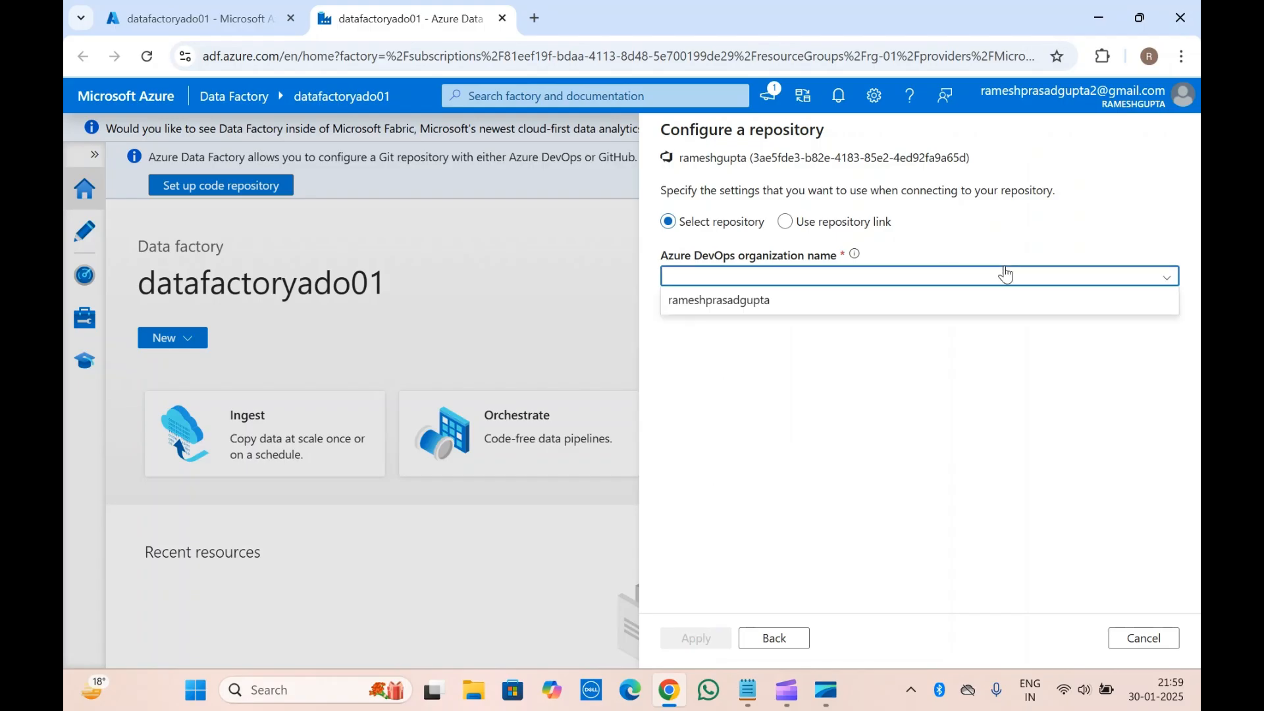
left_click(815, 304)
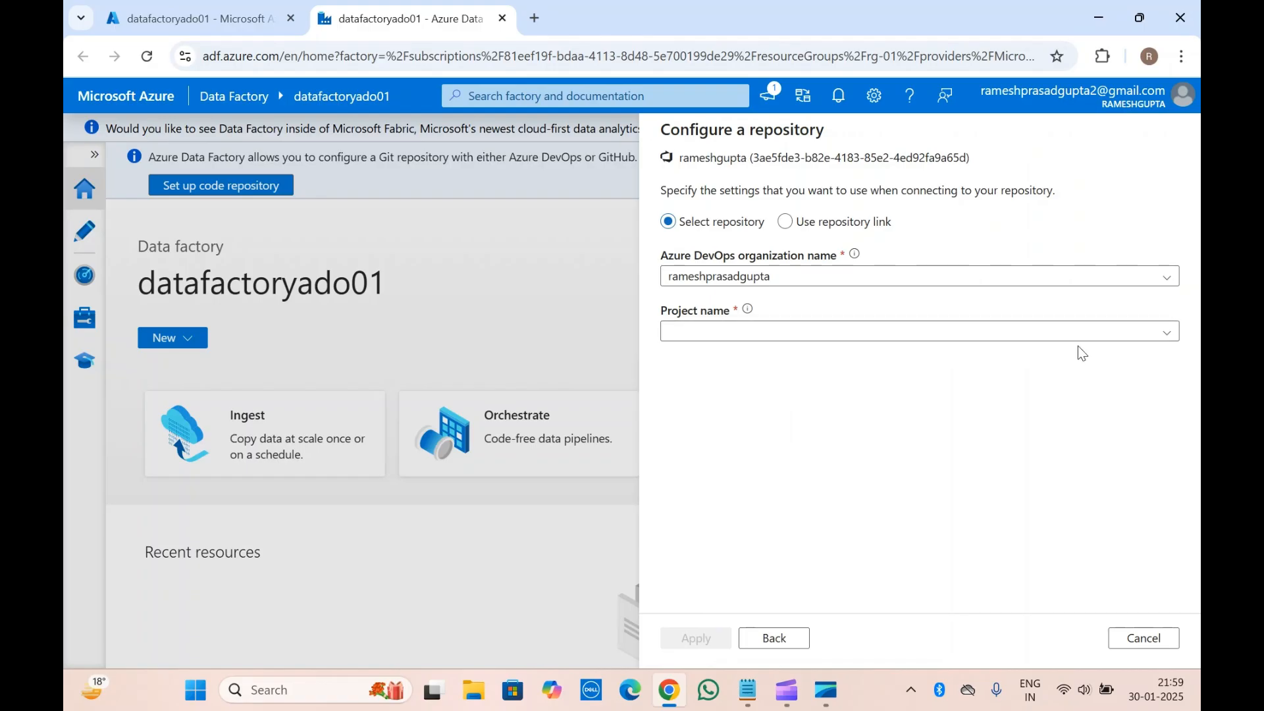
left_click(1170, 336)
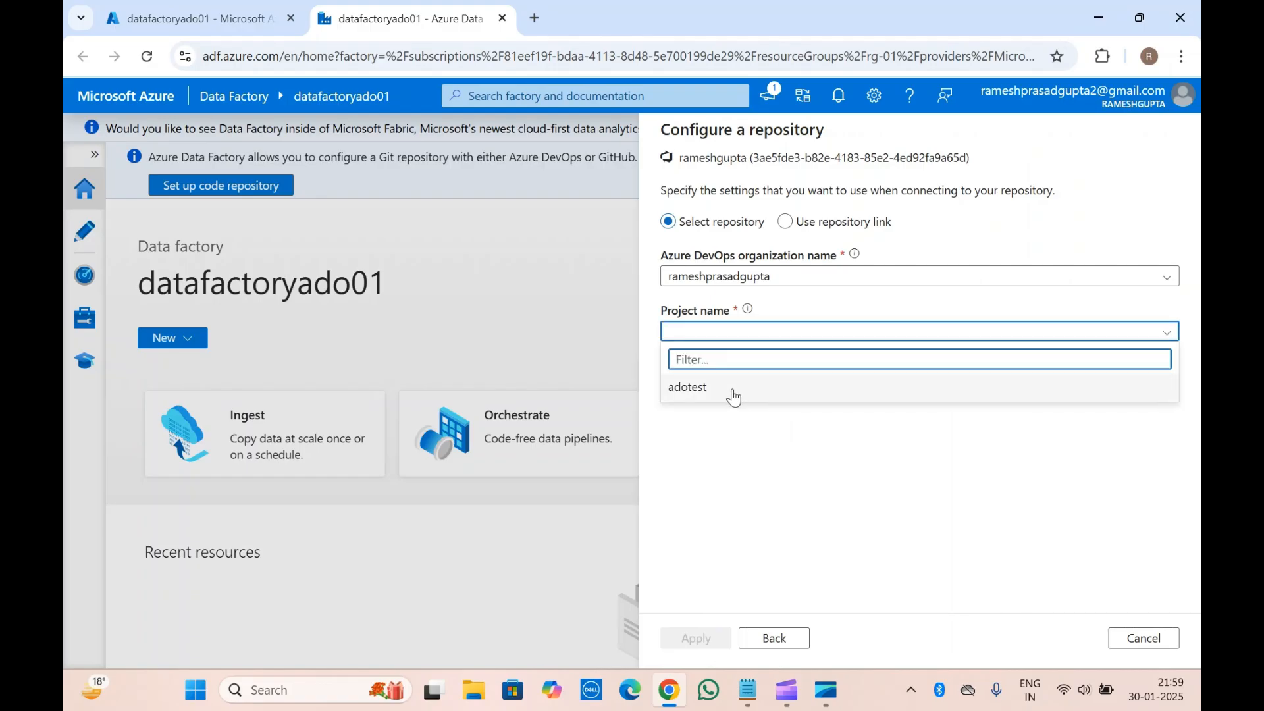
left_click(734, 392)
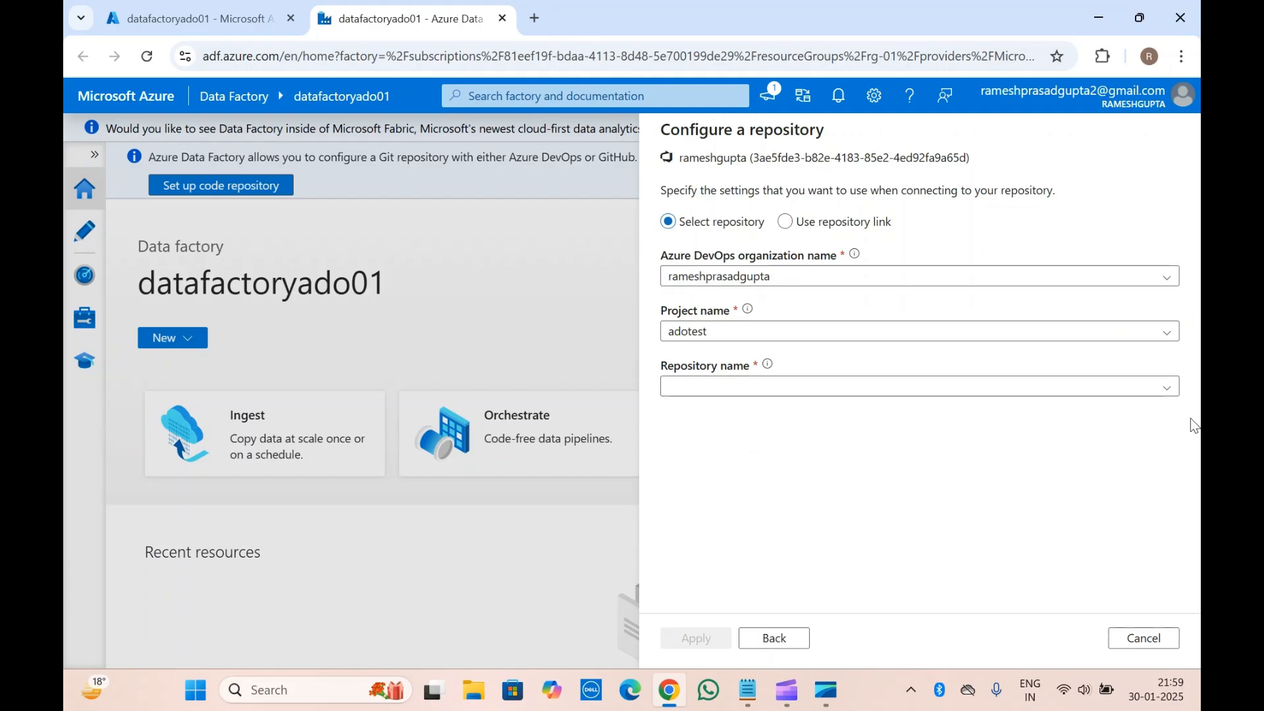
- Look through the project's available repositories and choose test-ado as the repository
left_click(1176, 392)
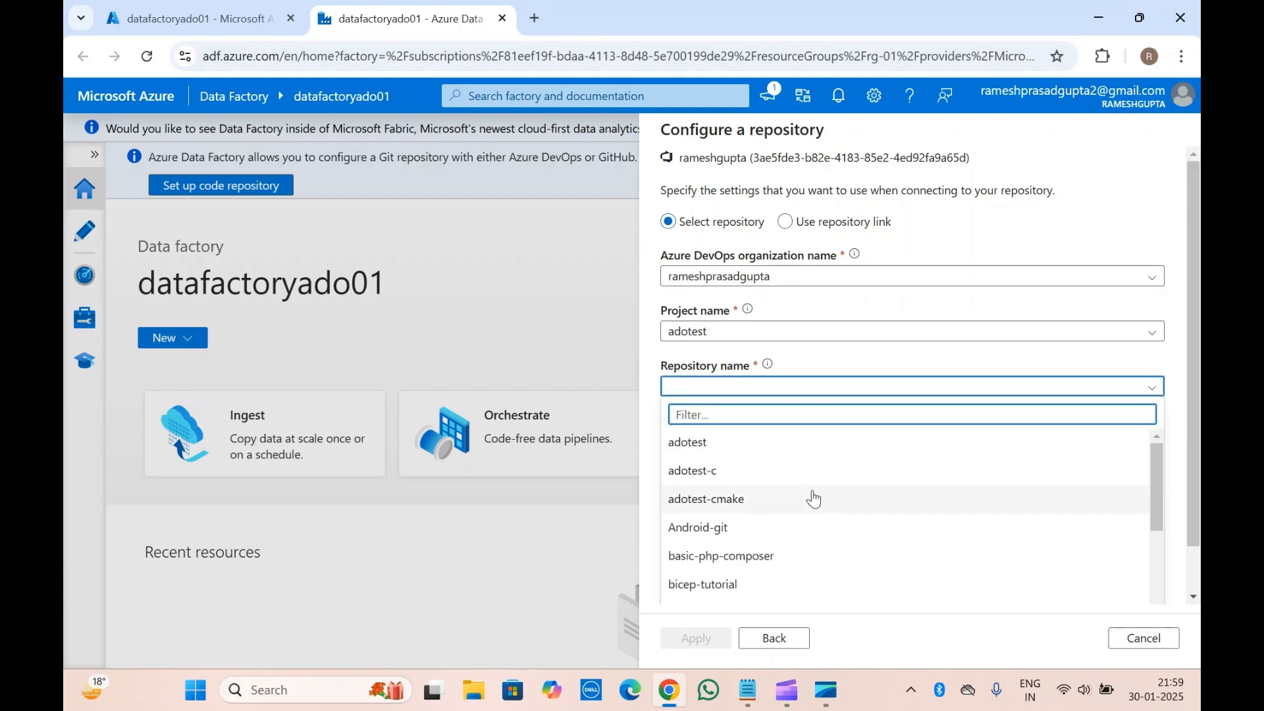
scroll(809, 499, "down", 10)
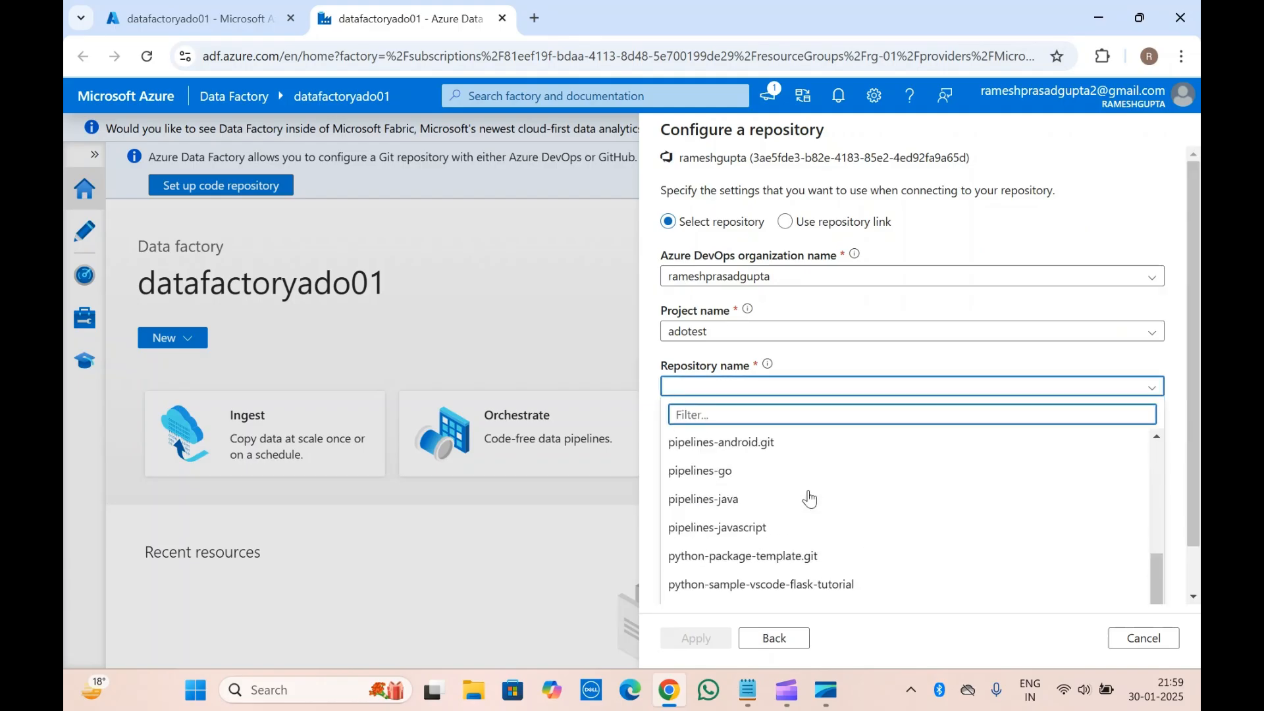
scroll(809, 499, "down", 1)
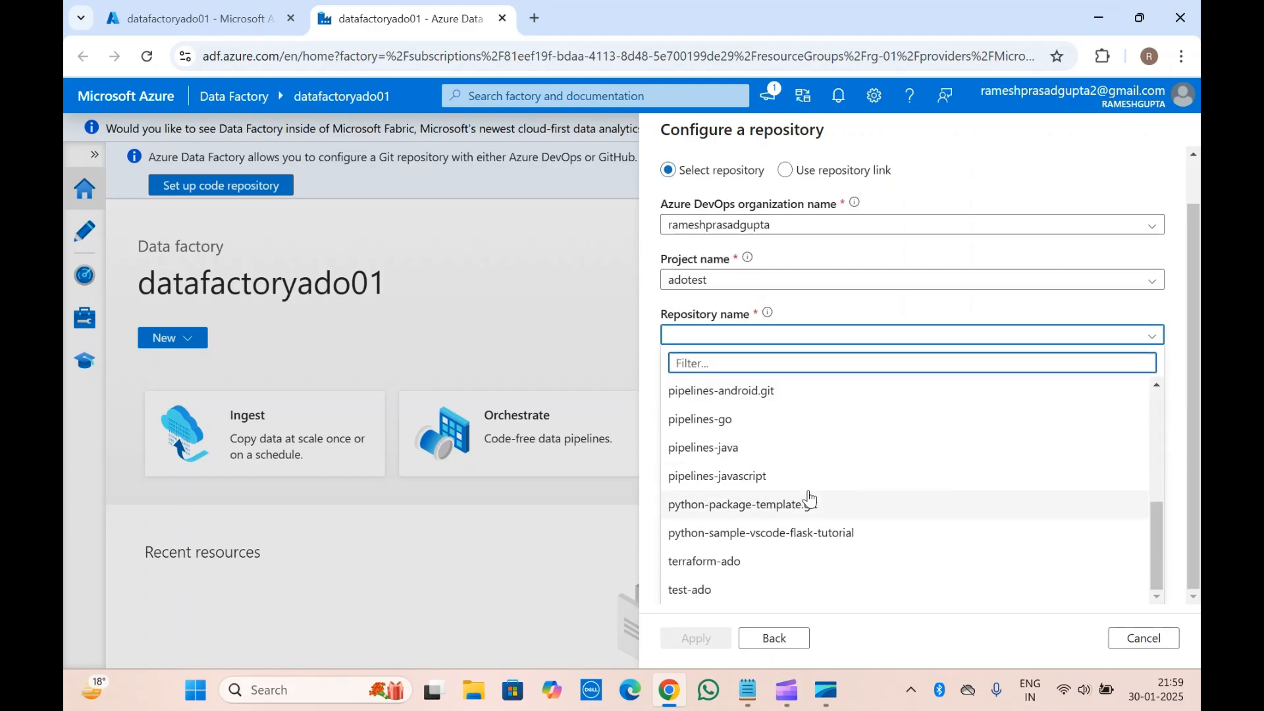
scroll(809, 499, "up", 10)
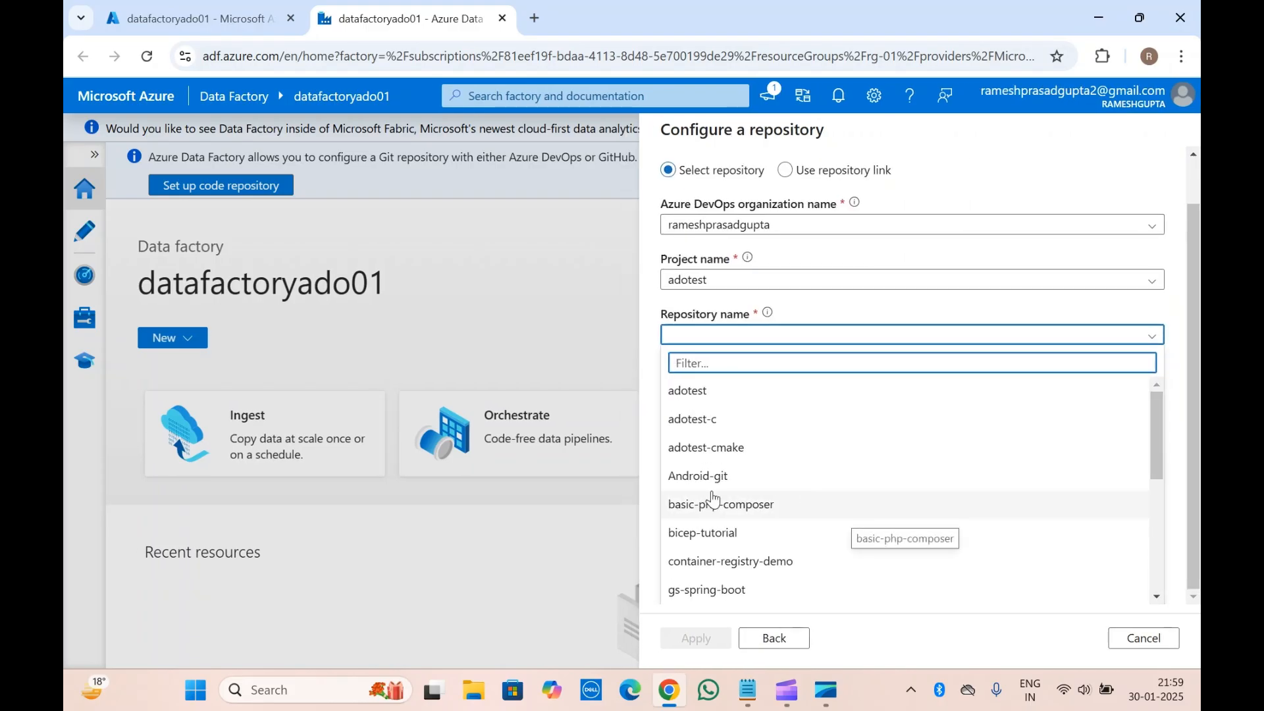
scroll(778, 527, "down", 1)
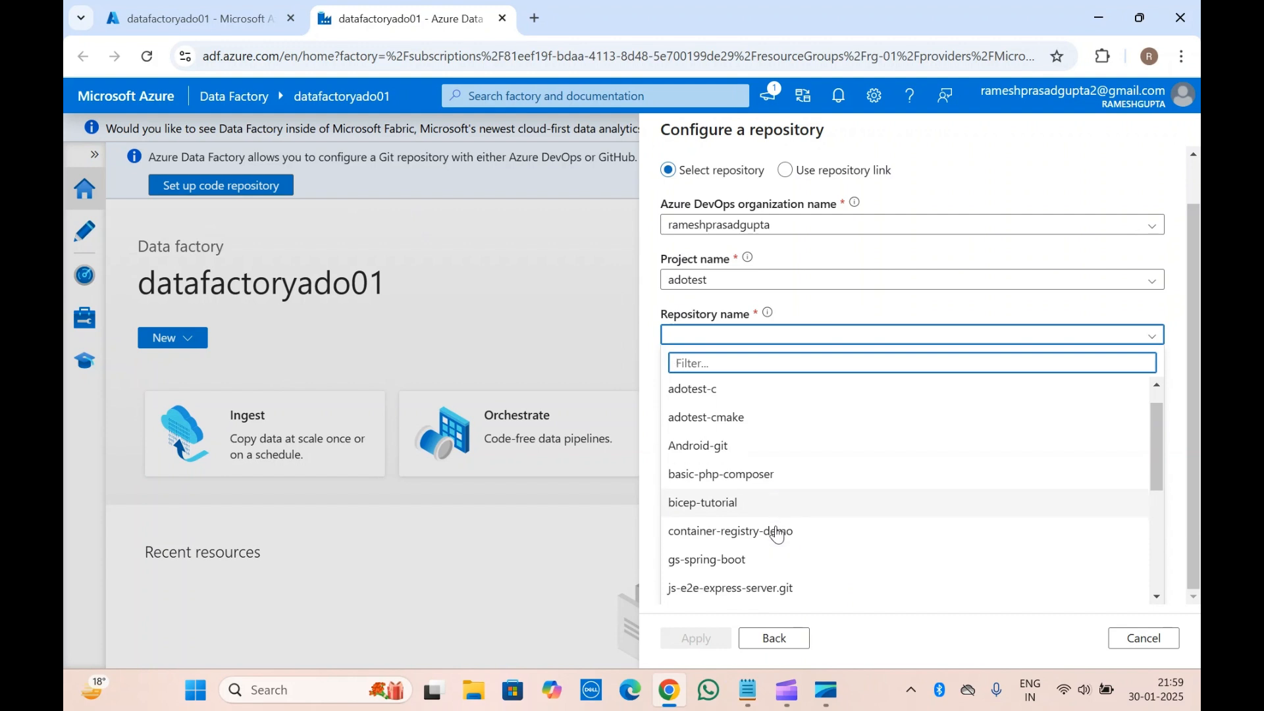
scroll(777, 534, "down", 3)
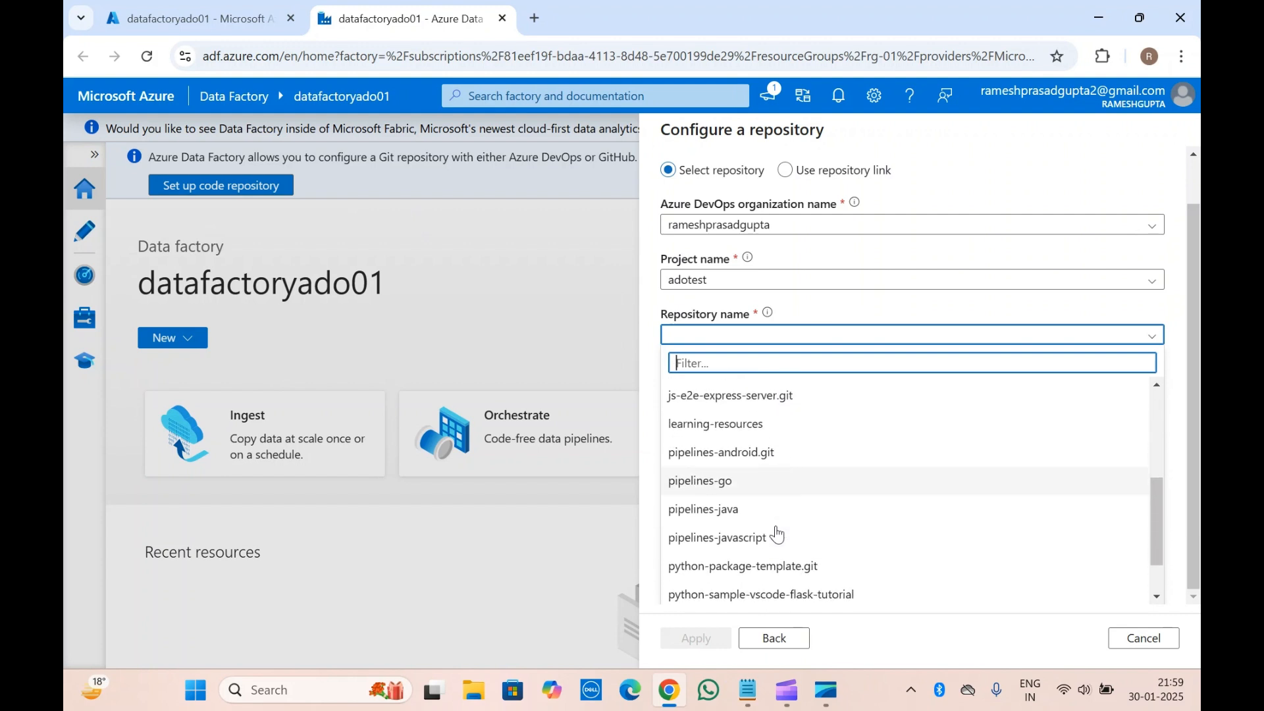
scroll(778, 535, "down", 2)
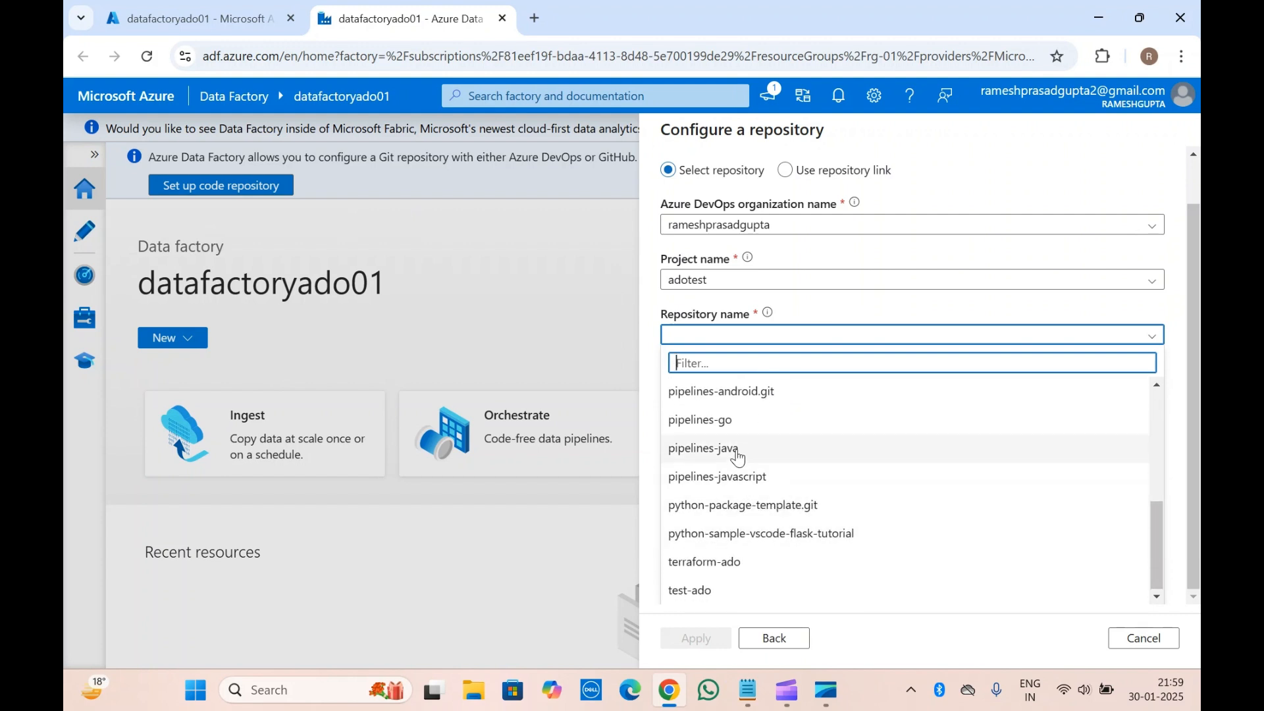
left_click(713, 596)
left_click(713, 591)
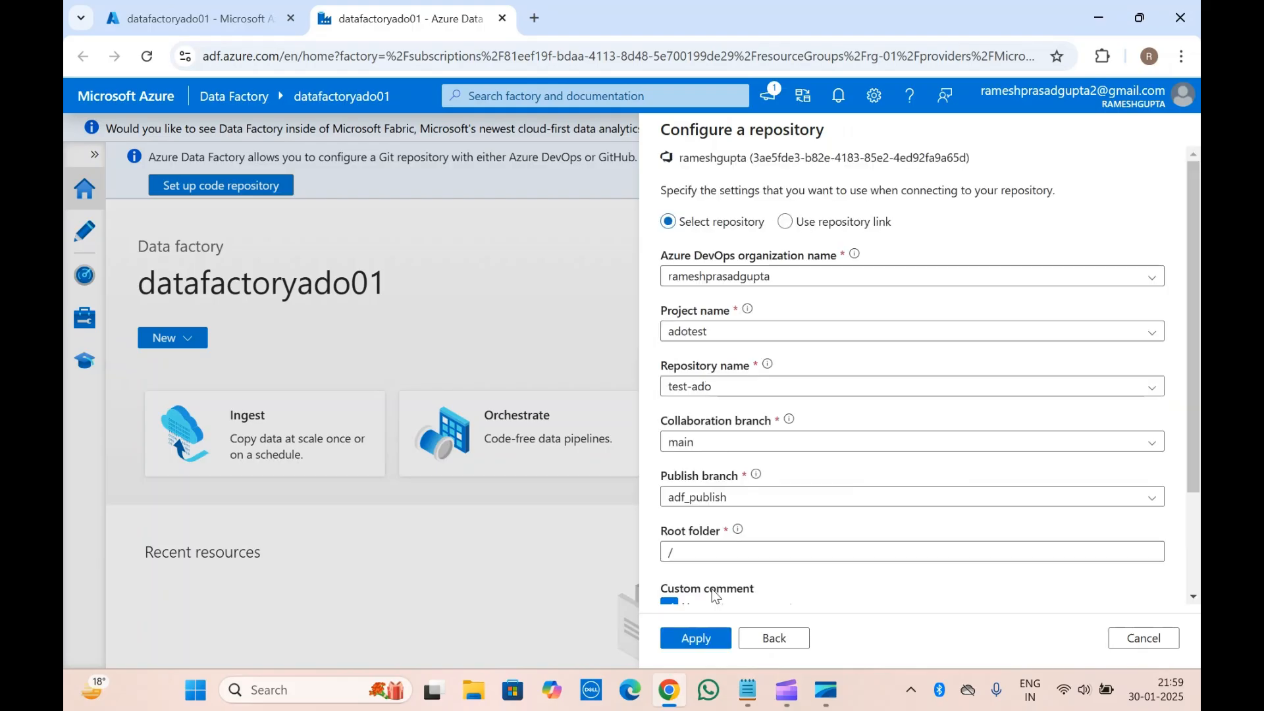
- Review the branch and import settings, keep adf_publish as the publish branch, and apply the repository configuration
scroll(822, 452, "down", 2)
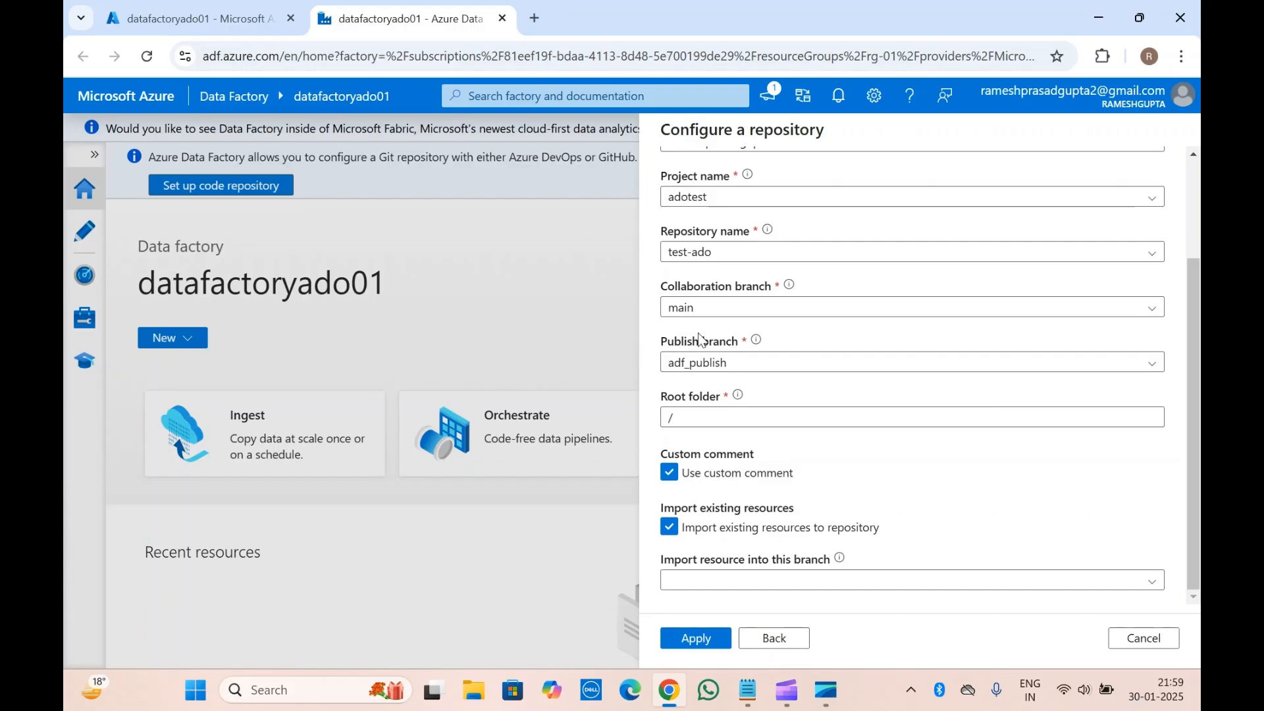
left_click(744, 364)
left_click_drag(733, 365, 663, 362)
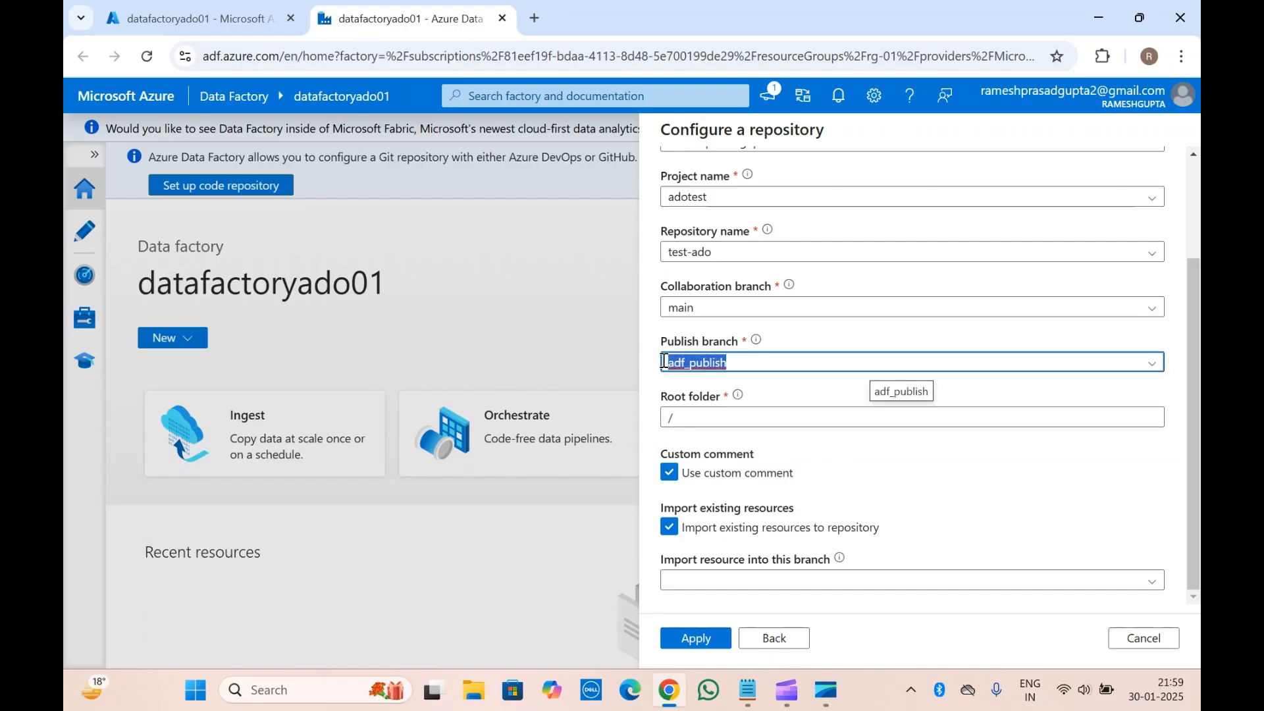
left_click(697, 344)
left_click_drag(737, 362, 656, 364)
left_click(699, 340)
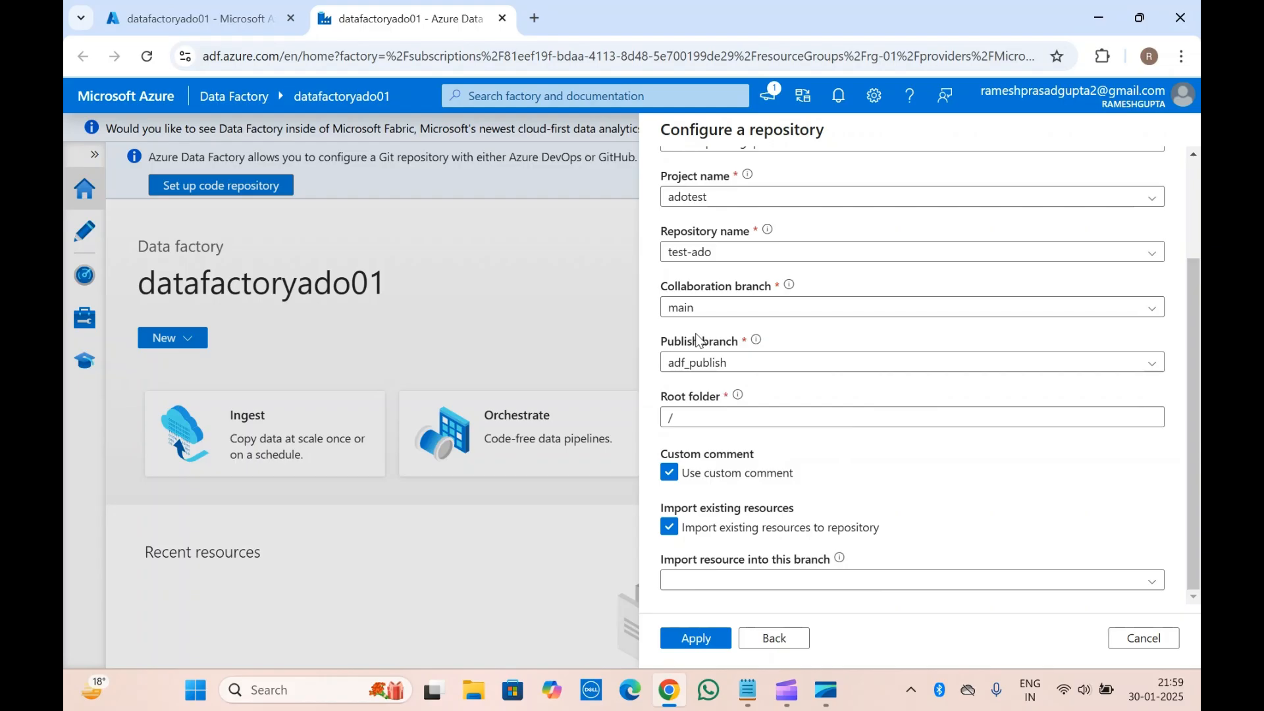
left_click(696, 359)
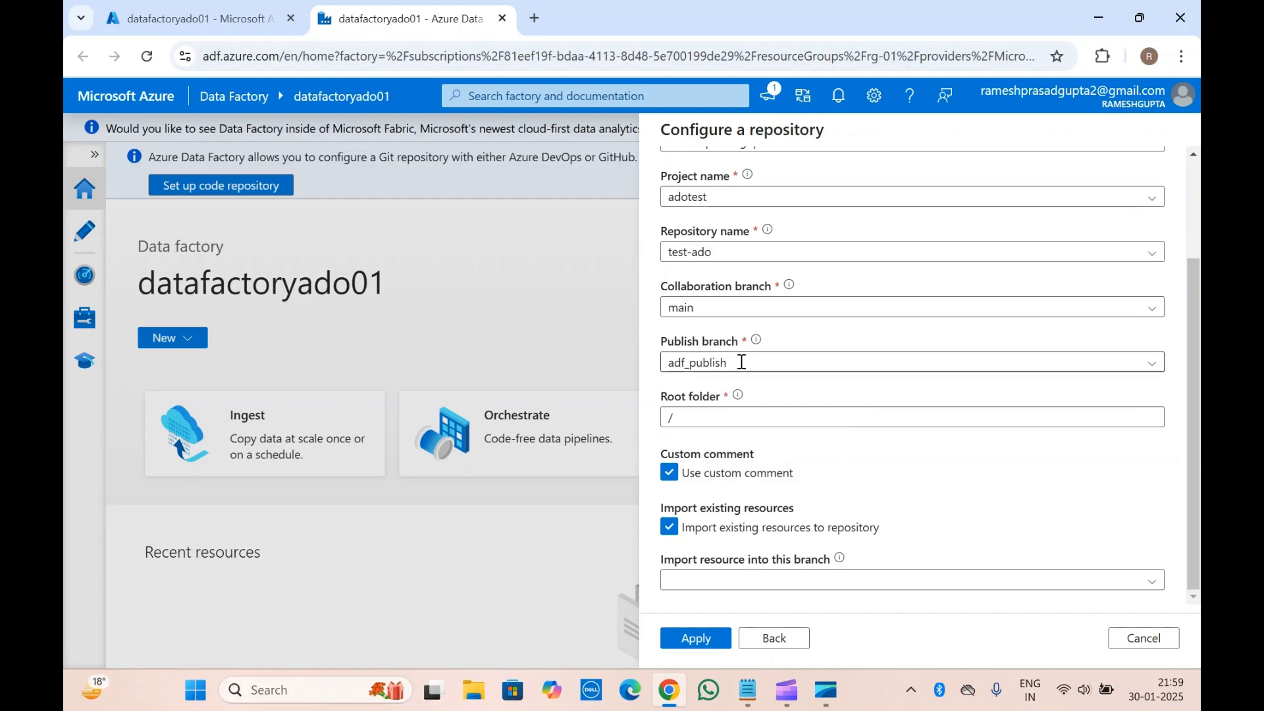
left_click_drag(741, 362, 651, 363)
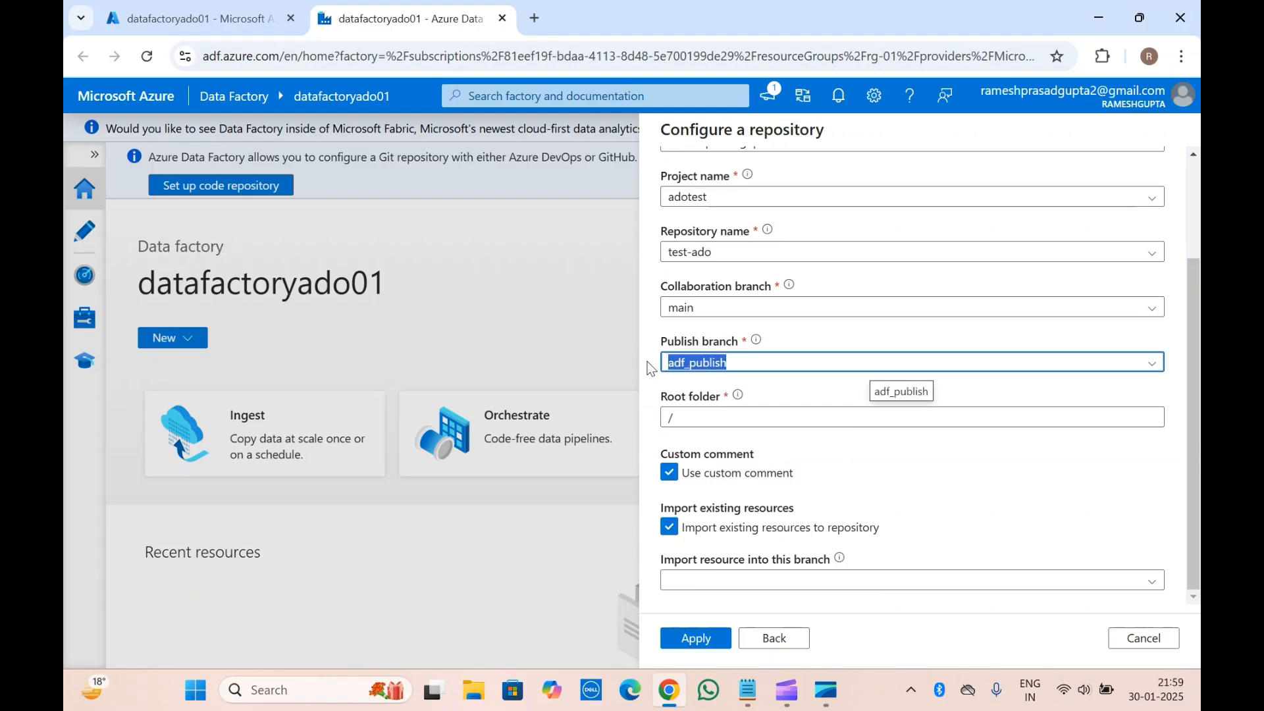
left_click(707, 347)
left_click(763, 359)
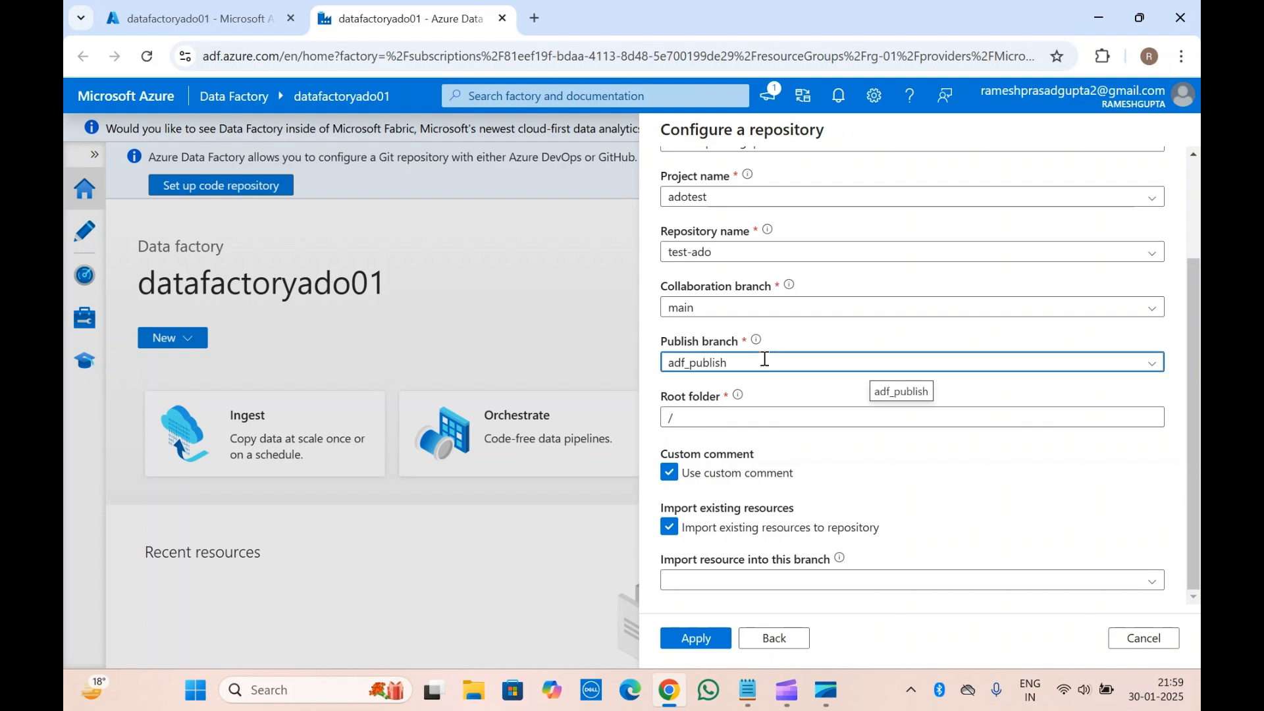
left_click(1156, 366)
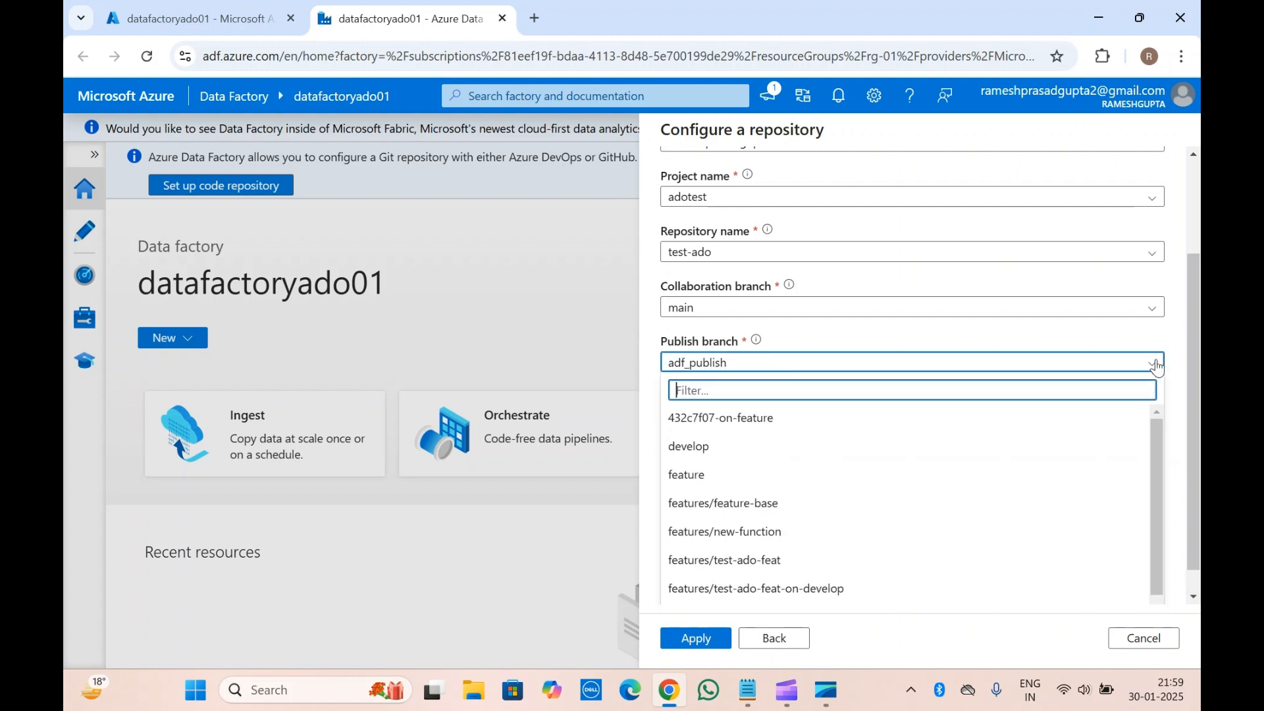
left_click(702, 341)
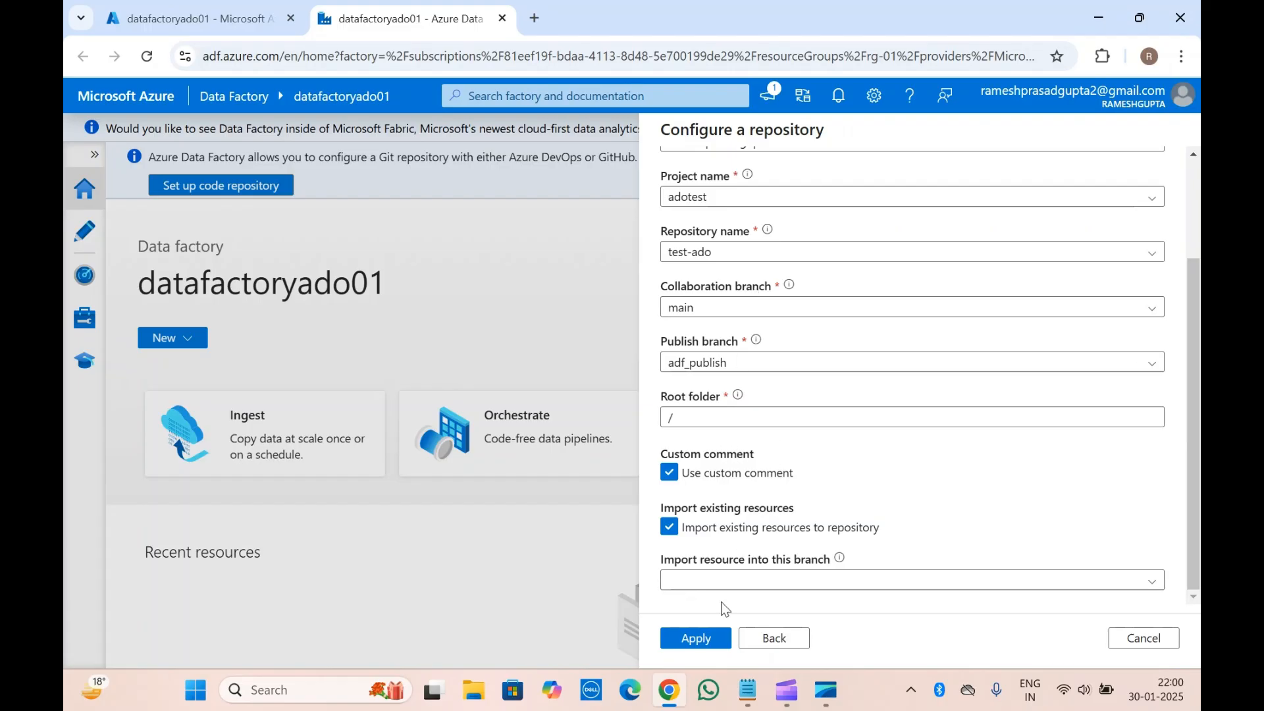
left_click(698, 638)
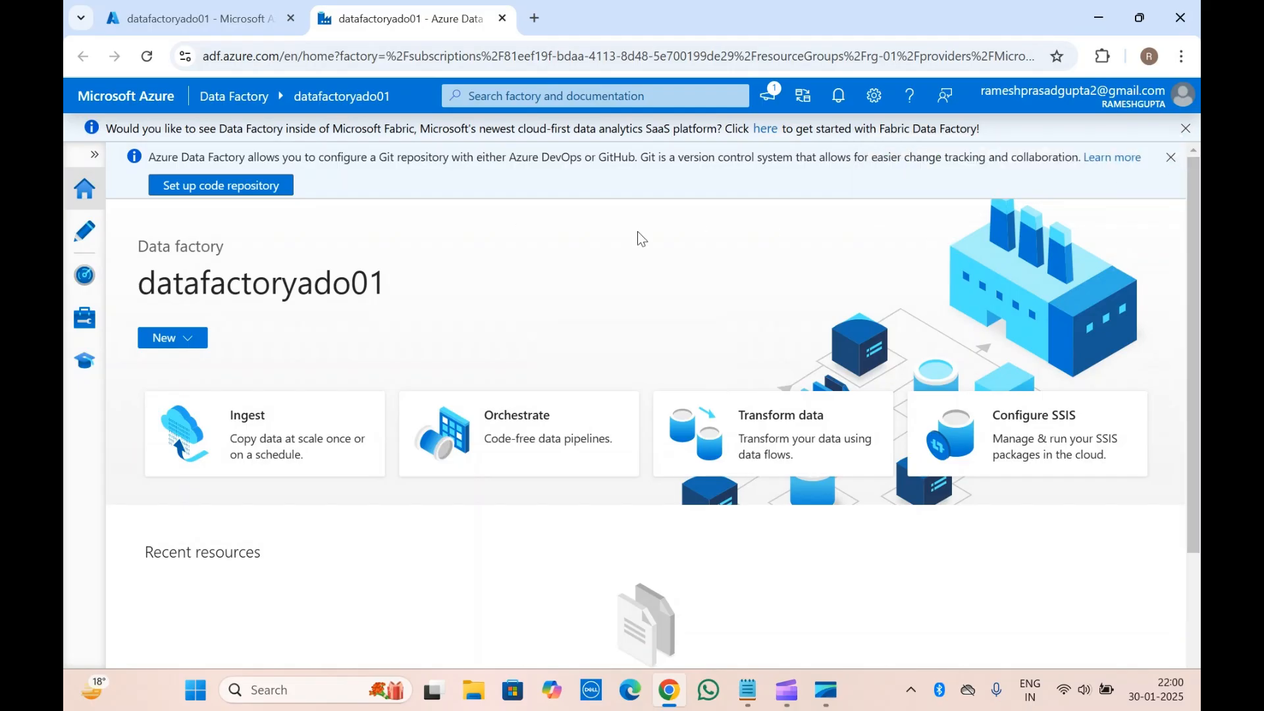
- Expand the navigation pane, look over the factory's home page, and dismiss the Microsoft Fabric notice
left_click(94, 156)
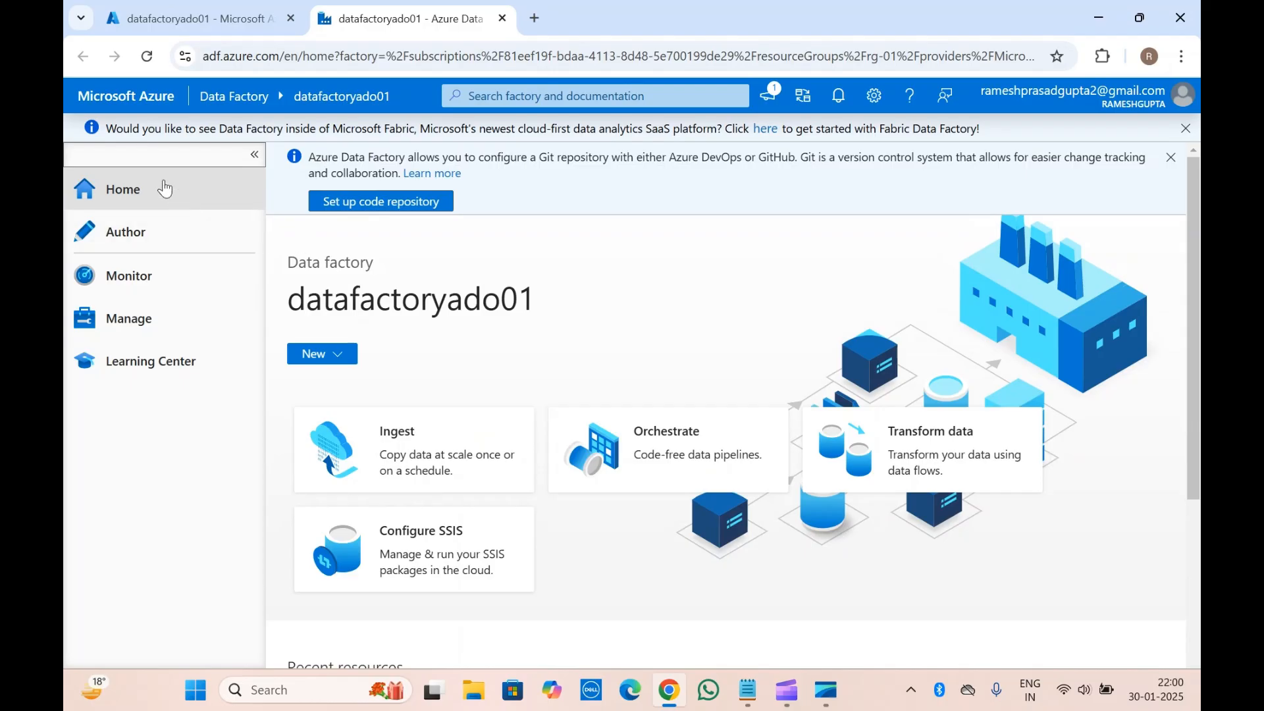
left_click(131, 190)
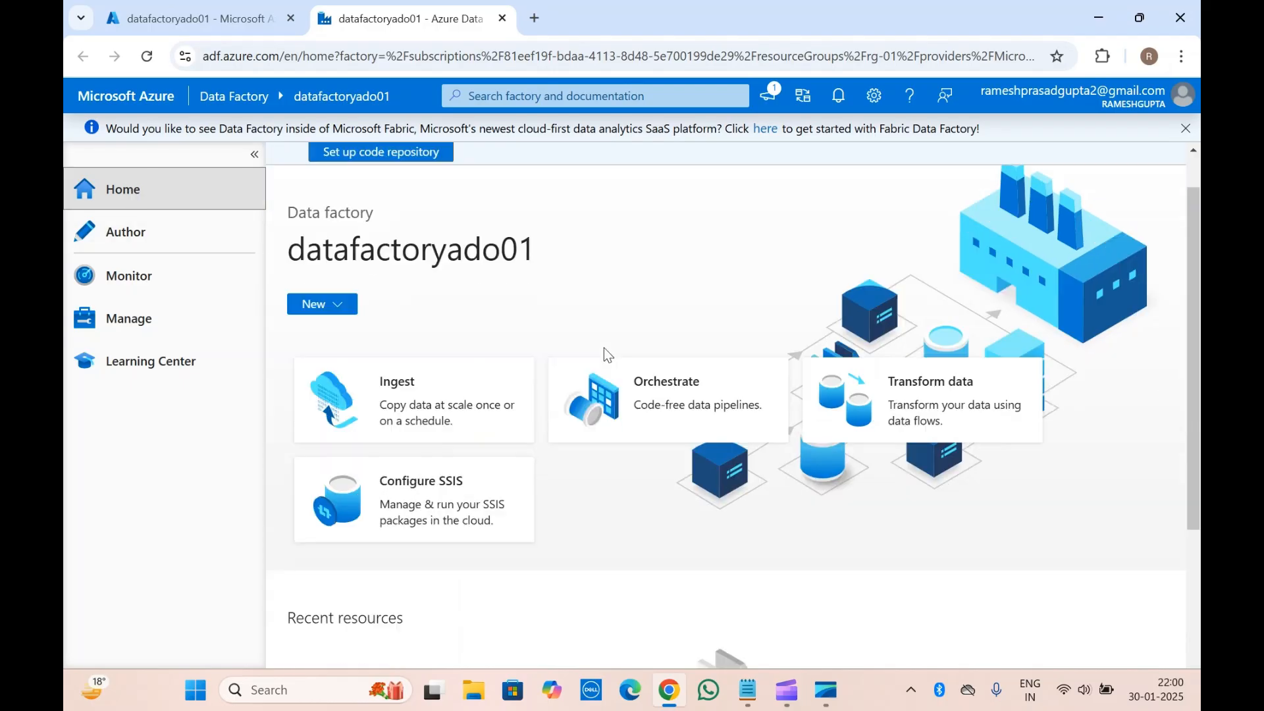
scroll(603, 348, "down", 5)
scroll(603, 348, "up", 5)
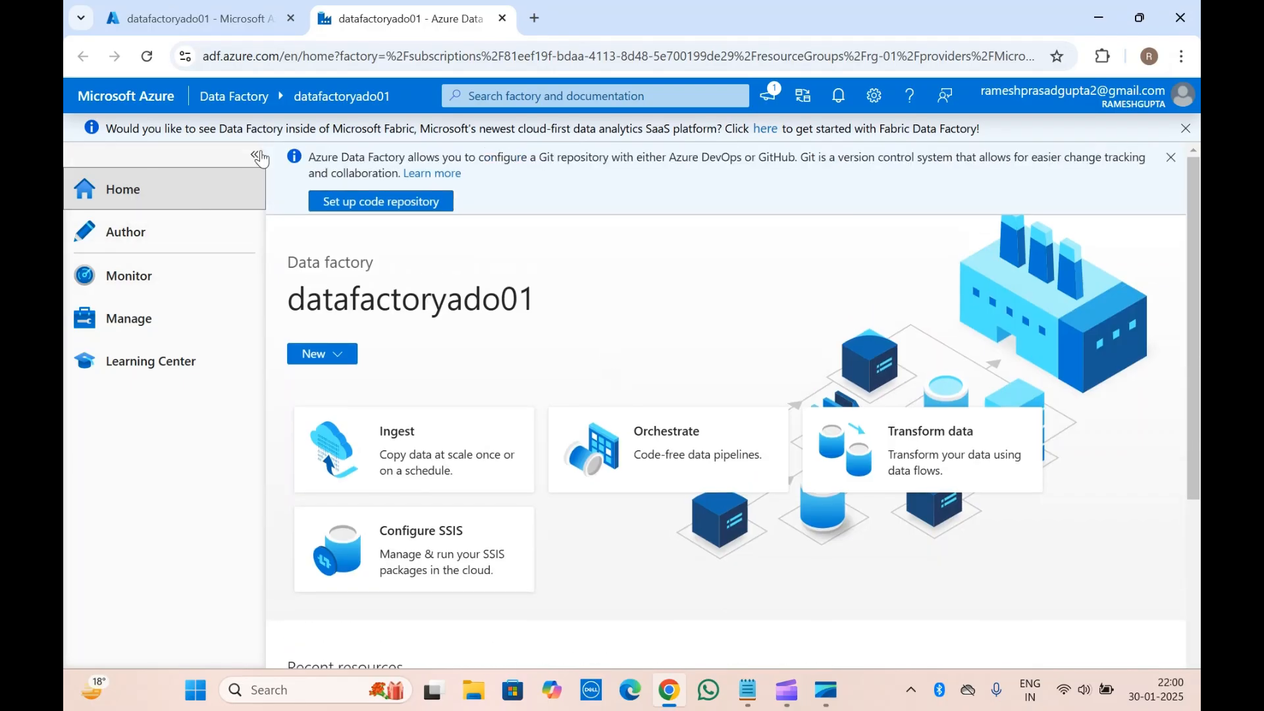
left_click(1185, 127)
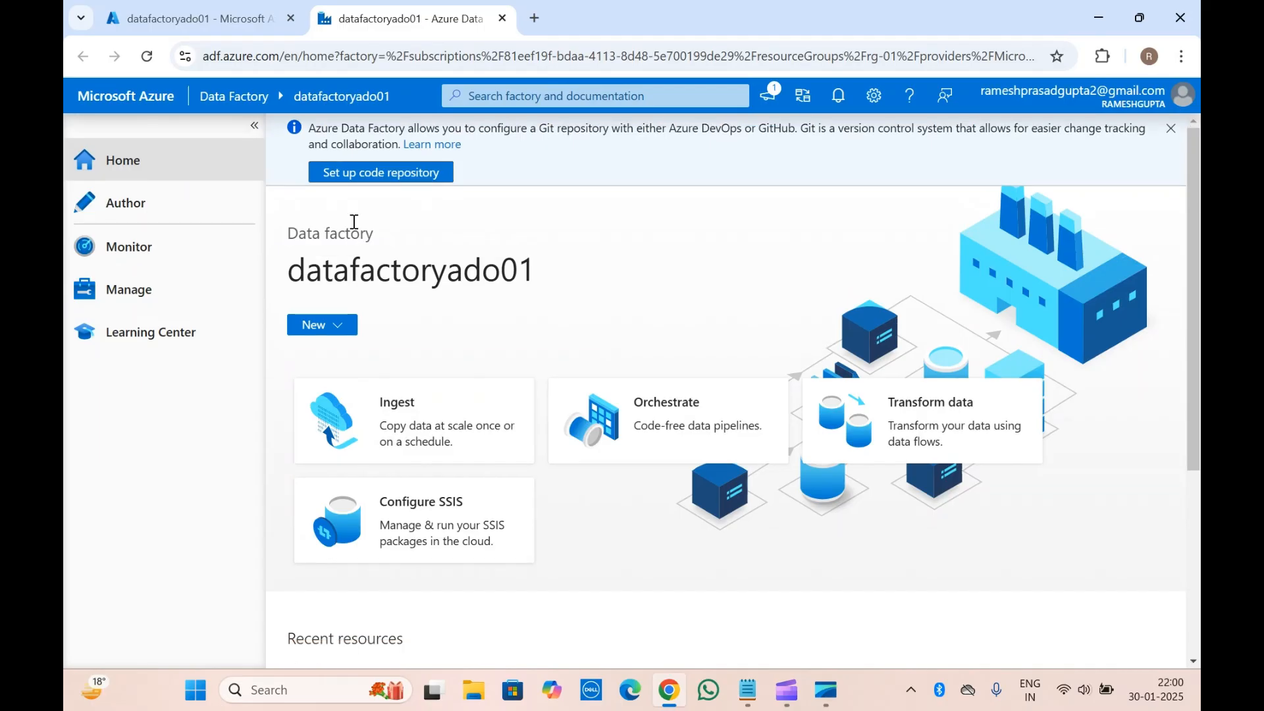
- Go to the authoring workspace and look into the Datasets, Data flows and Power Query groups of the factory resources
left_click(138, 209)
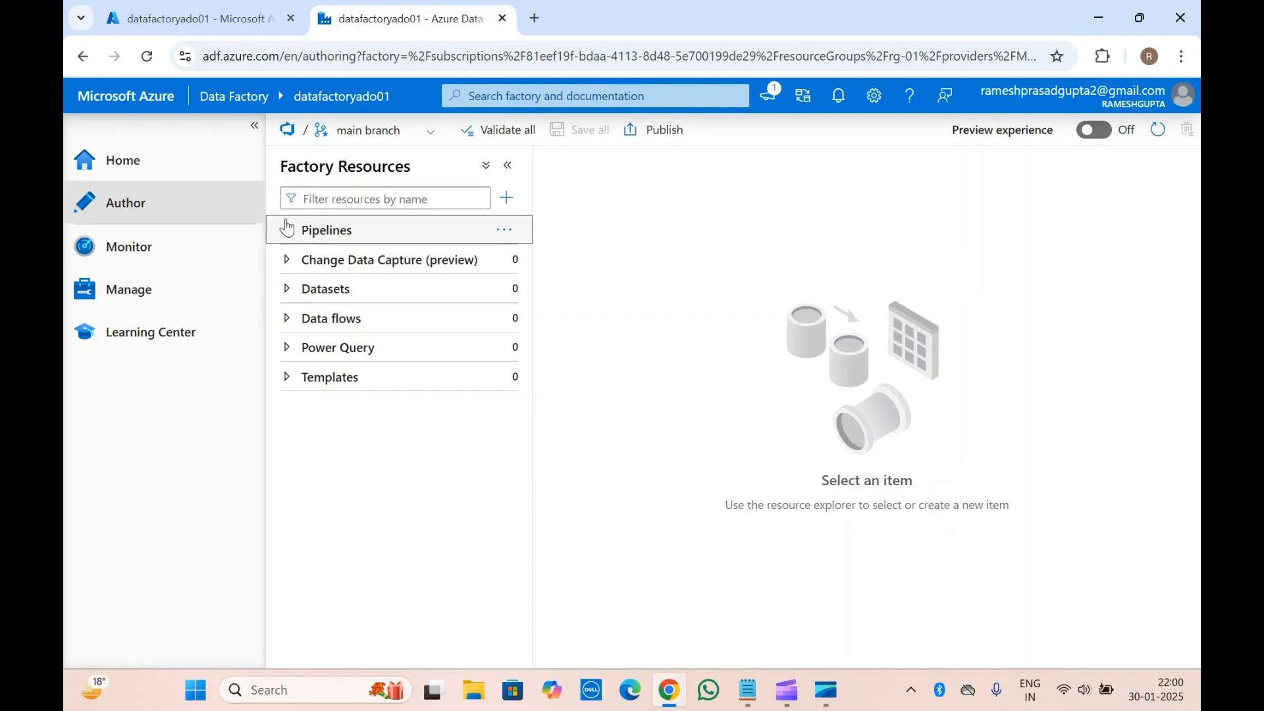
left_click(289, 298)
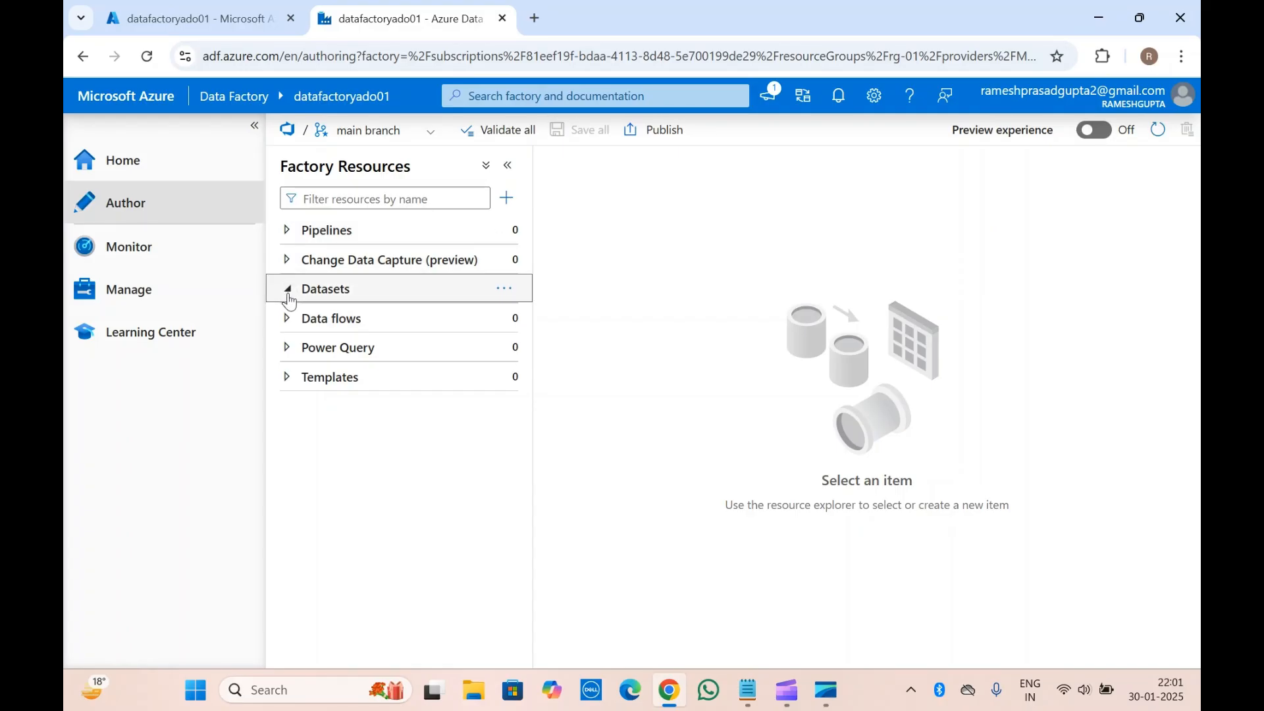
left_click(288, 323)
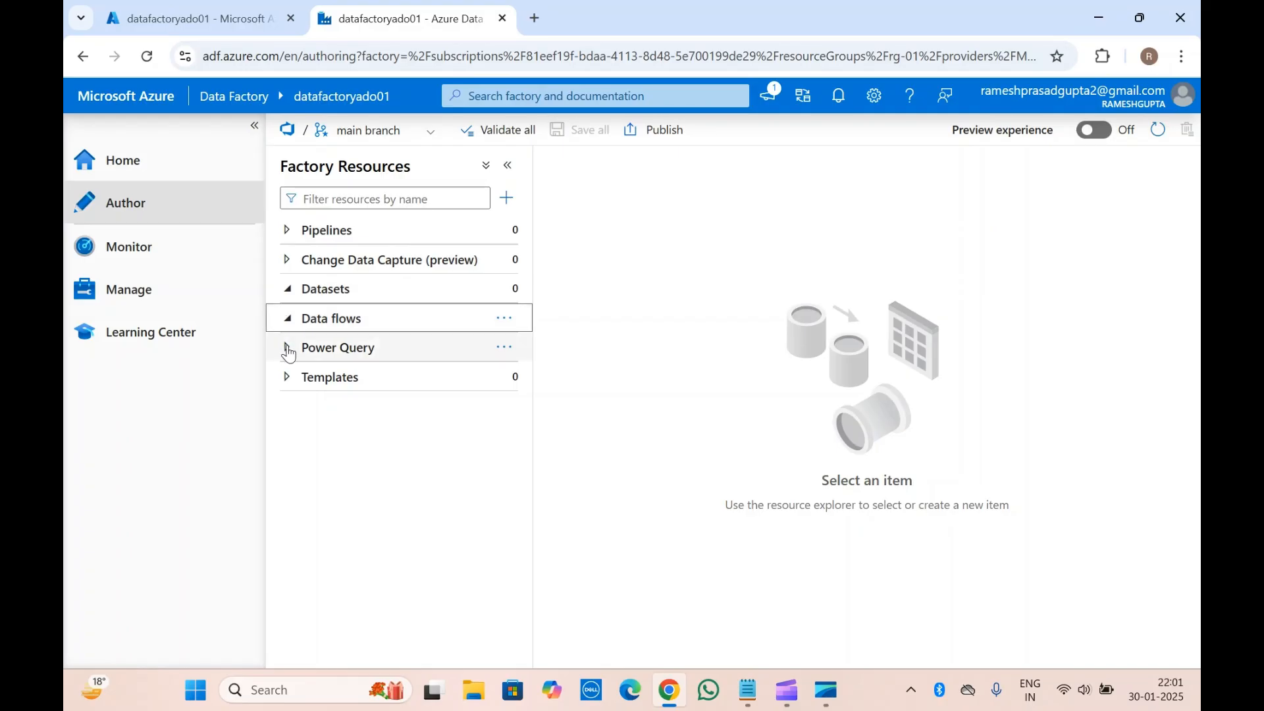
left_click(288, 349)
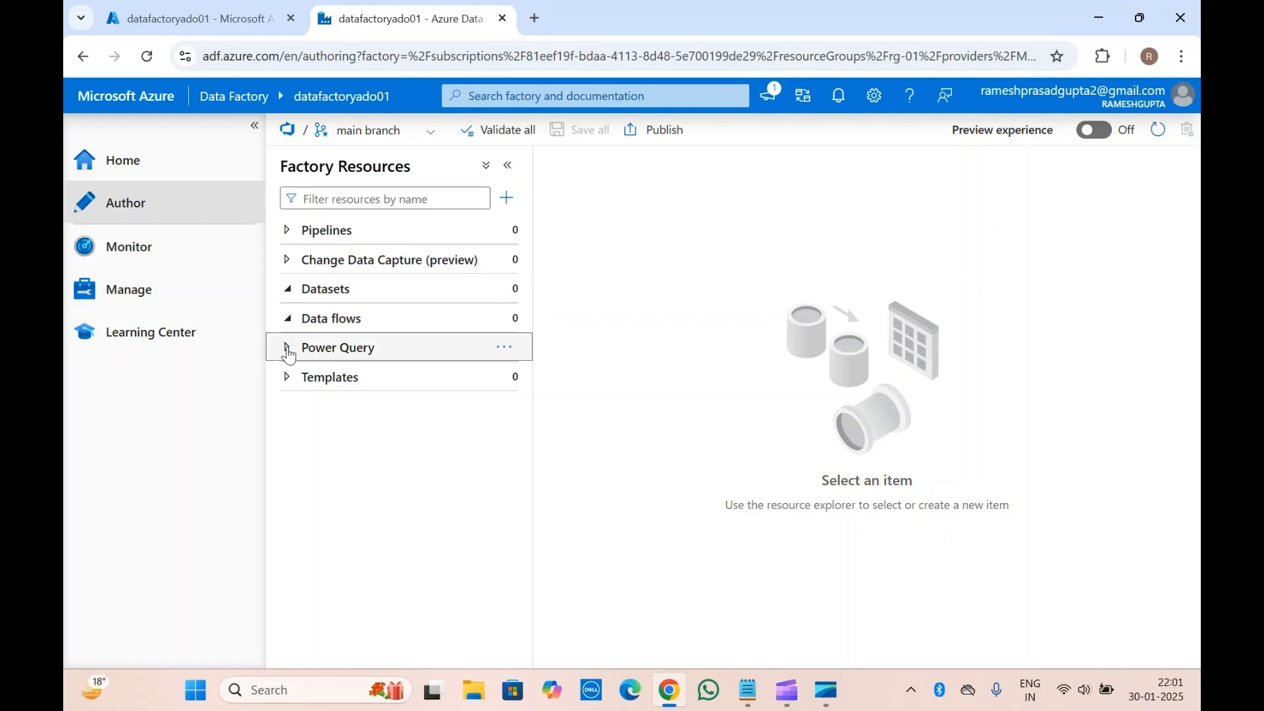
left_click(290, 287)
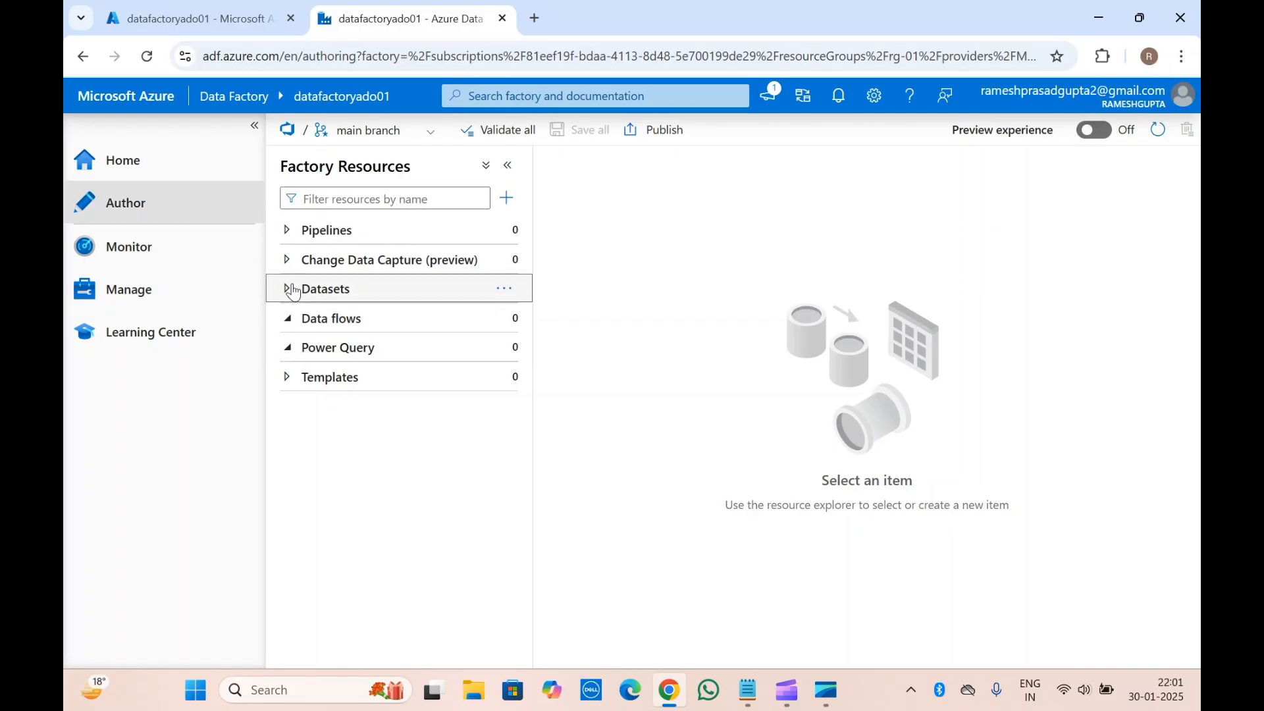
- Look through the repository branches available for authoring and stay on the main branch
left_click(414, 136)
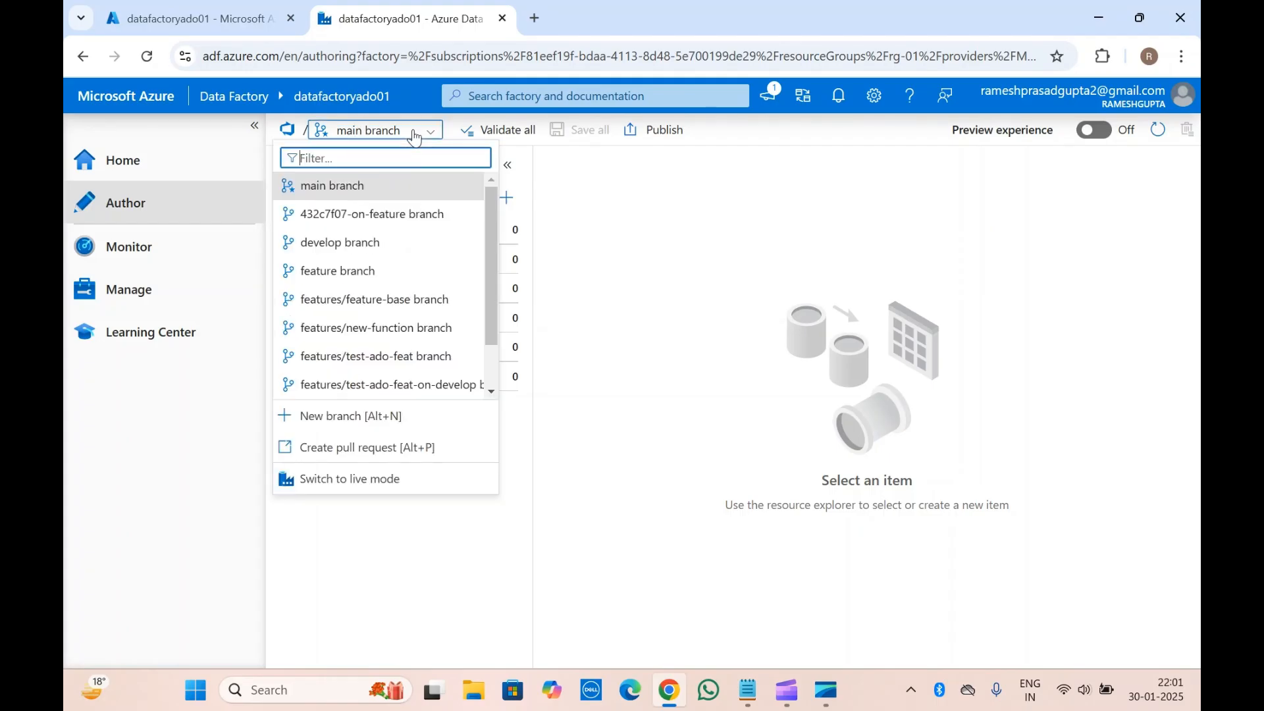
scroll(387, 337, "down", 2)
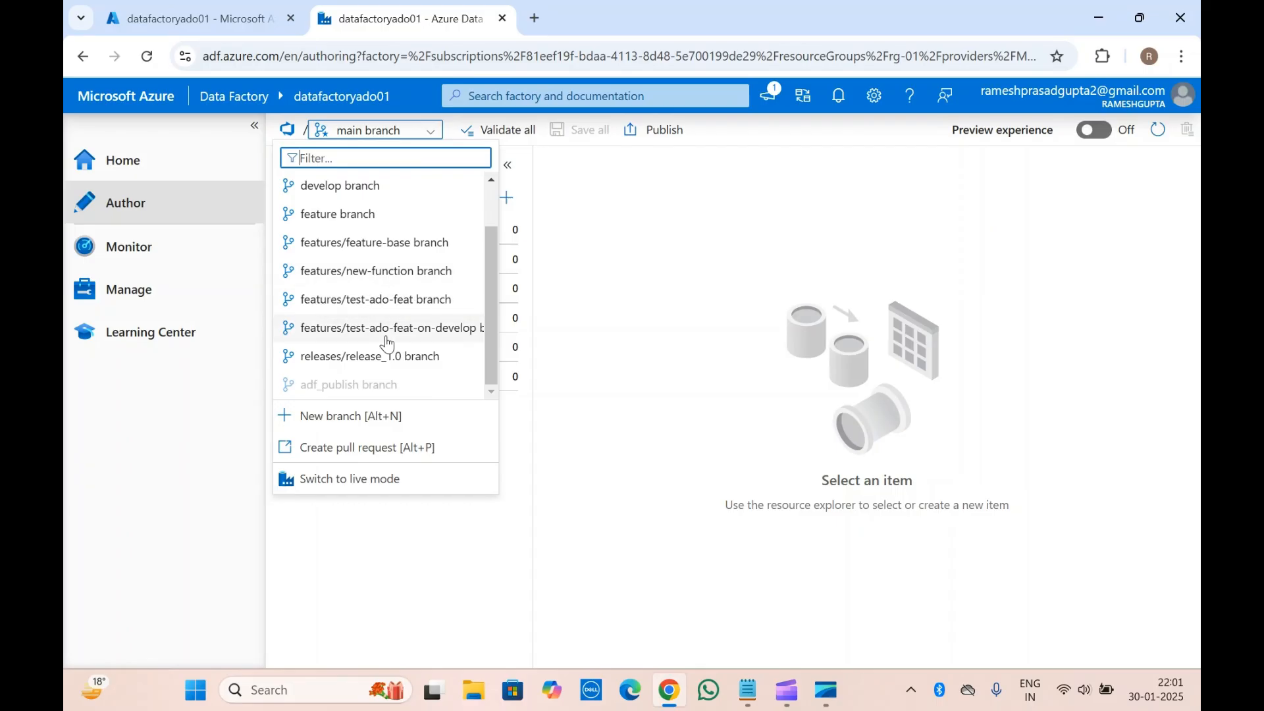
scroll(388, 224, "up", 2)
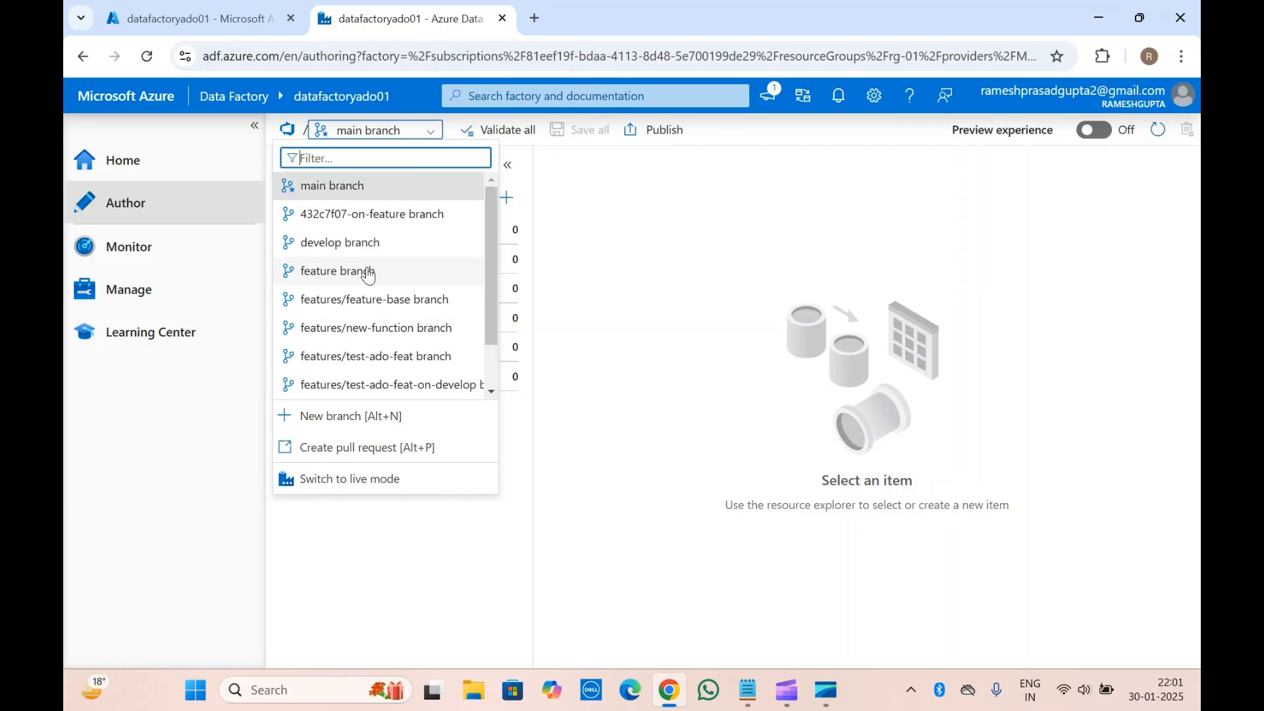
left_click(383, 296)
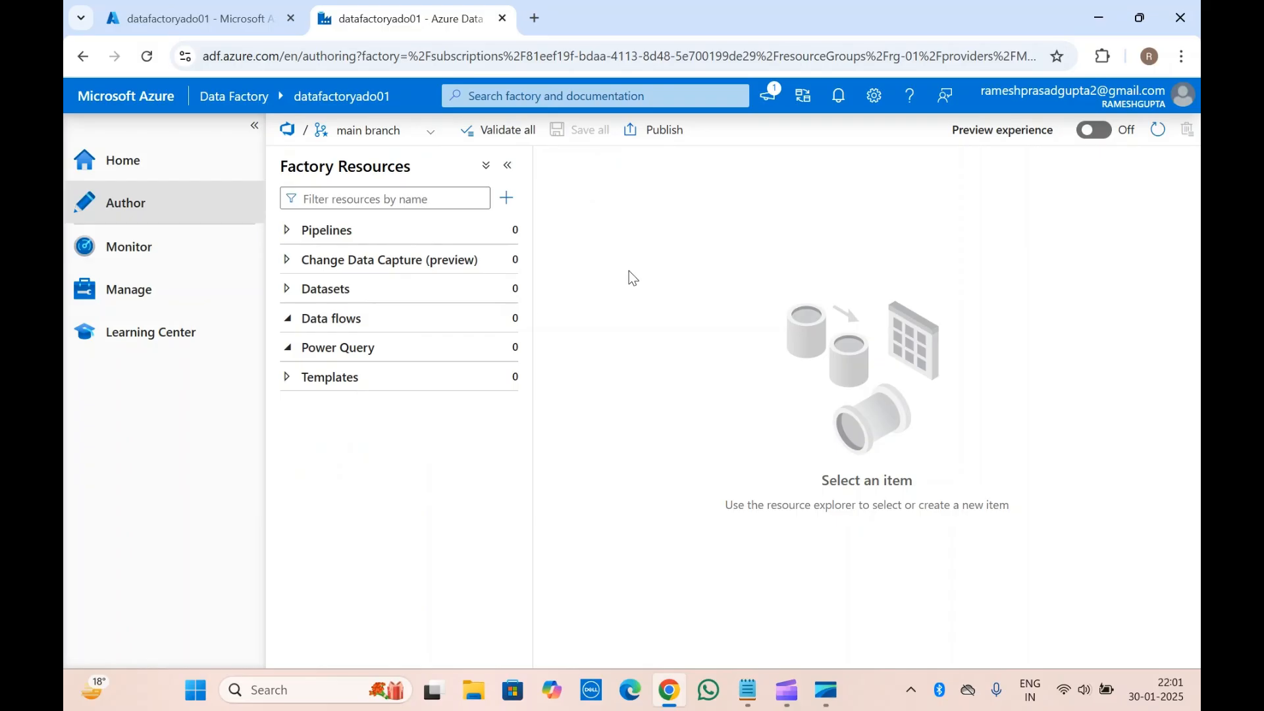
- Expand all the factory resource groups to look them over, and collapse them all again
left_click(289, 320)
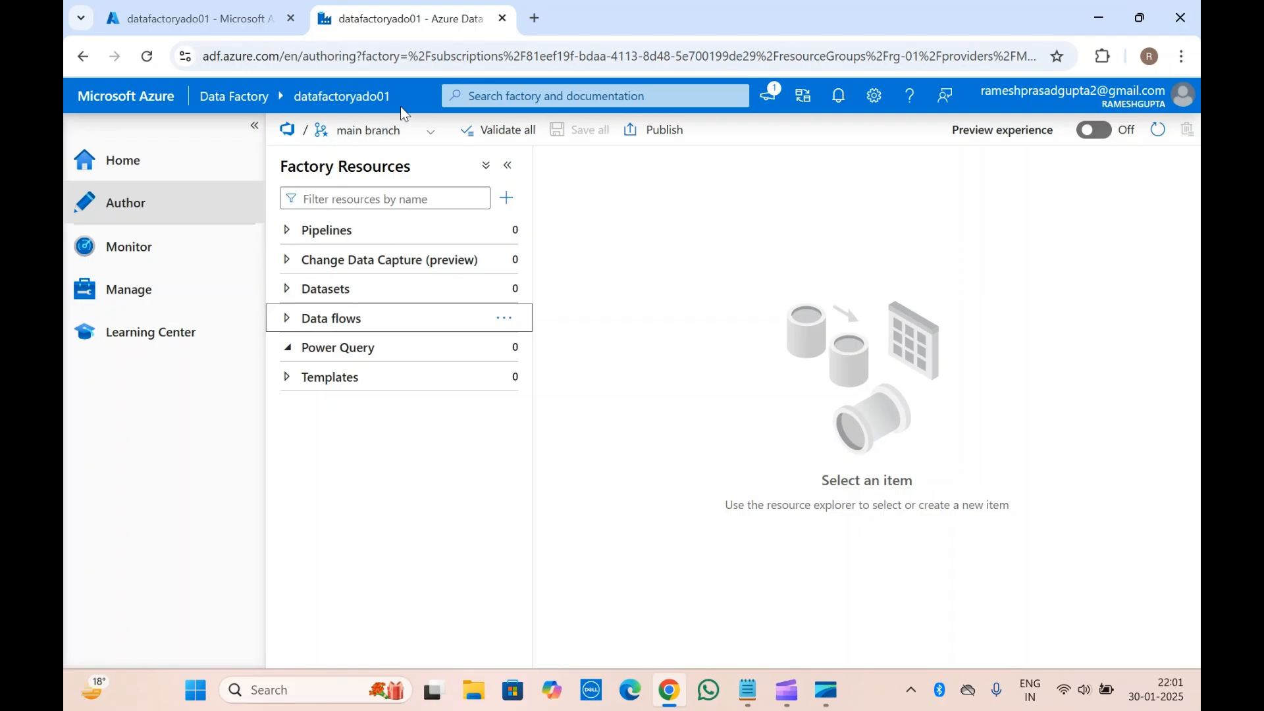
triple_click(335, 164)
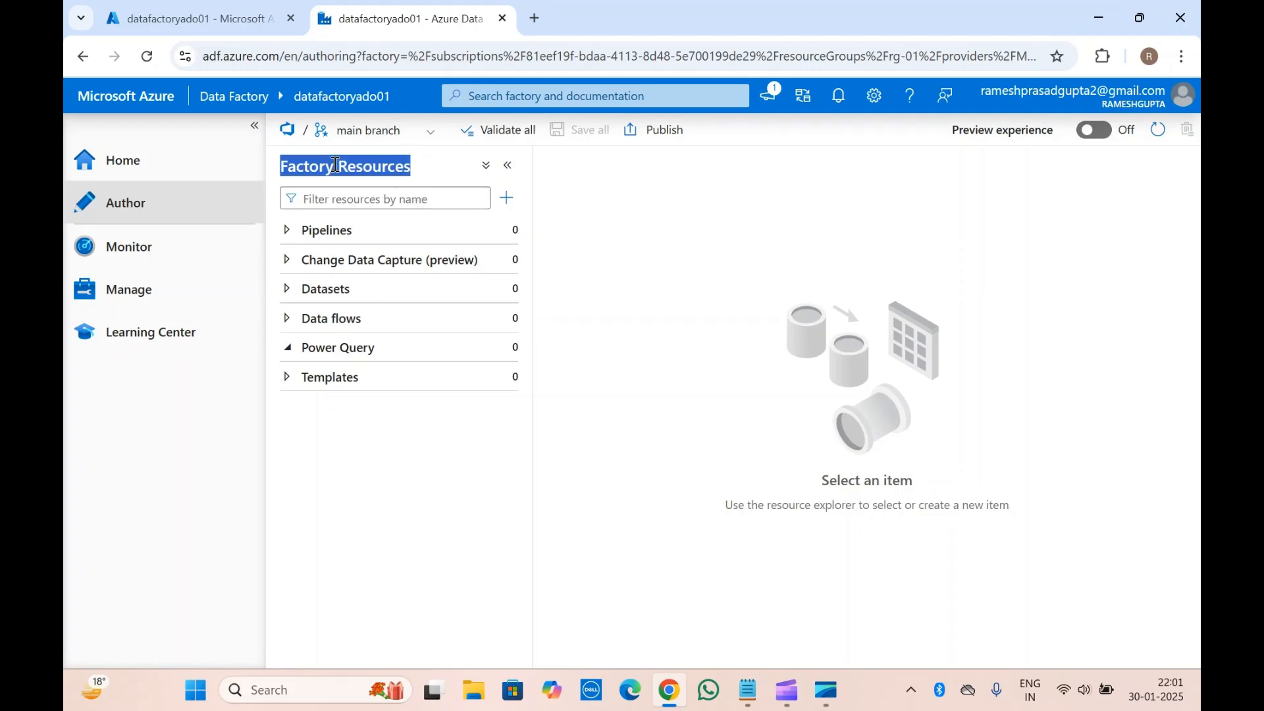
left_click(336, 164)
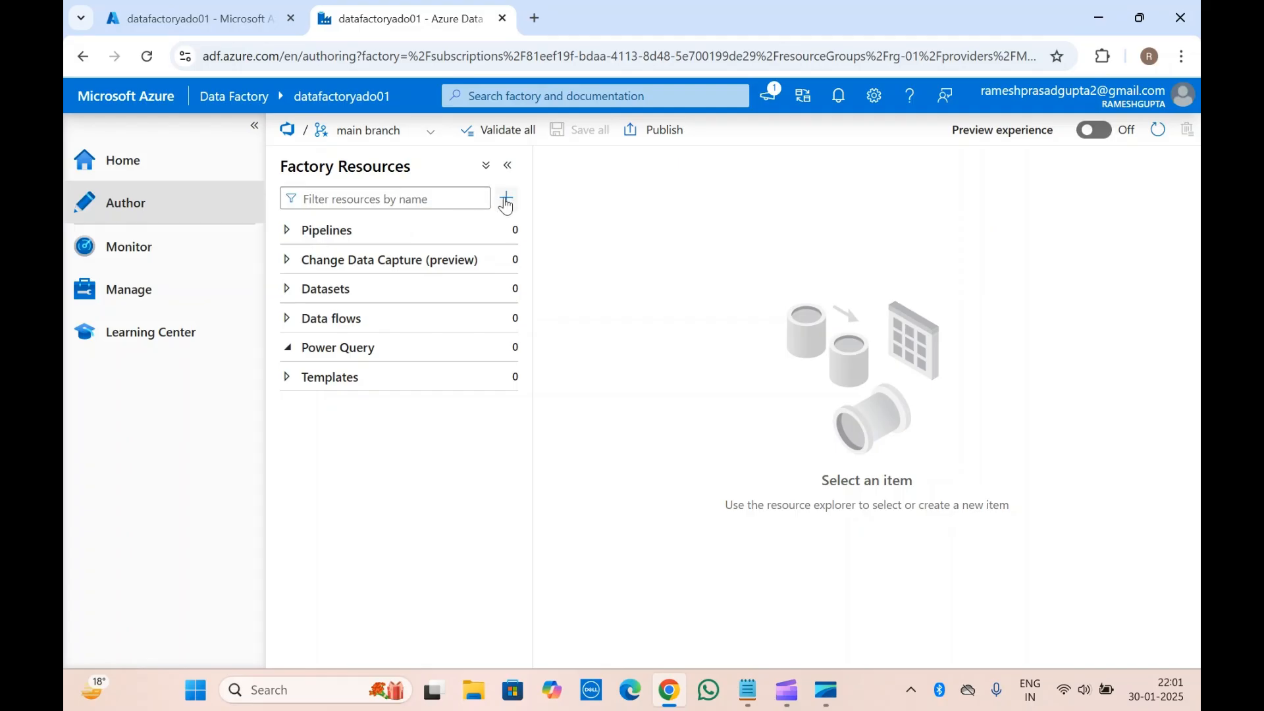
left_click(484, 167)
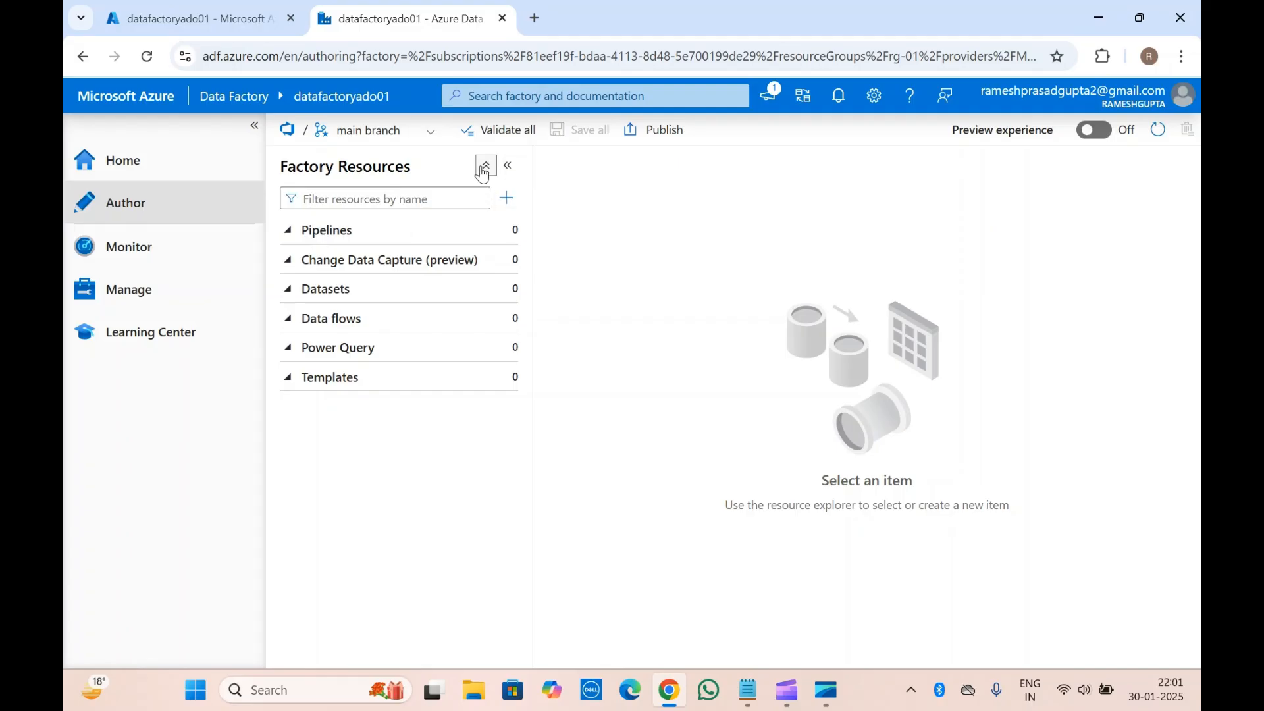
left_click(485, 167)
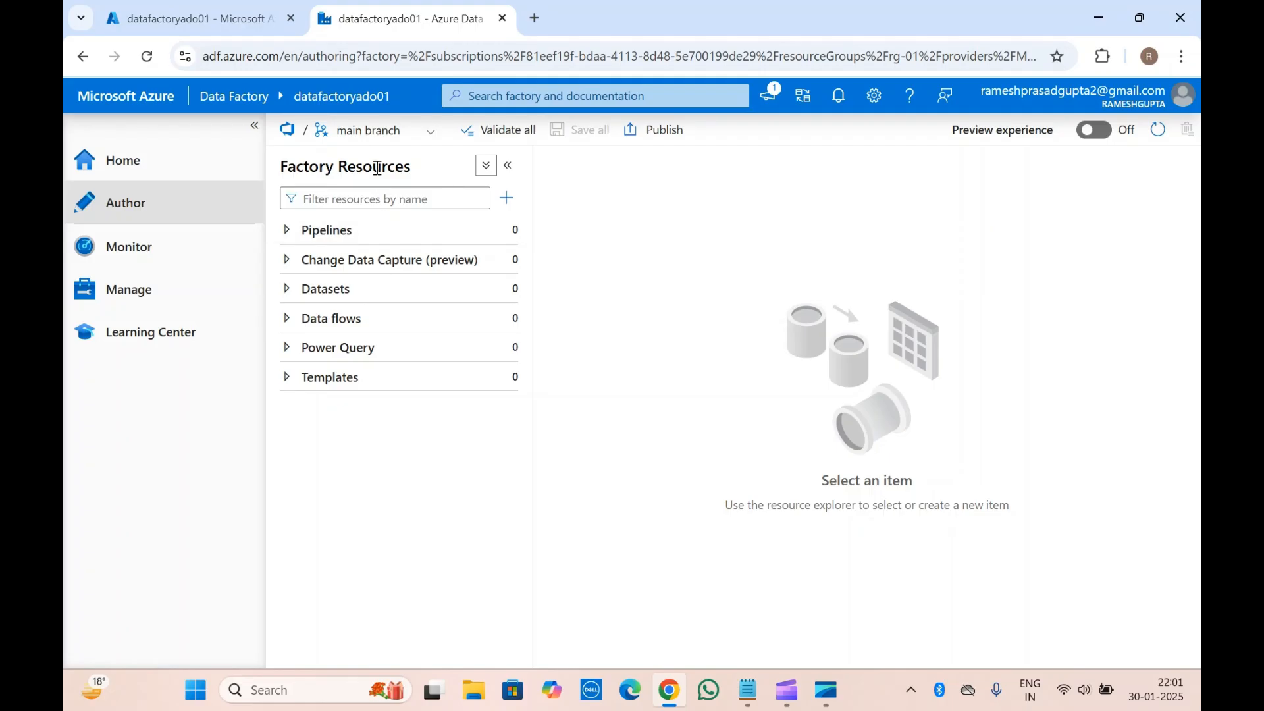
- Add a new blank pipeline to the factory resources
left_click(506, 200)
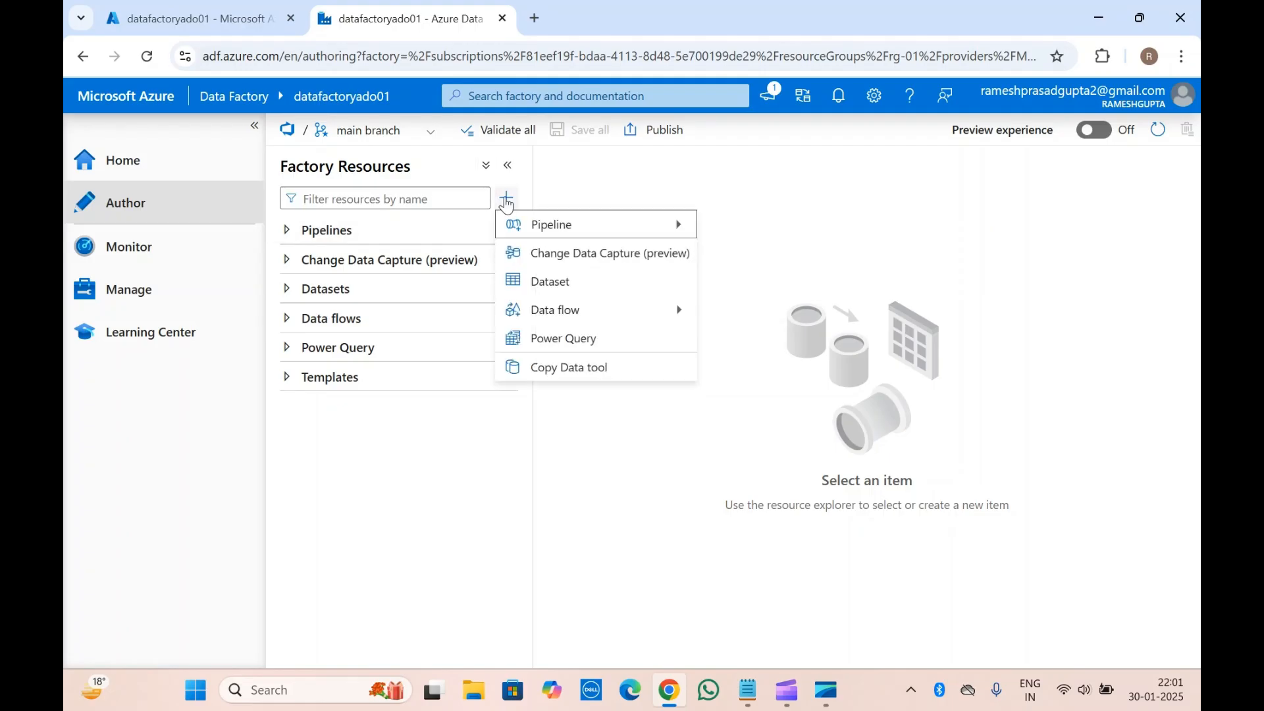
mouse_move(570, 224)
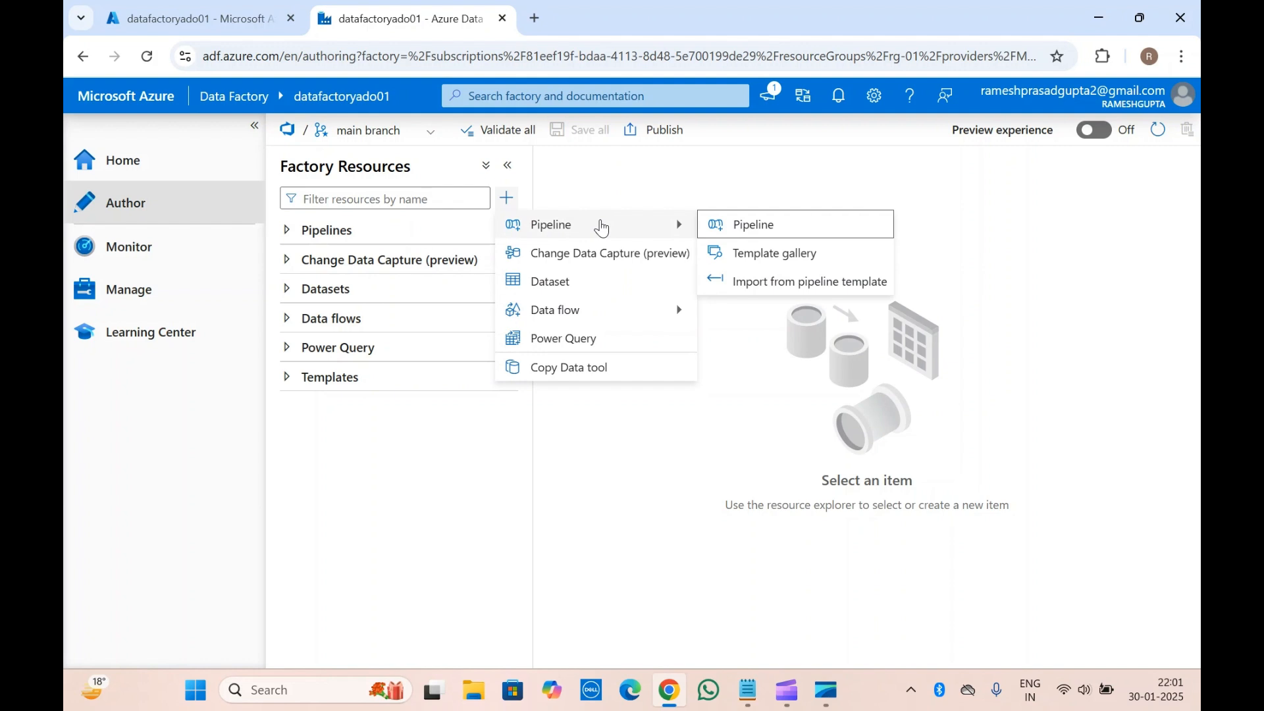
left_click(741, 227)
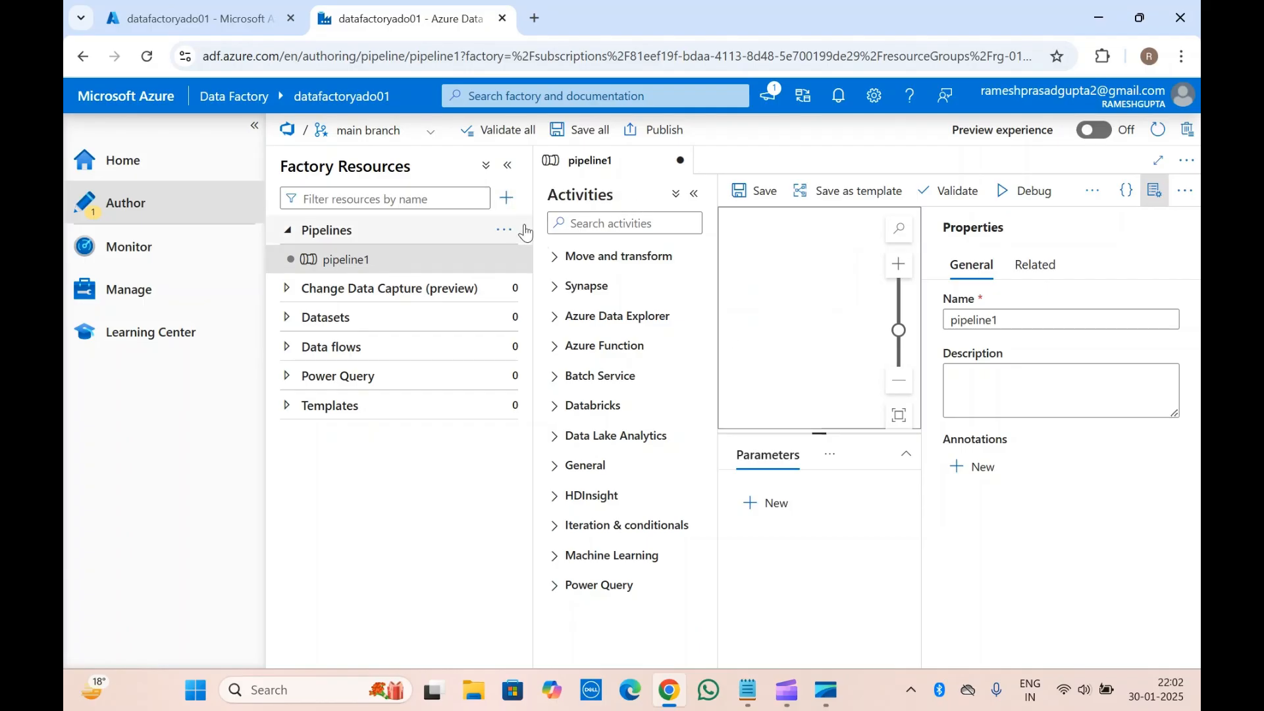
- Look through the resource types that can be added to the factory, and expand the Datasets group
left_click(506, 199)
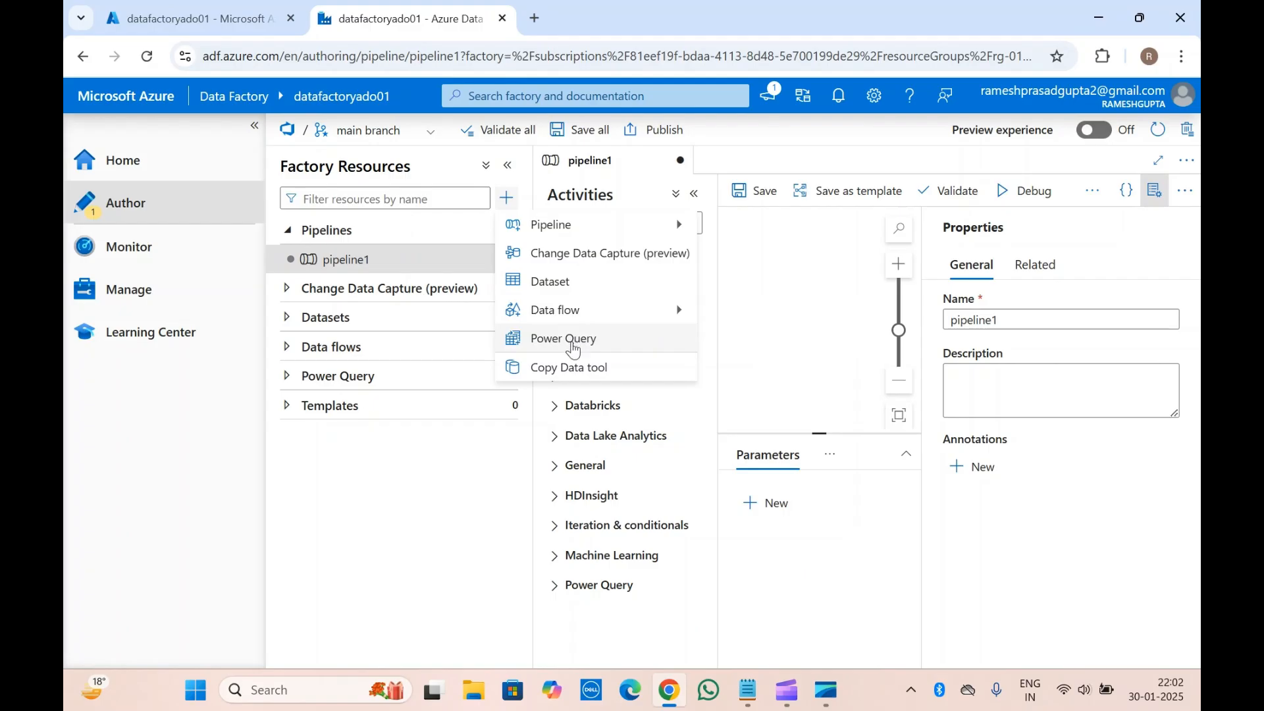
mouse_move(600, 231)
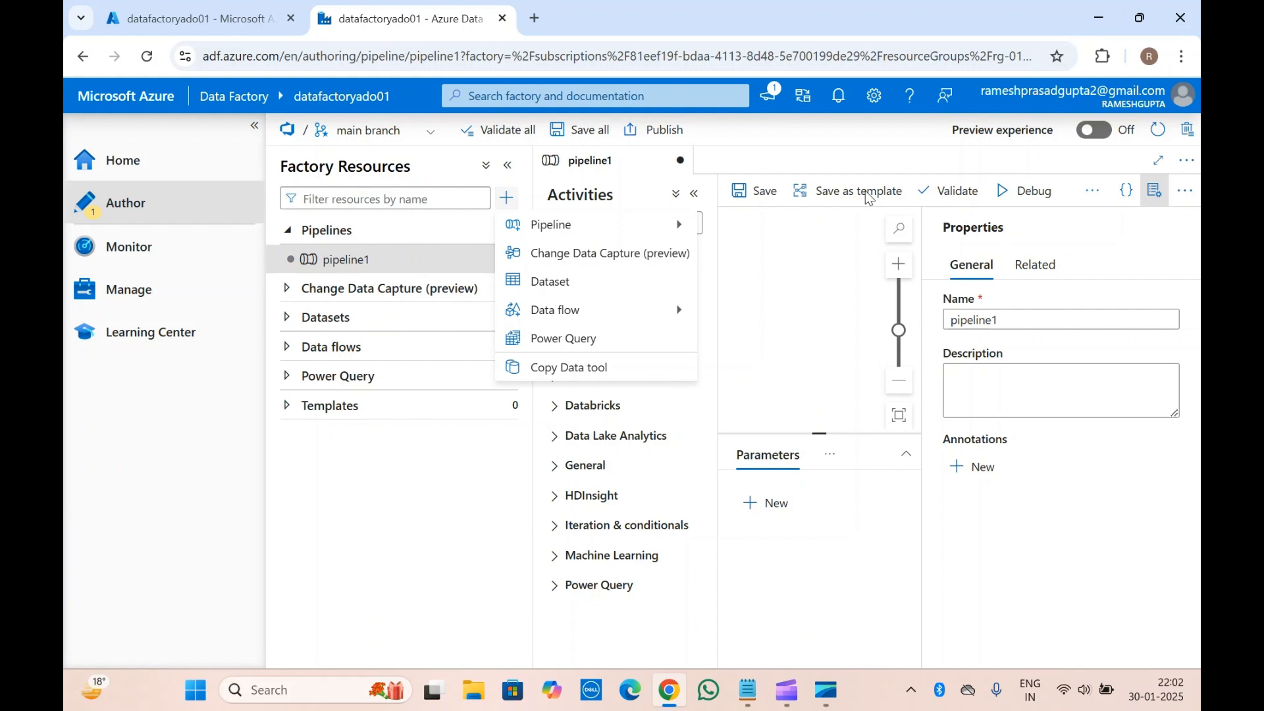
left_click(1187, 193)
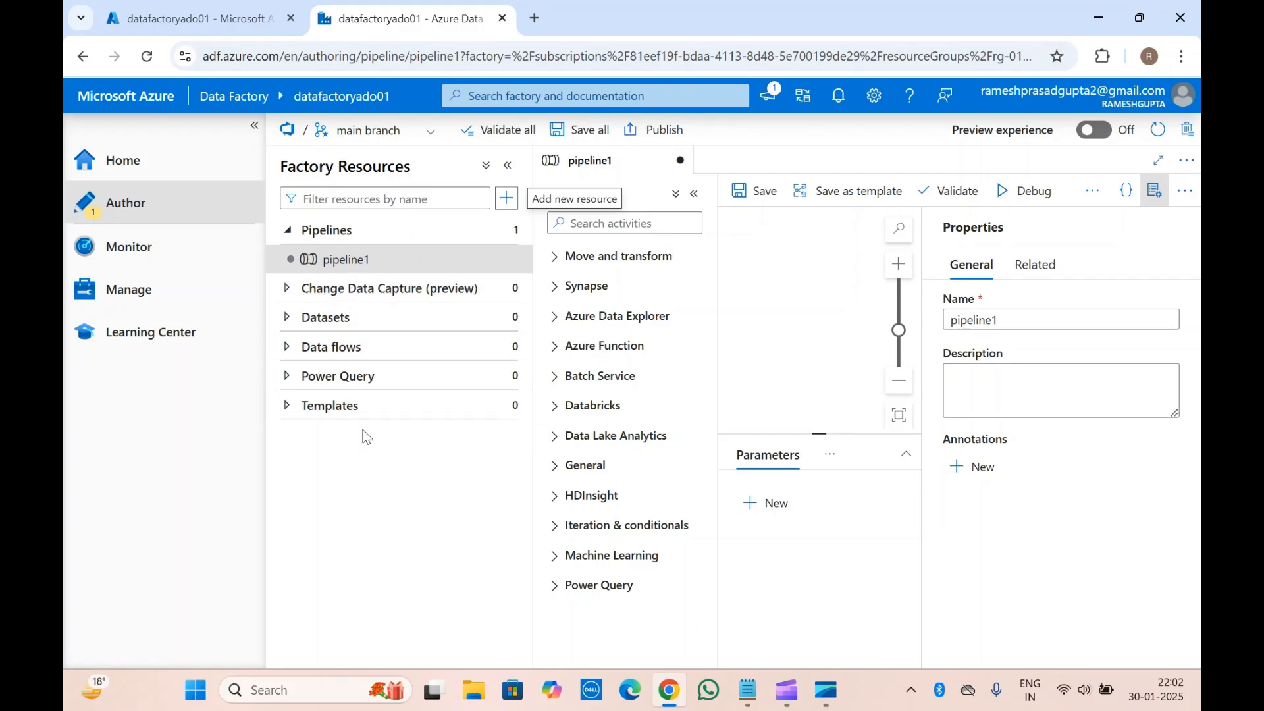
left_click(290, 317)
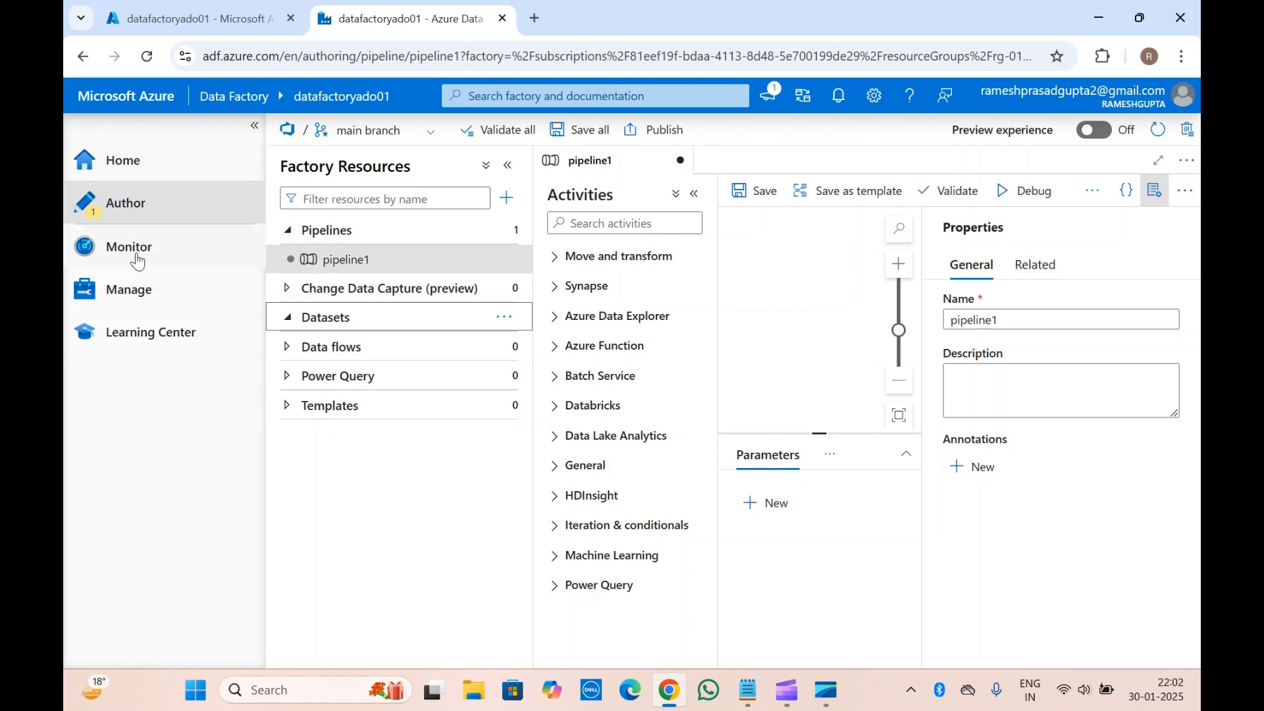
- Go to the monitoring area and look through its trigger runs, integration runtimes, data flow debug sessions, and alerts and metrics
left_click(137, 261)
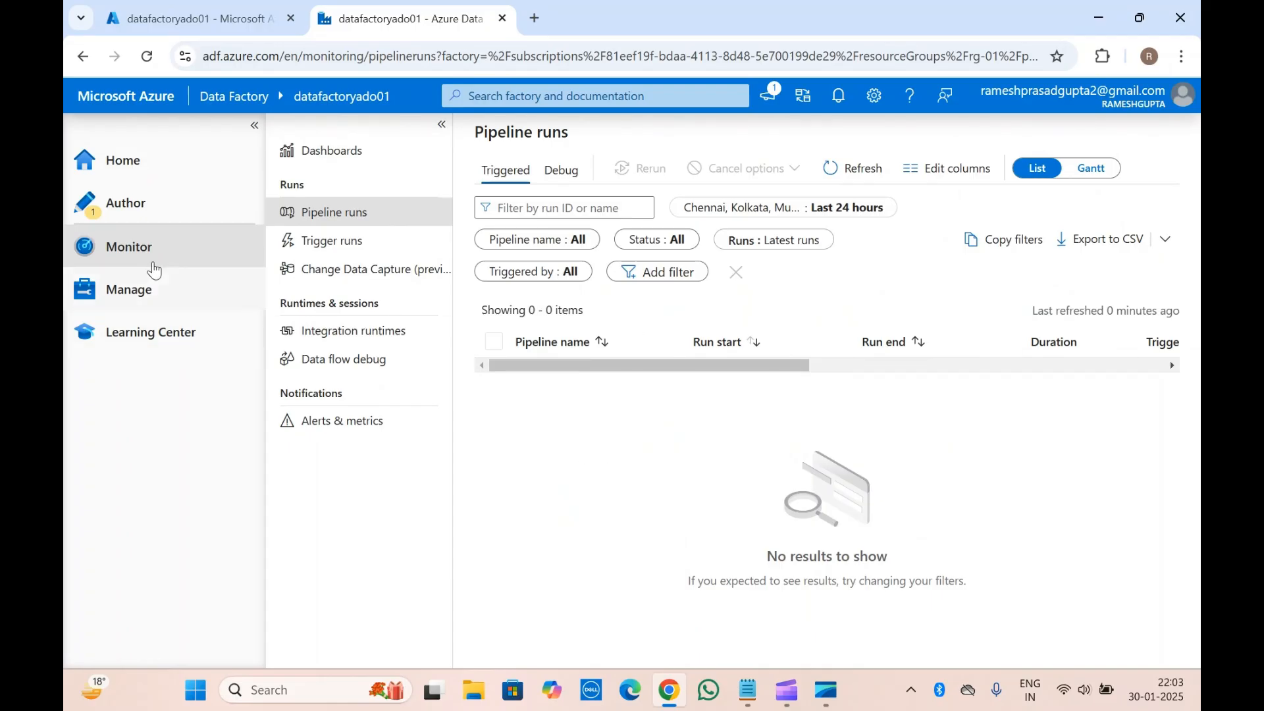
left_click(352, 245)
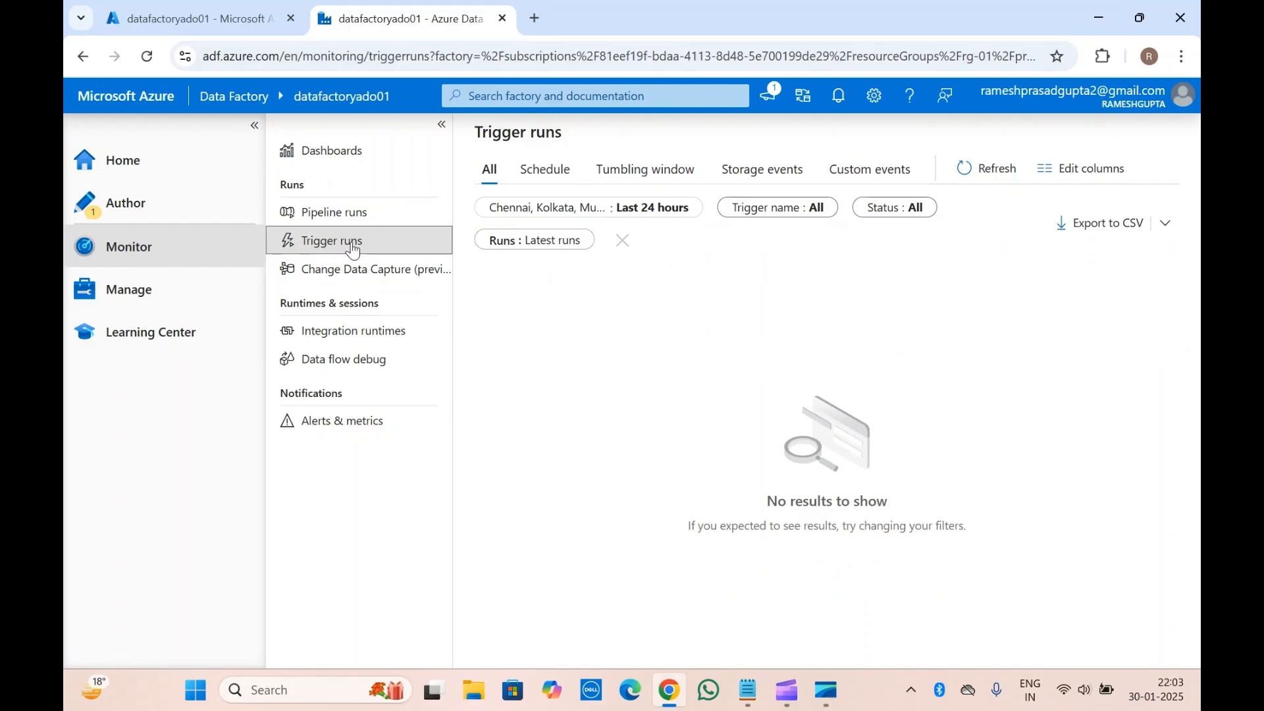
left_click(351, 333)
left_click(349, 362)
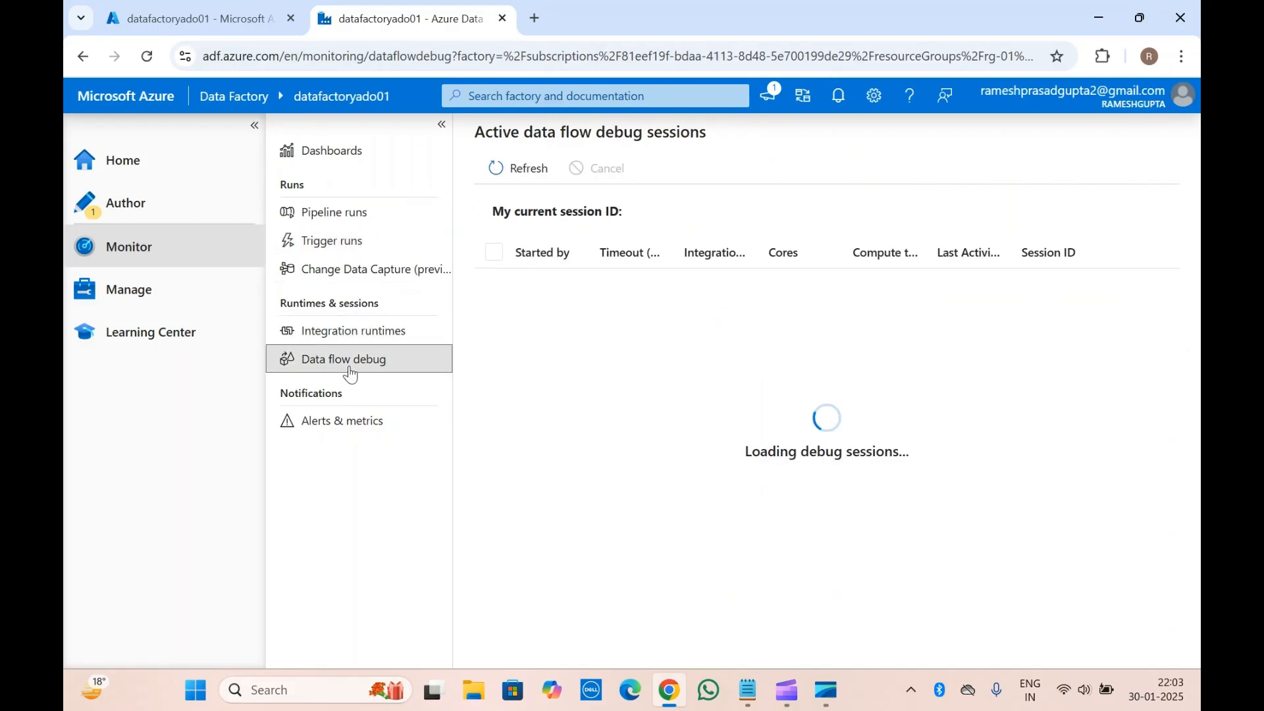
left_click(347, 430)
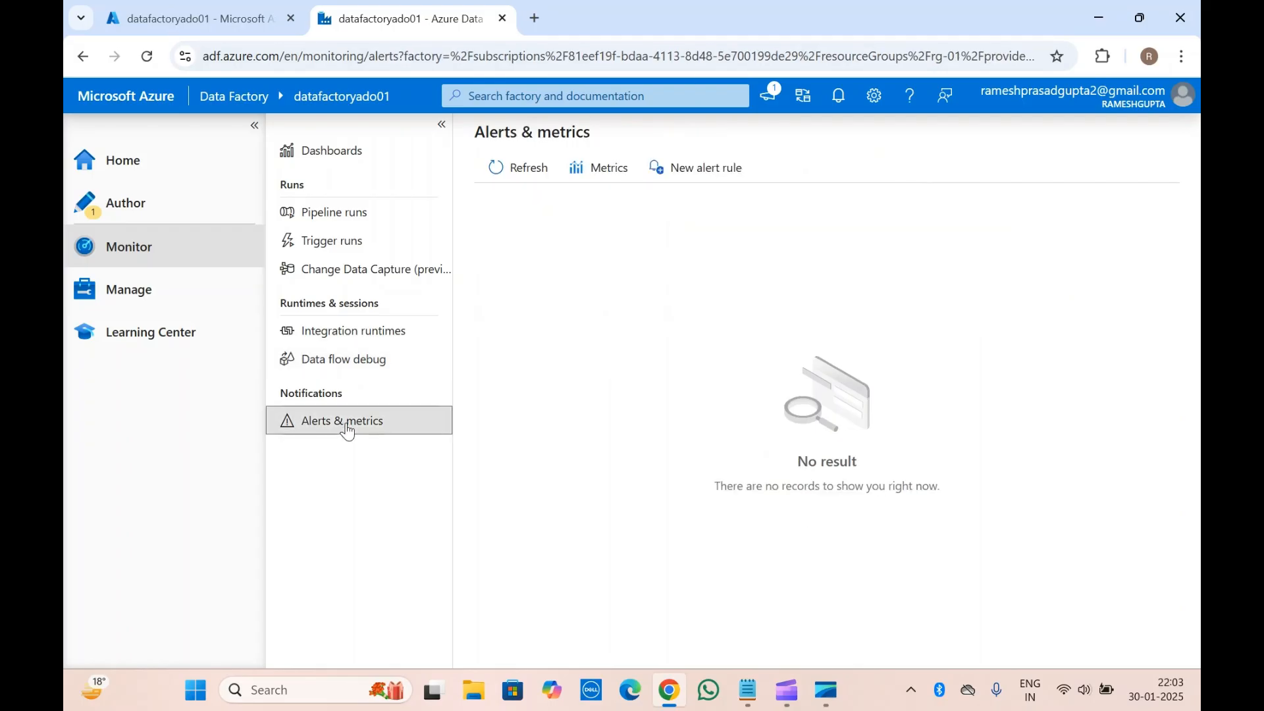
left_click(374, 330)
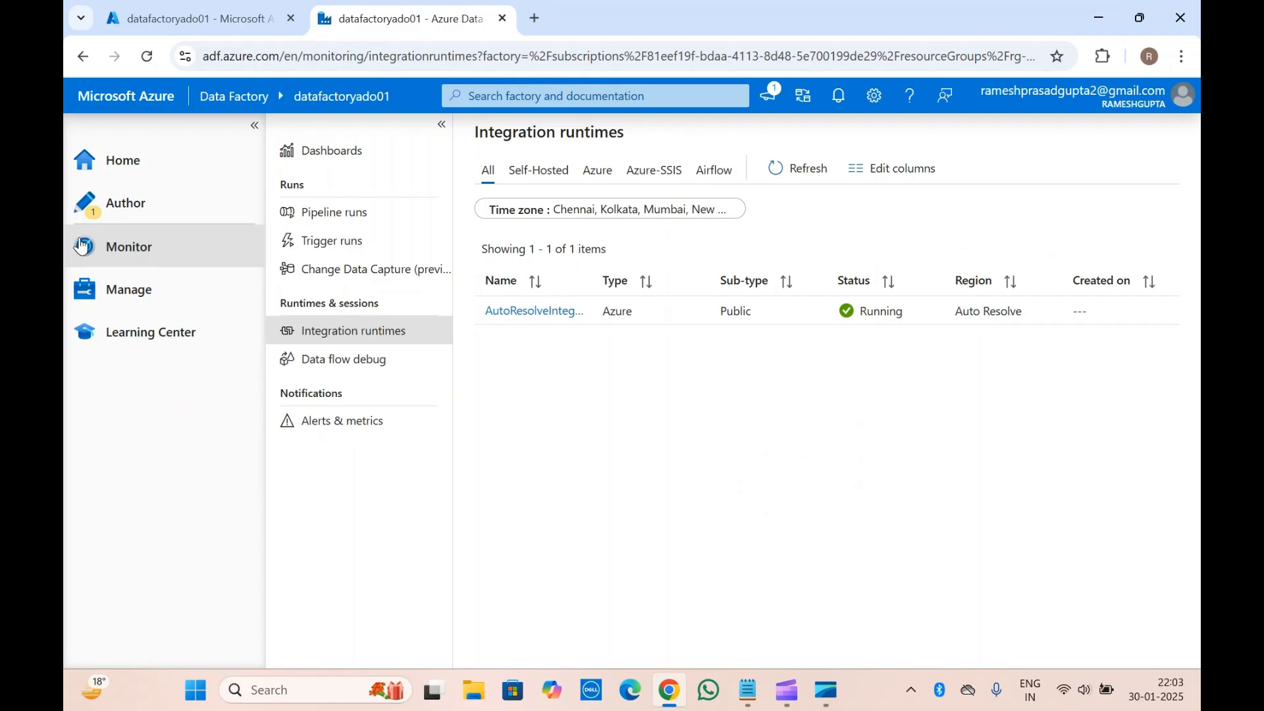
- Go to the management area and review the factory settings, linked services, integration runtimes and Microsoft Purview pages
left_click(166, 310)
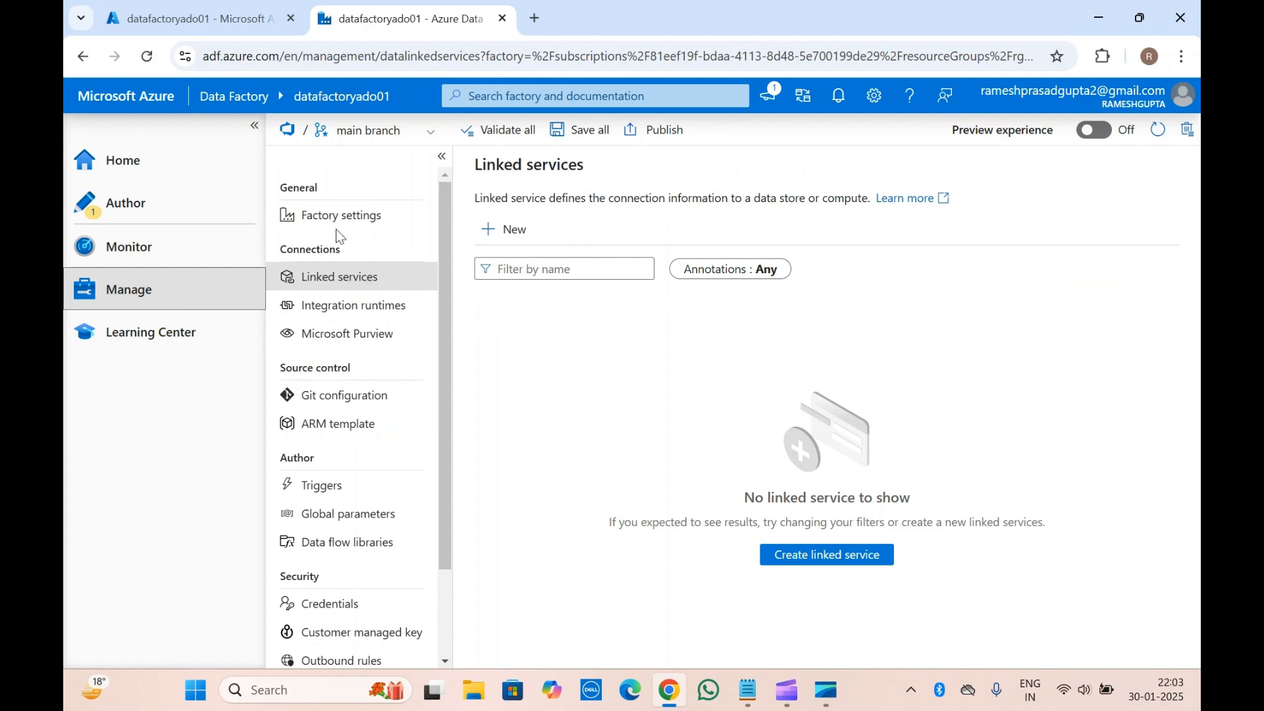
left_click(362, 223)
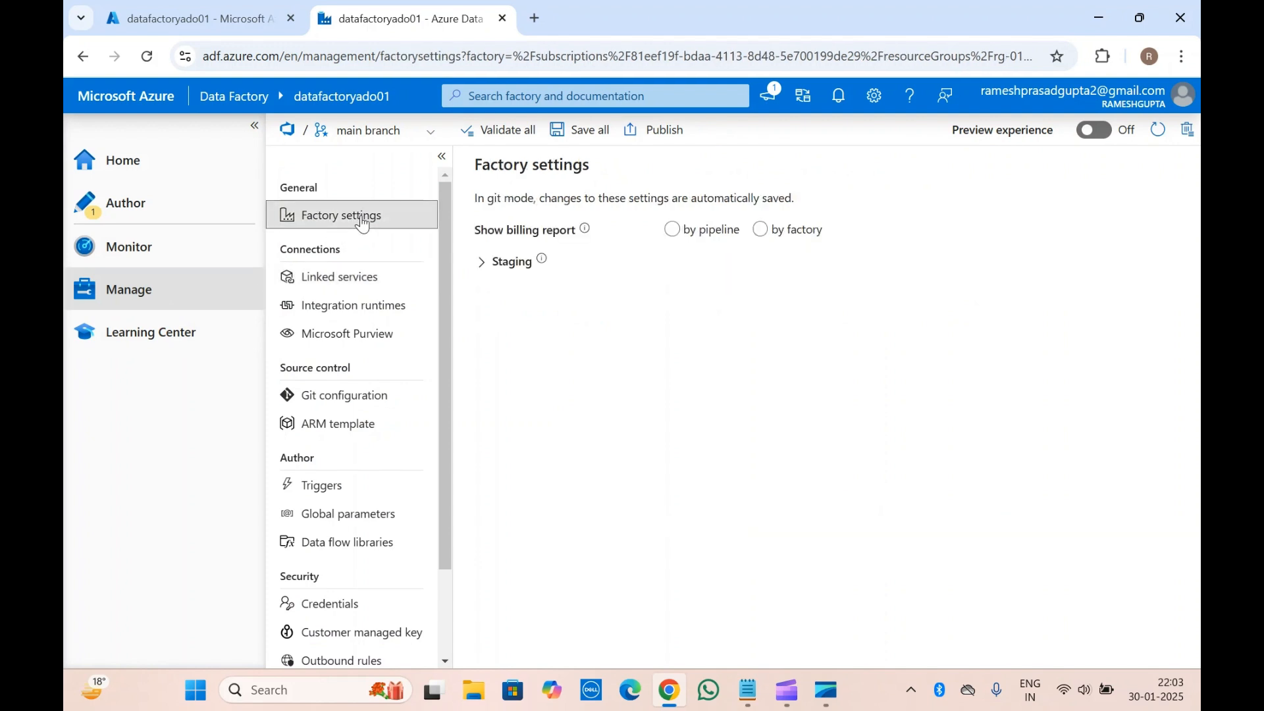
left_click(349, 275)
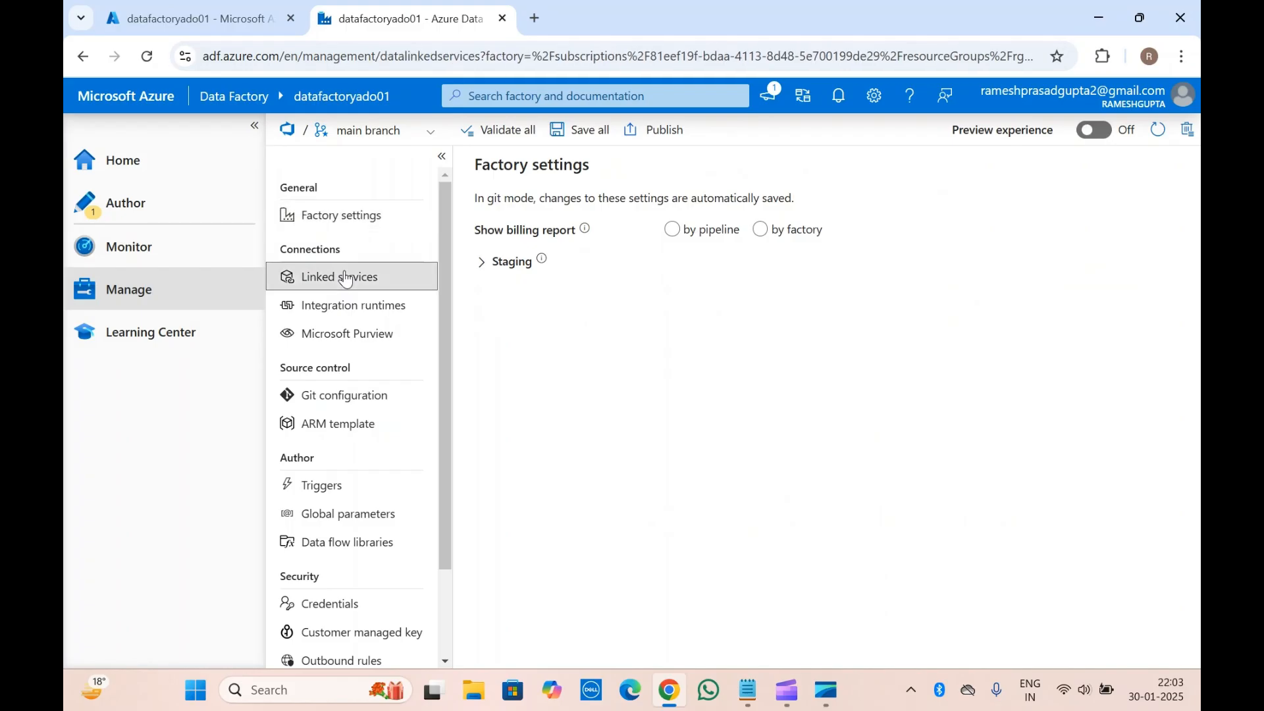
left_click(654, 403)
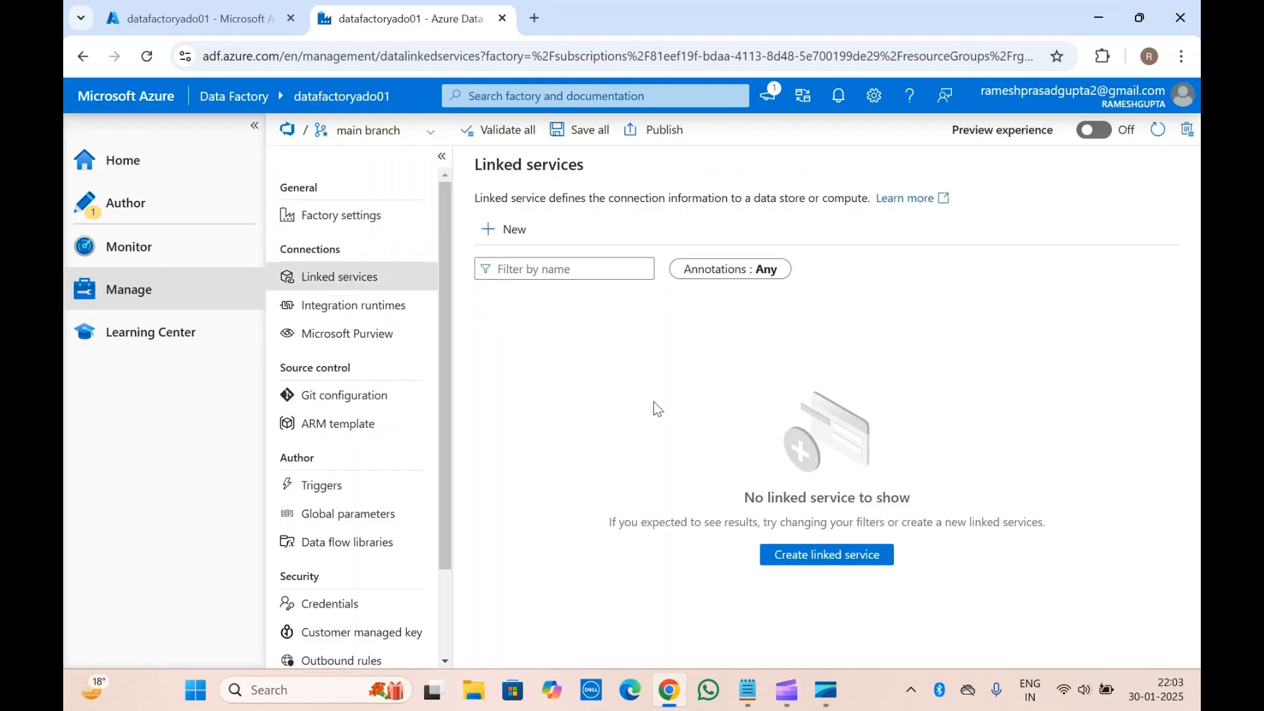
left_click(373, 306)
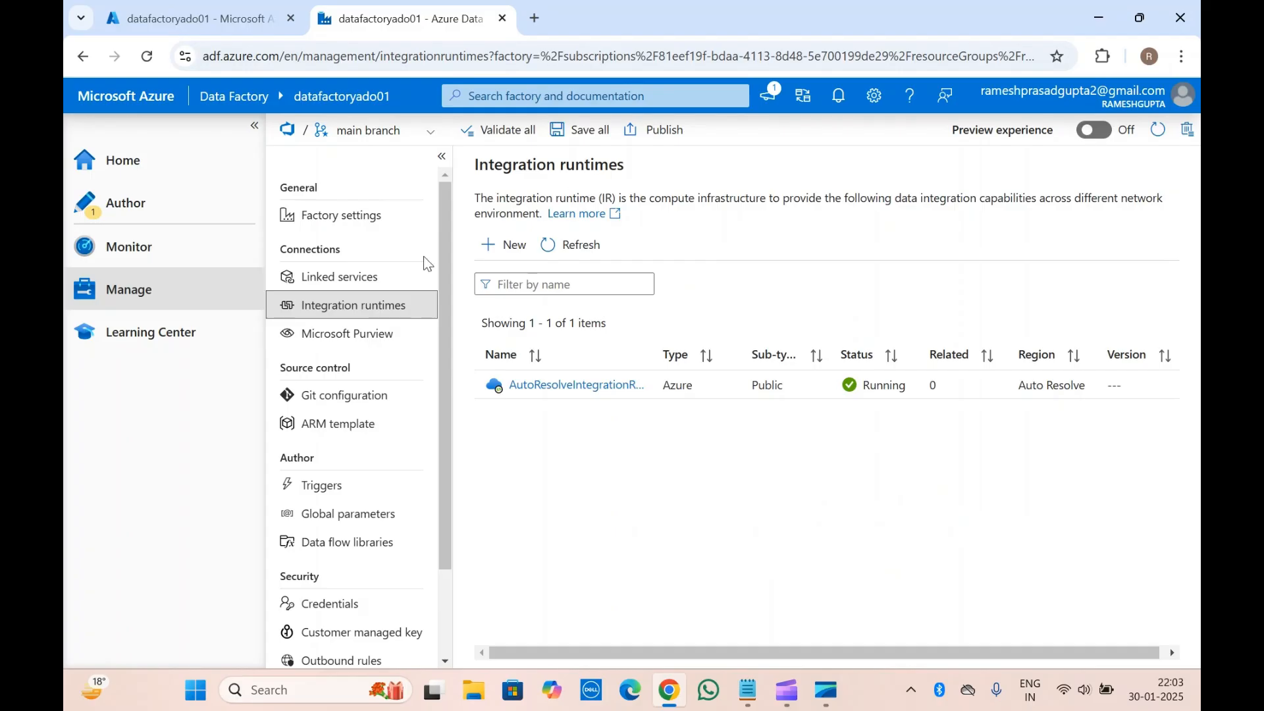
scroll(424, 256, "down", 1)
left_click(369, 318)
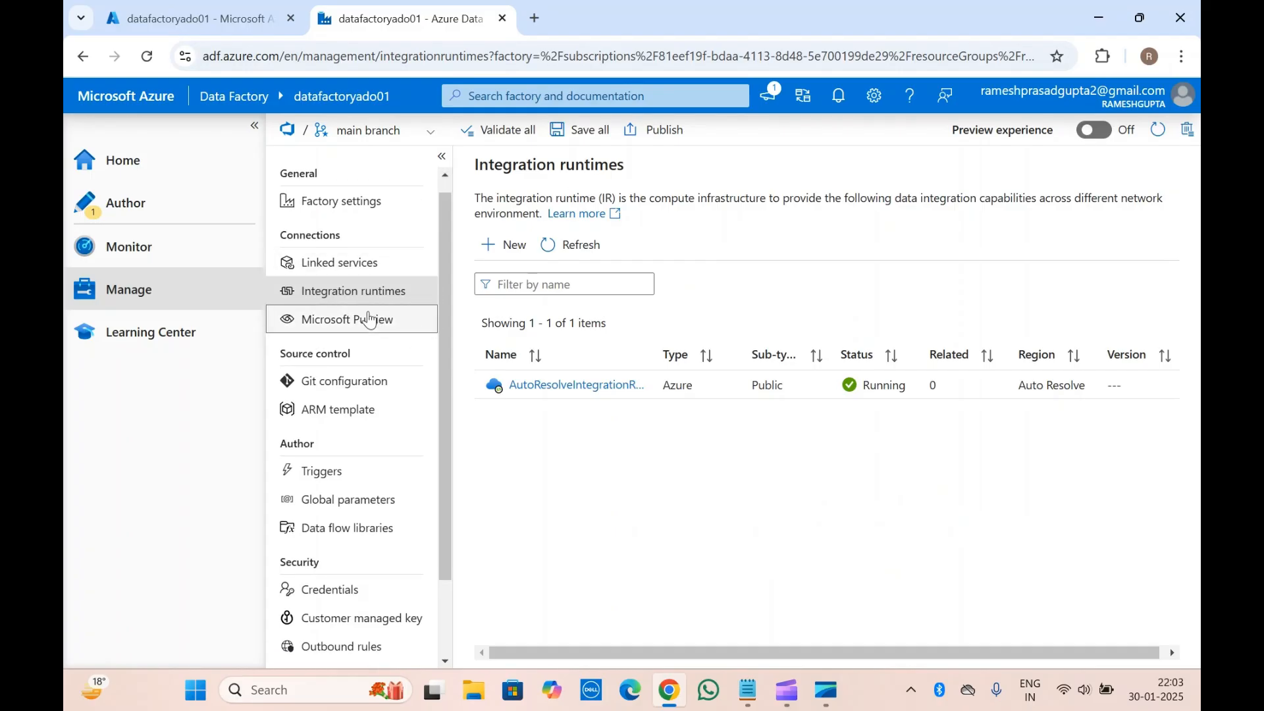
scroll(368, 319, "down", 3)
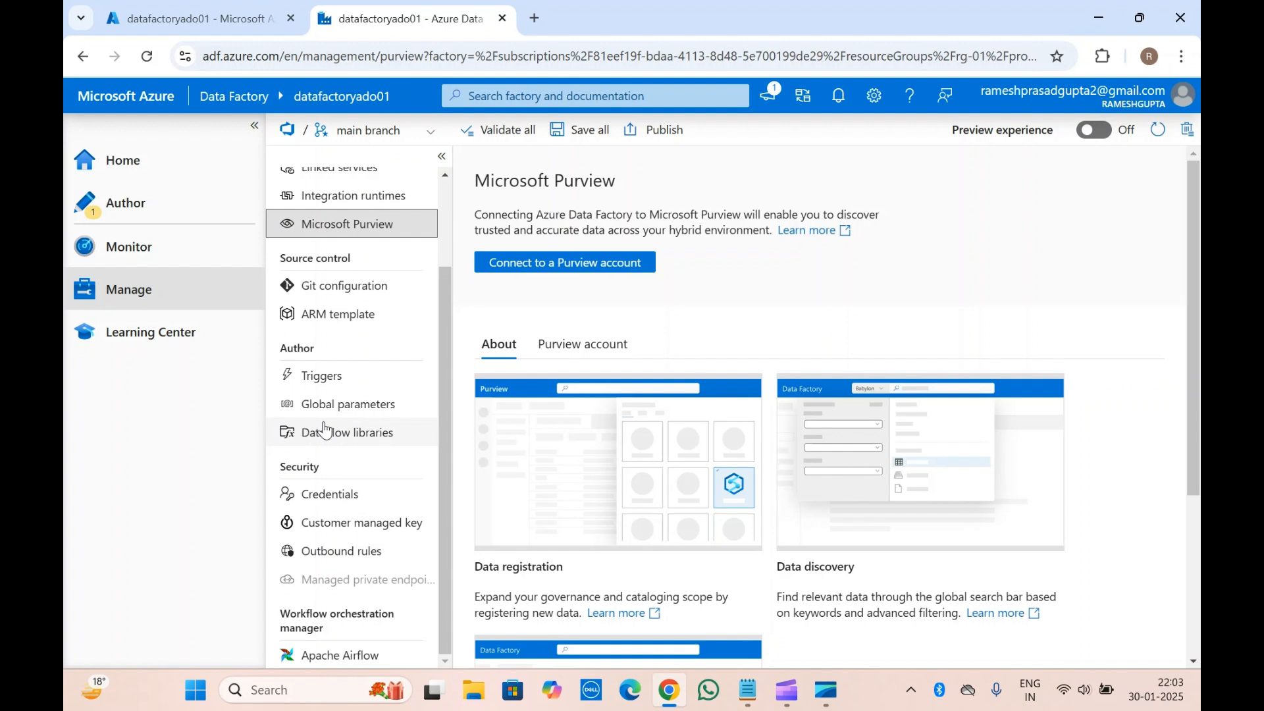
- Examine the Git configuration of the factory, from the repository type to the publish and custom comment settings
left_click(341, 294)
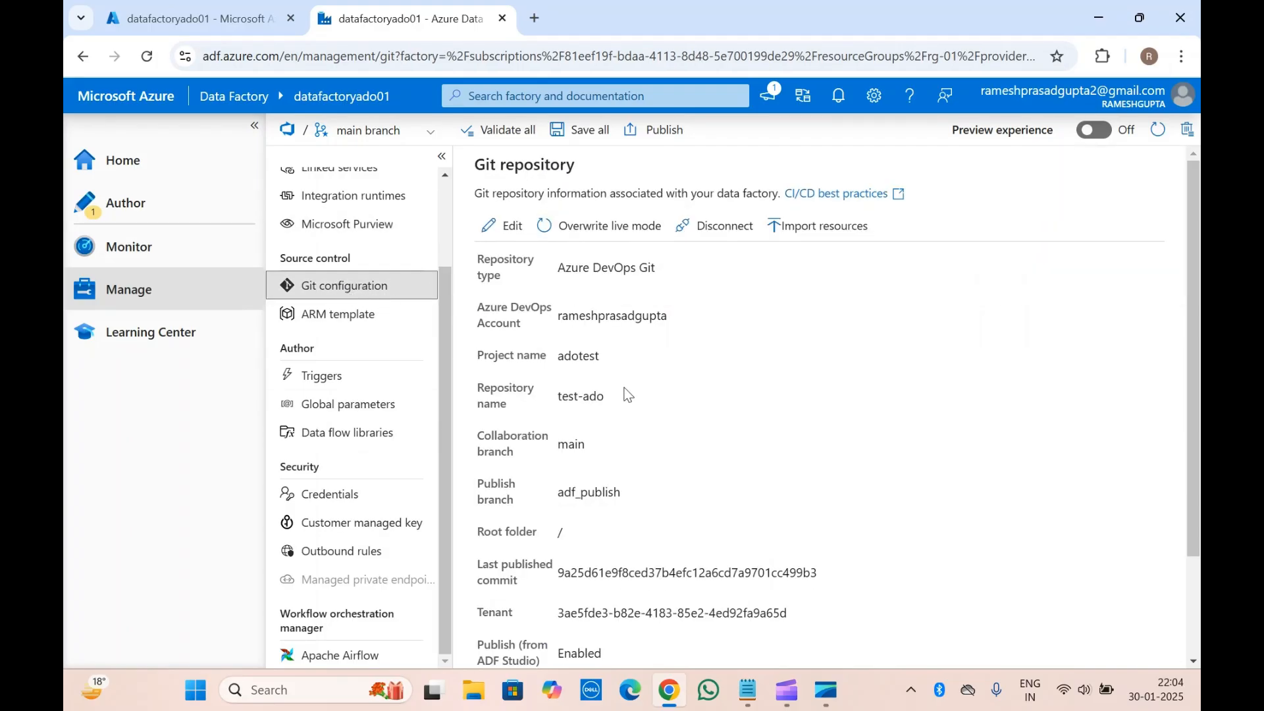
scroll(636, 418, "down", 3)
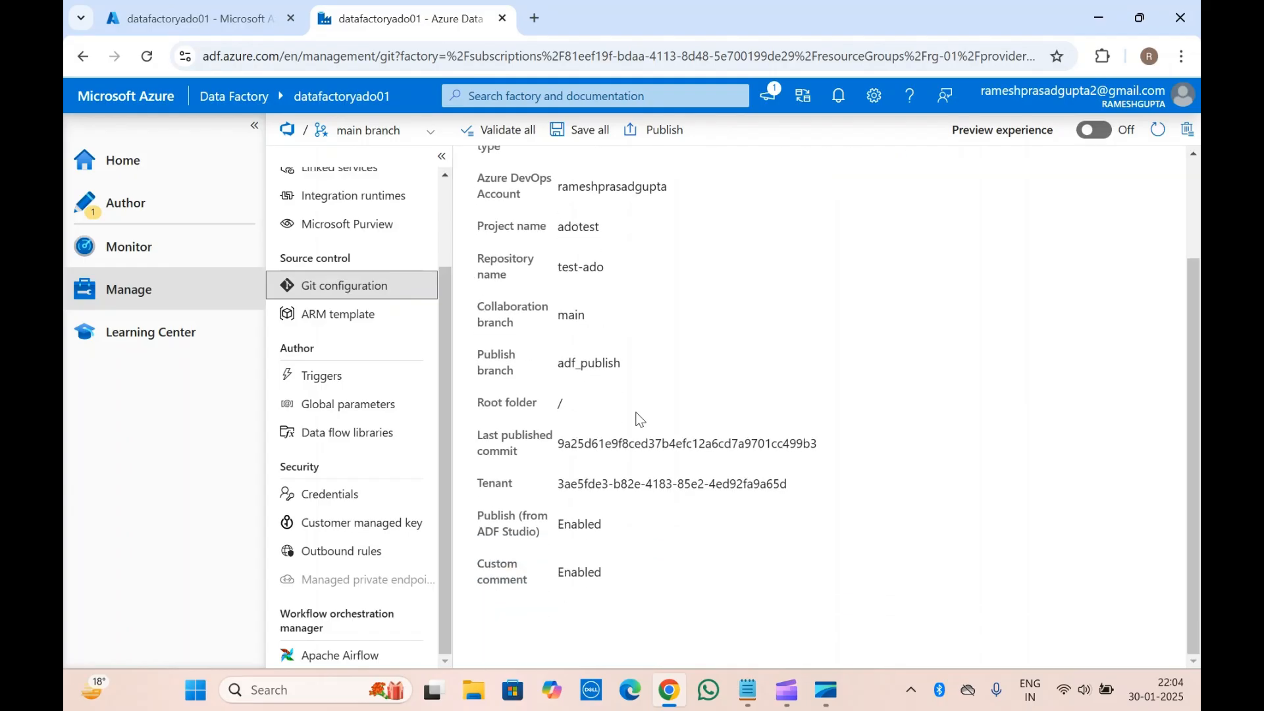
scroll(636, 418, "up", 3)
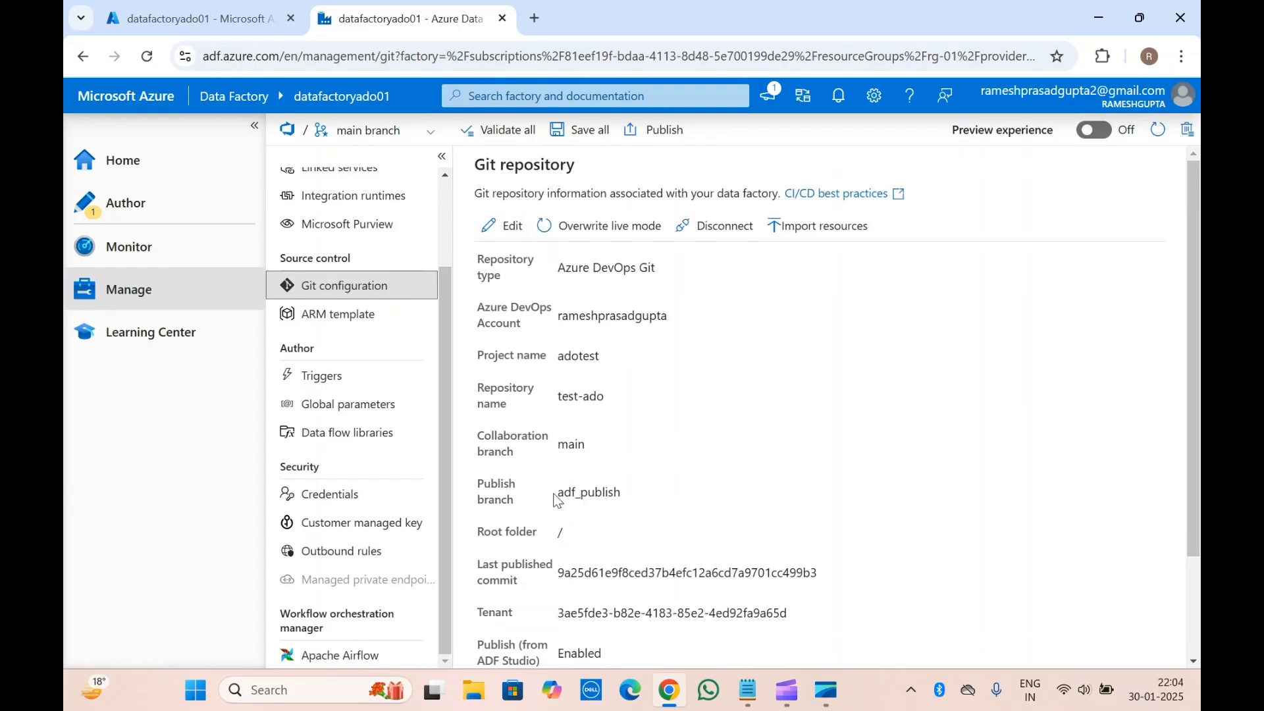
left_click(575, 288)
scroll(575, 289, "down", 2)
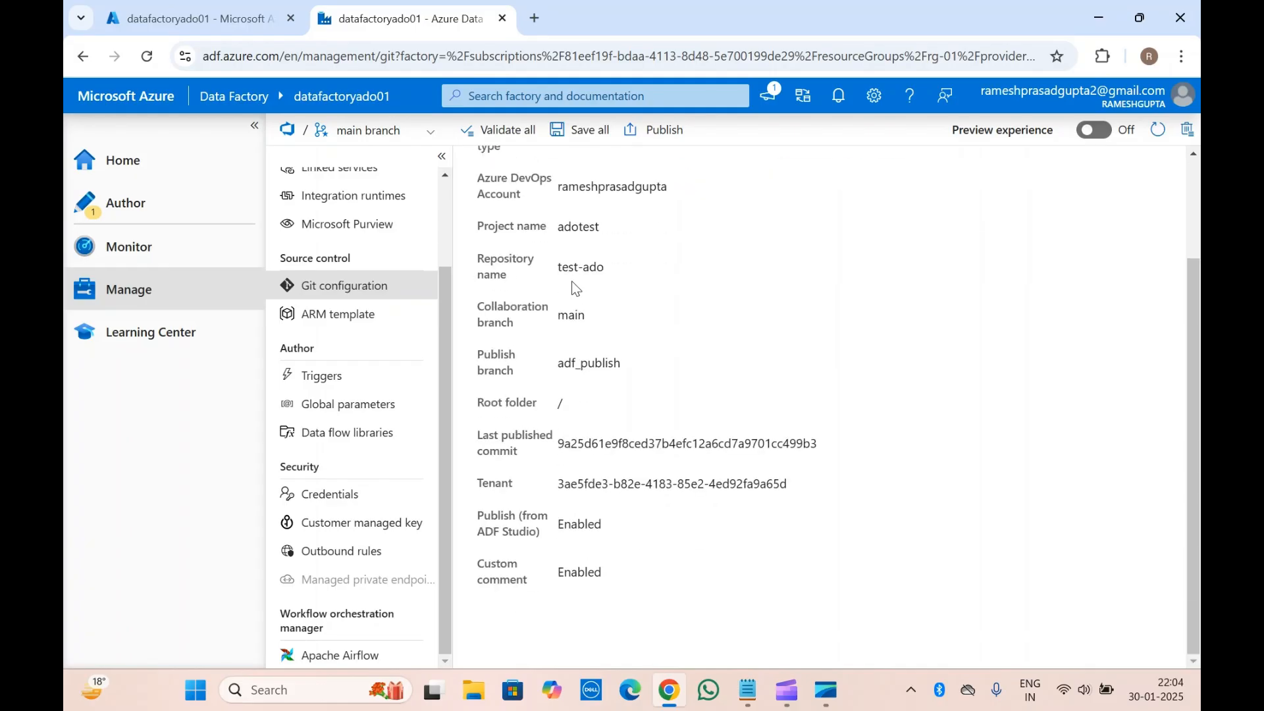
- Review the ARM template, Triggers, Global parameters and Credentials management pages
left_click(349, 323)
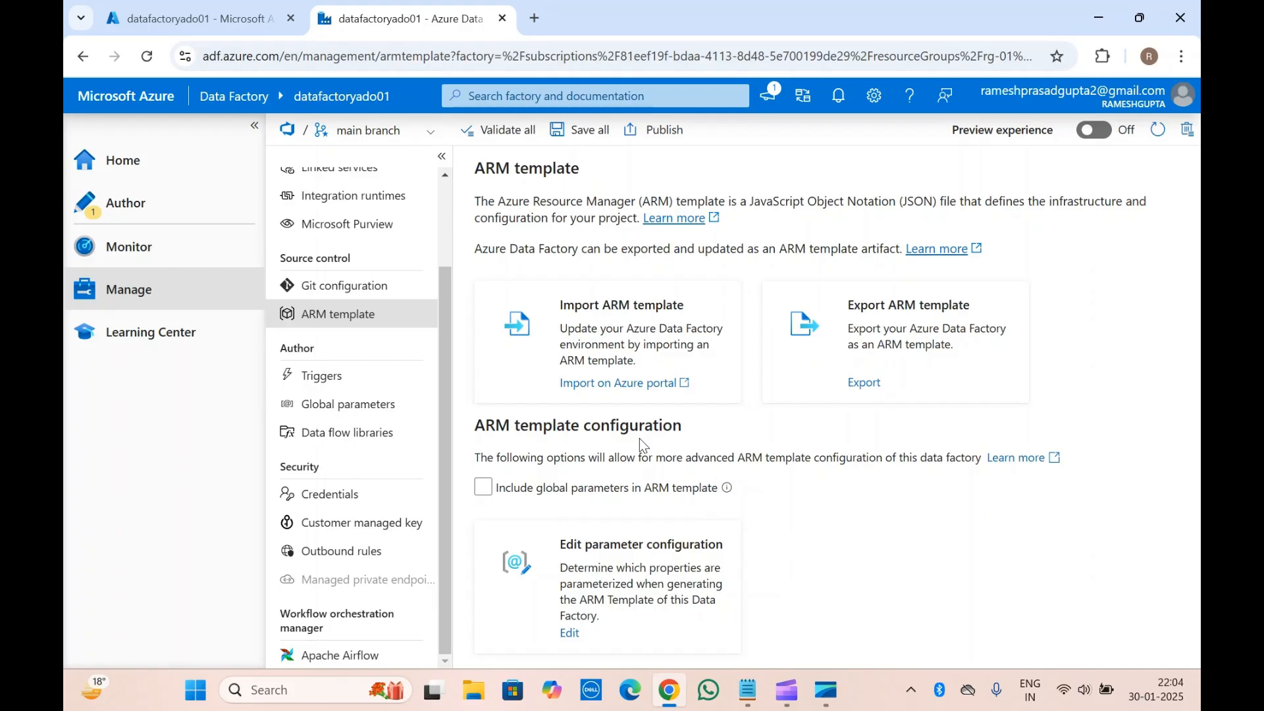
left_click(343, 388)
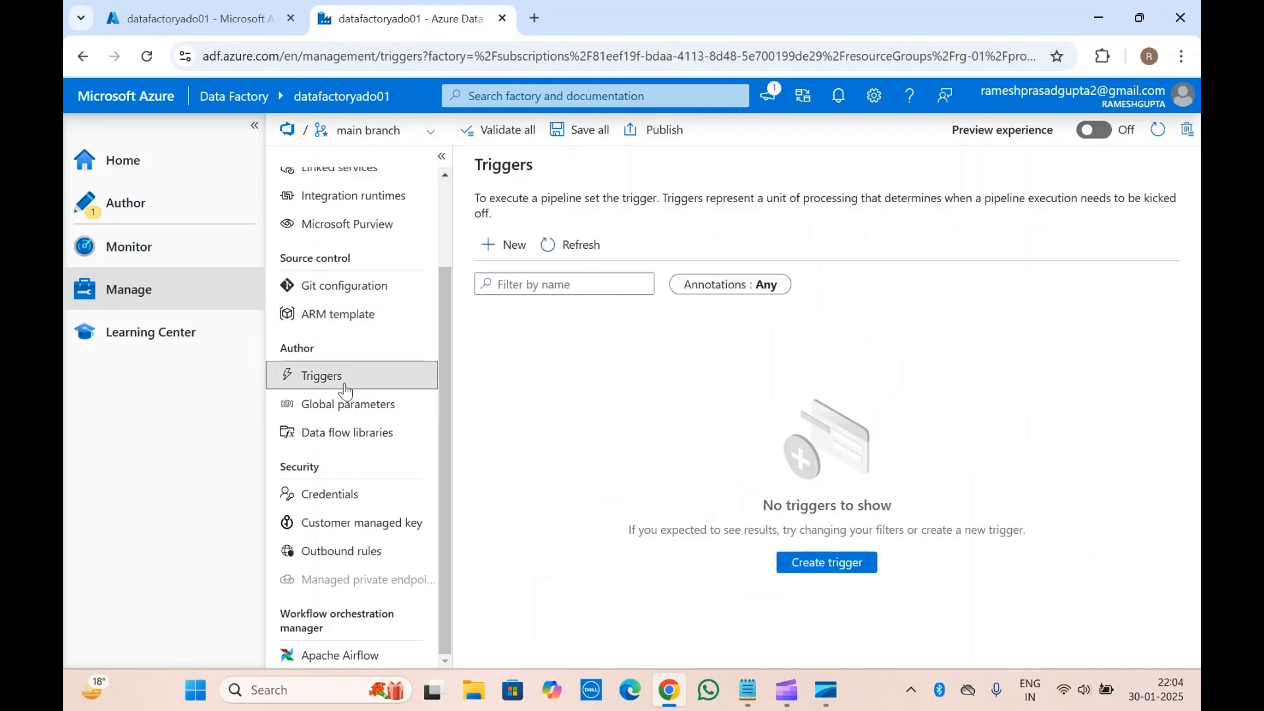
left_click(350, 410)
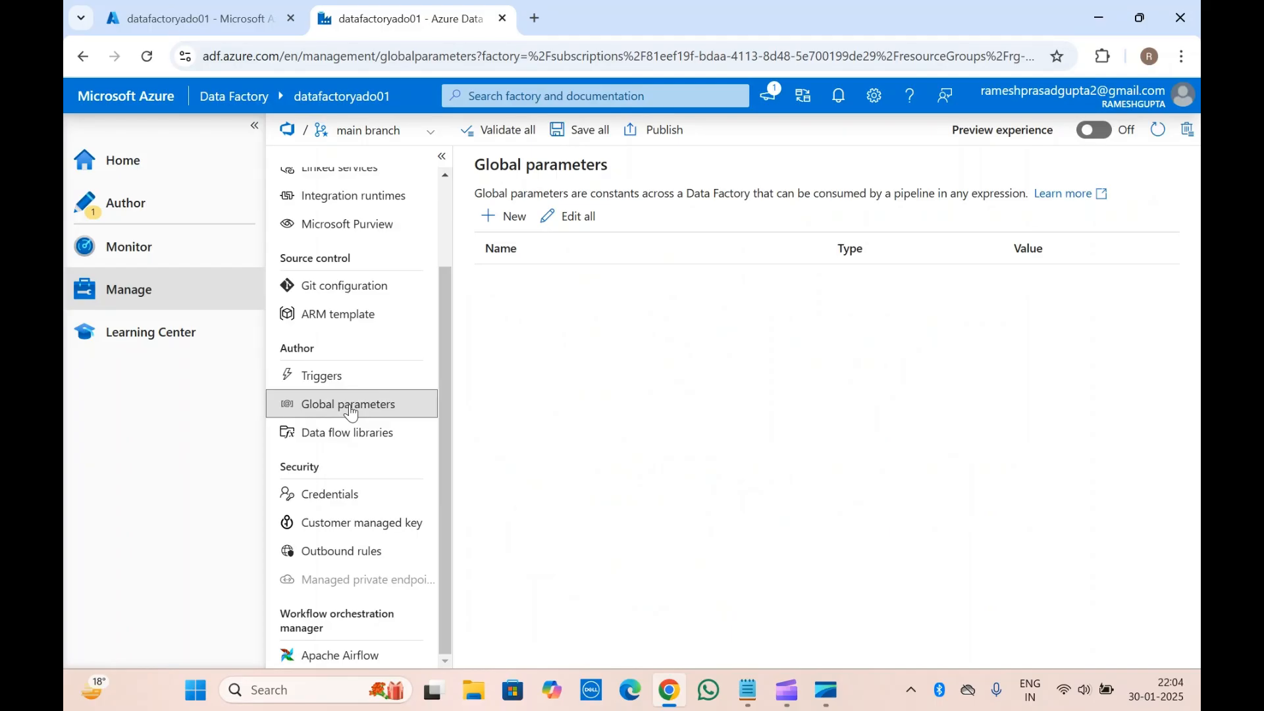
left_click(354, 503)
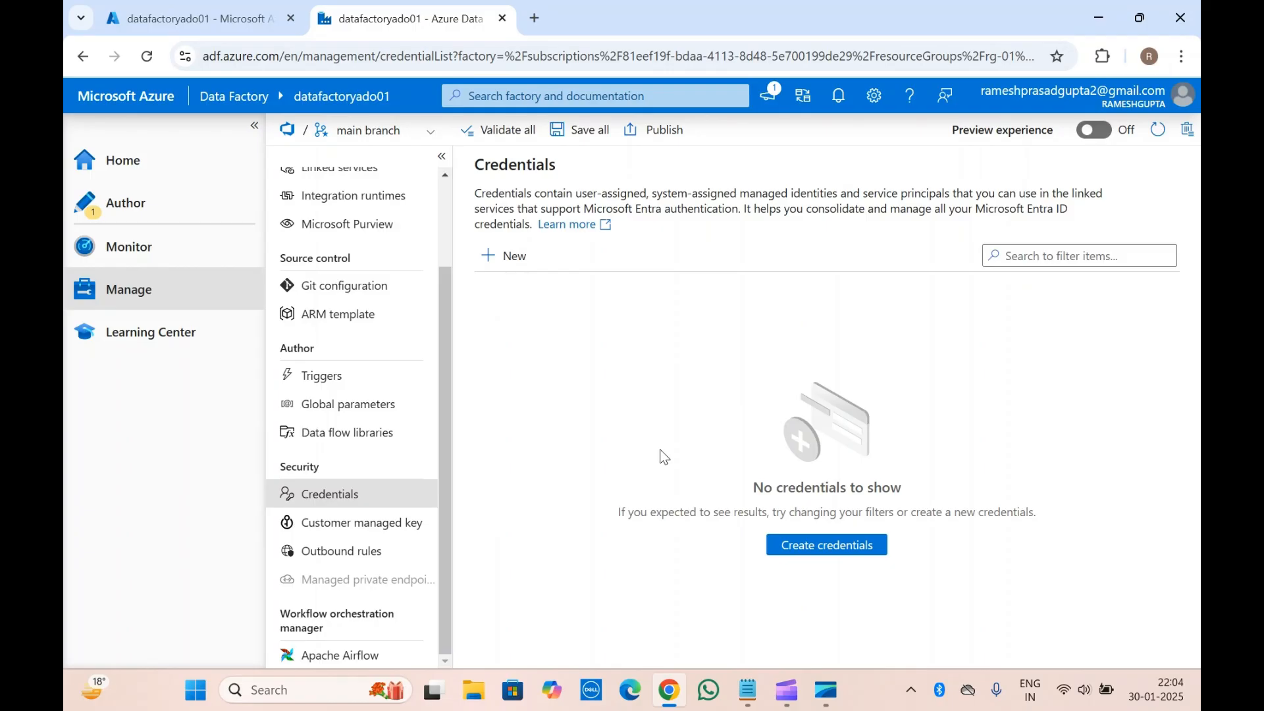
- View the Learning Center, and return to the factory's home page to look over its tiles, recent resources and Discover more section
left_click(173, 337)
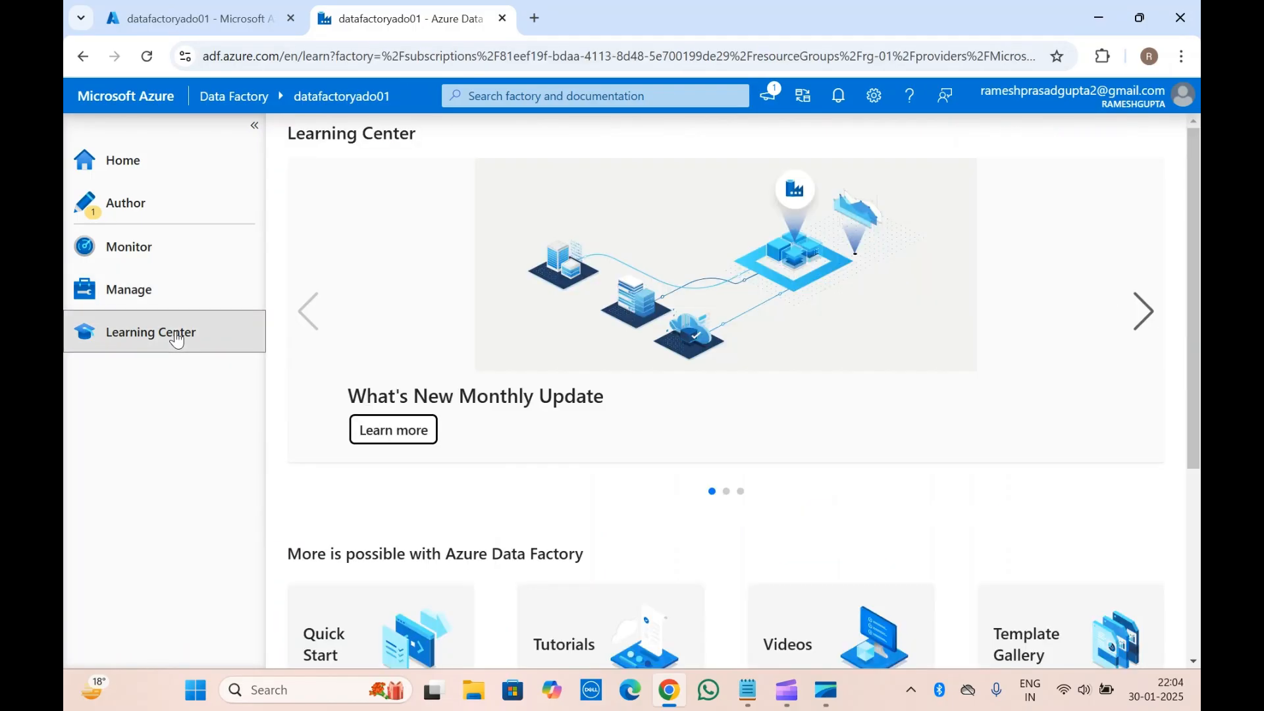
left_click(148, 176)
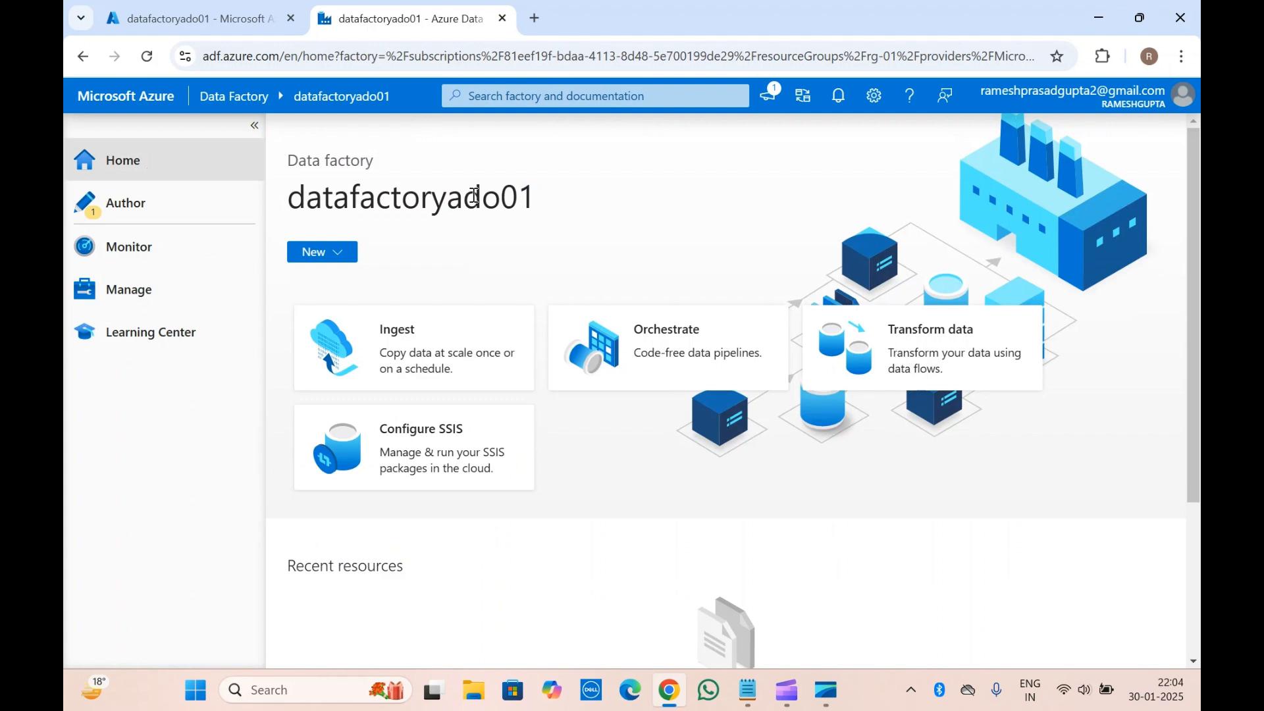
right_click(475, 197)
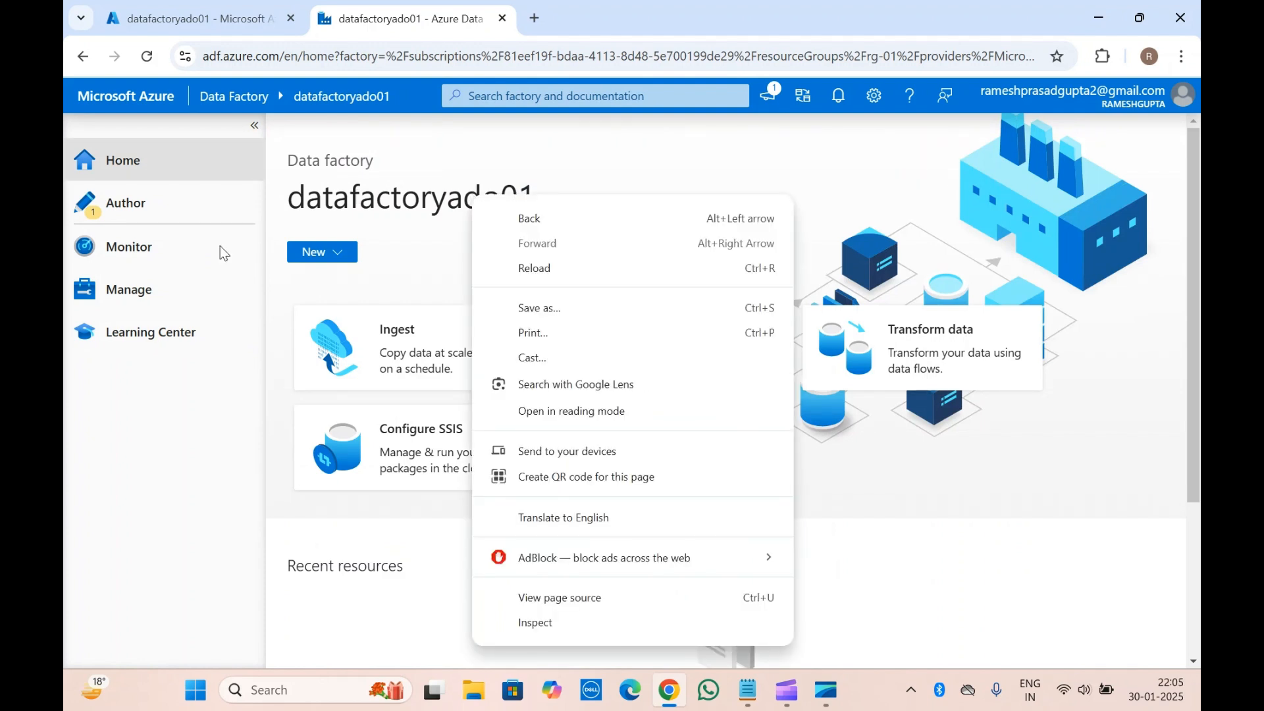
left_click(132, 170)
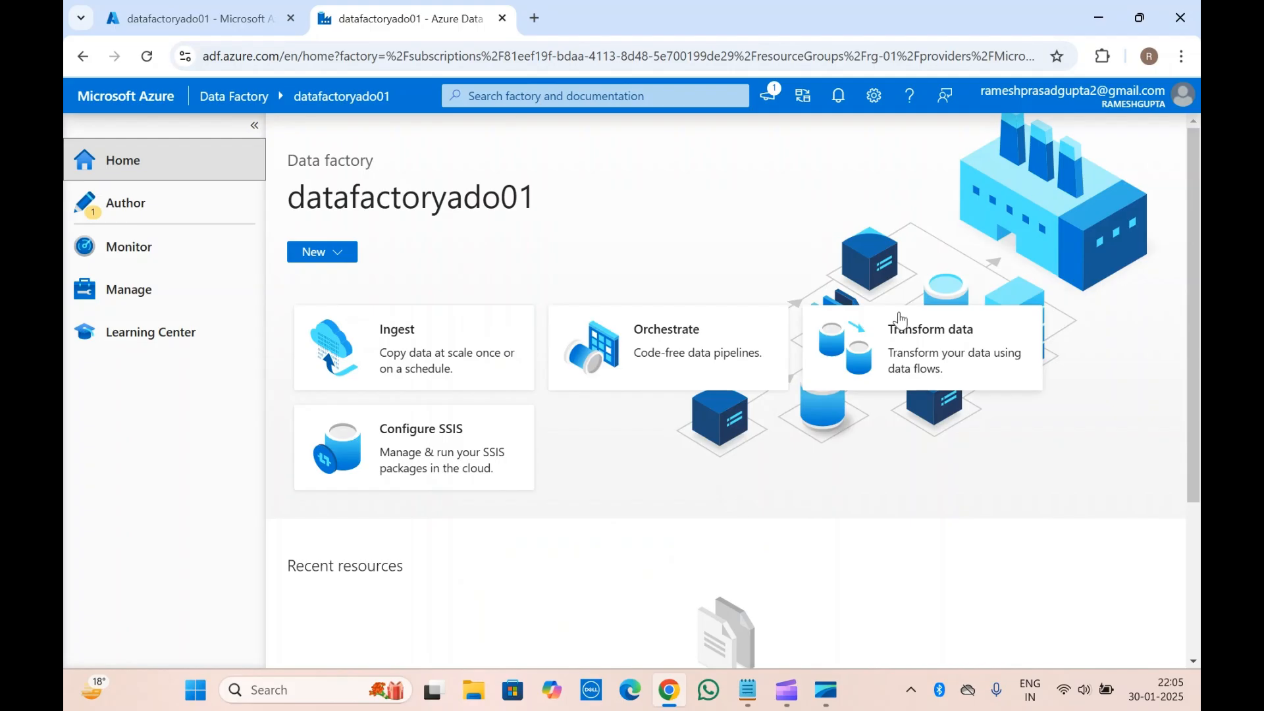
scroll(871, 522, "down", 3)
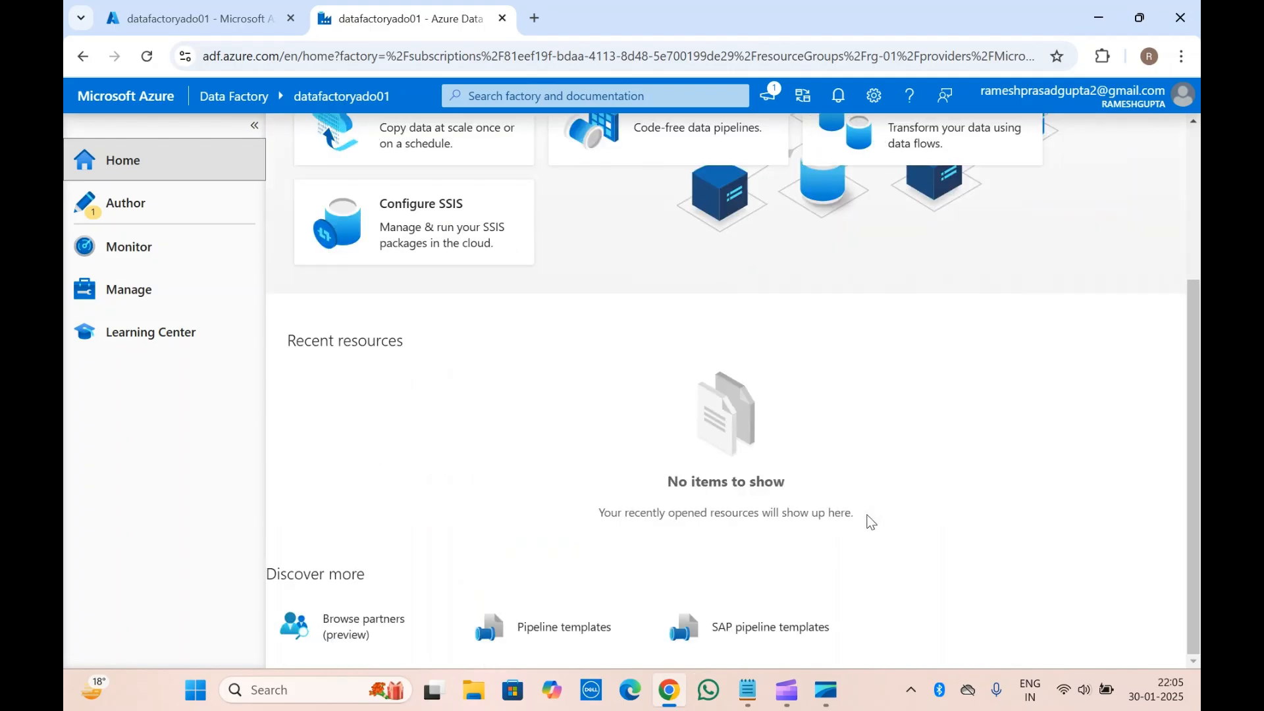
scroll(871, 521, "up", 3)
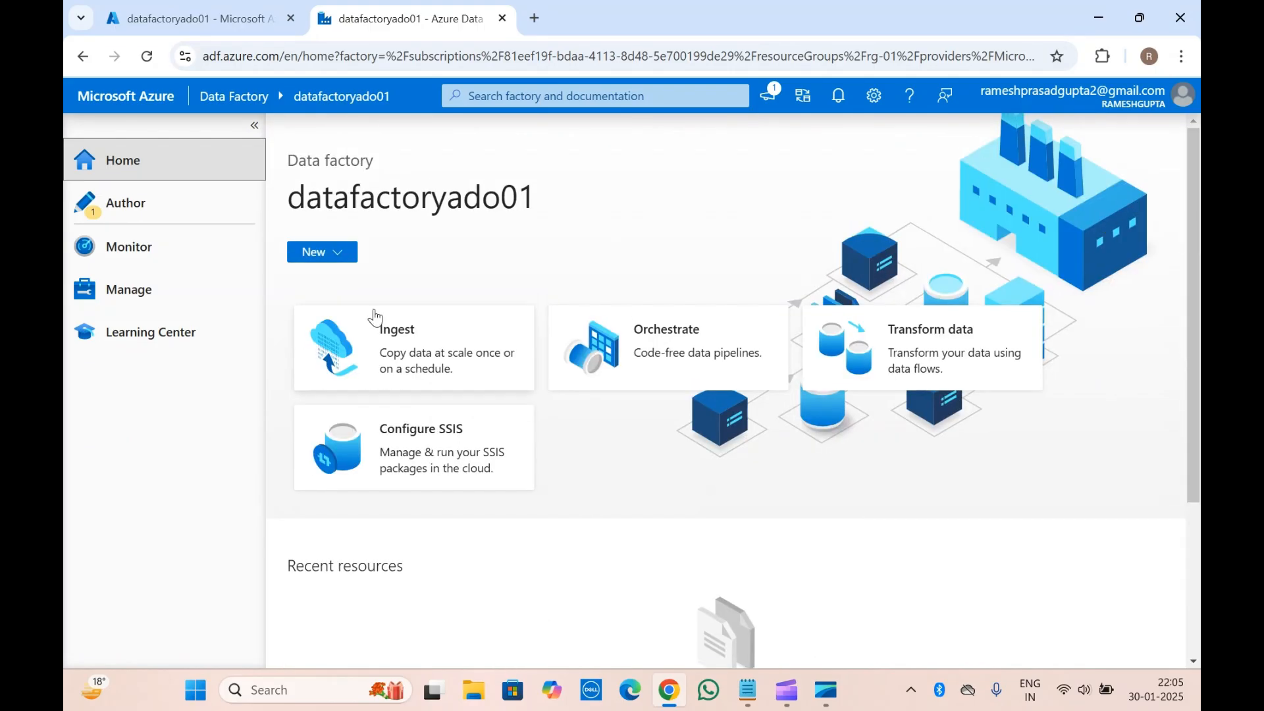
- Return to the management area and look over its list of settings pages
left_click(153, 289)
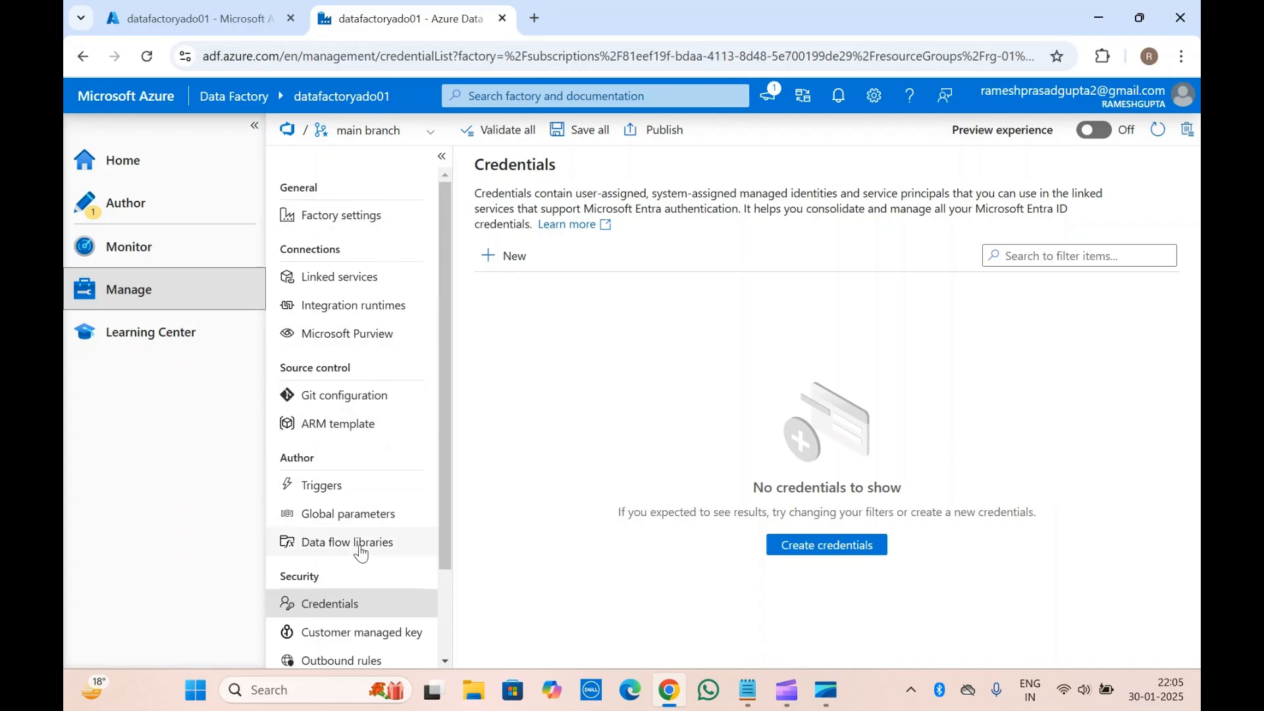
scroll(388, 308, "down", 2)
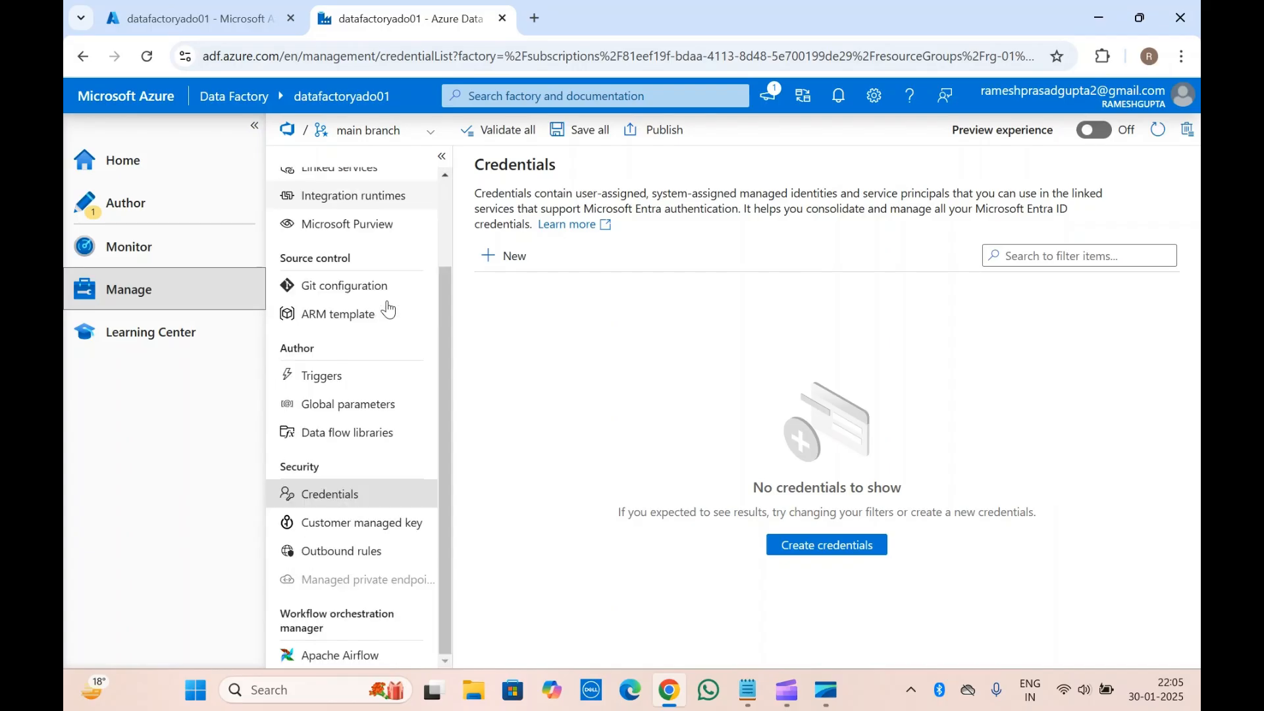
- Try to publish all pending factory changes from the main branch, saving them to the Git repository, and dismiss the validation output
scroll(388, 309, "up", 2)
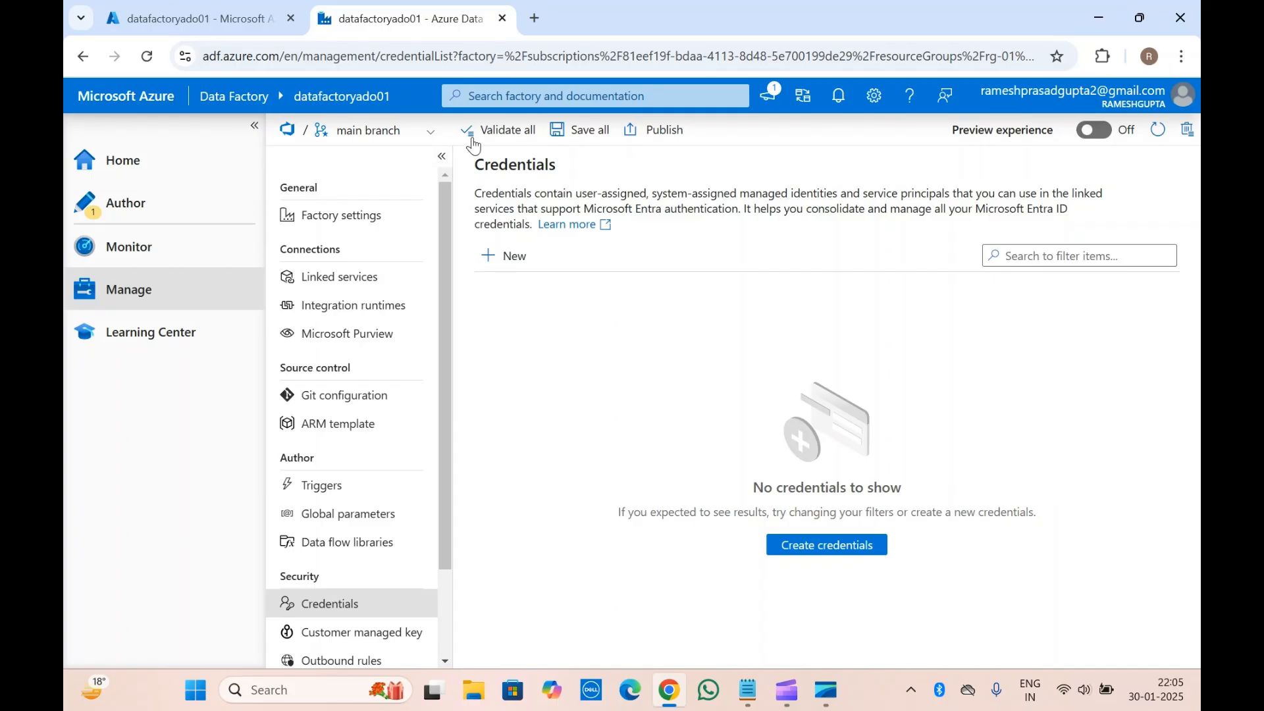
left_click(658, 139)
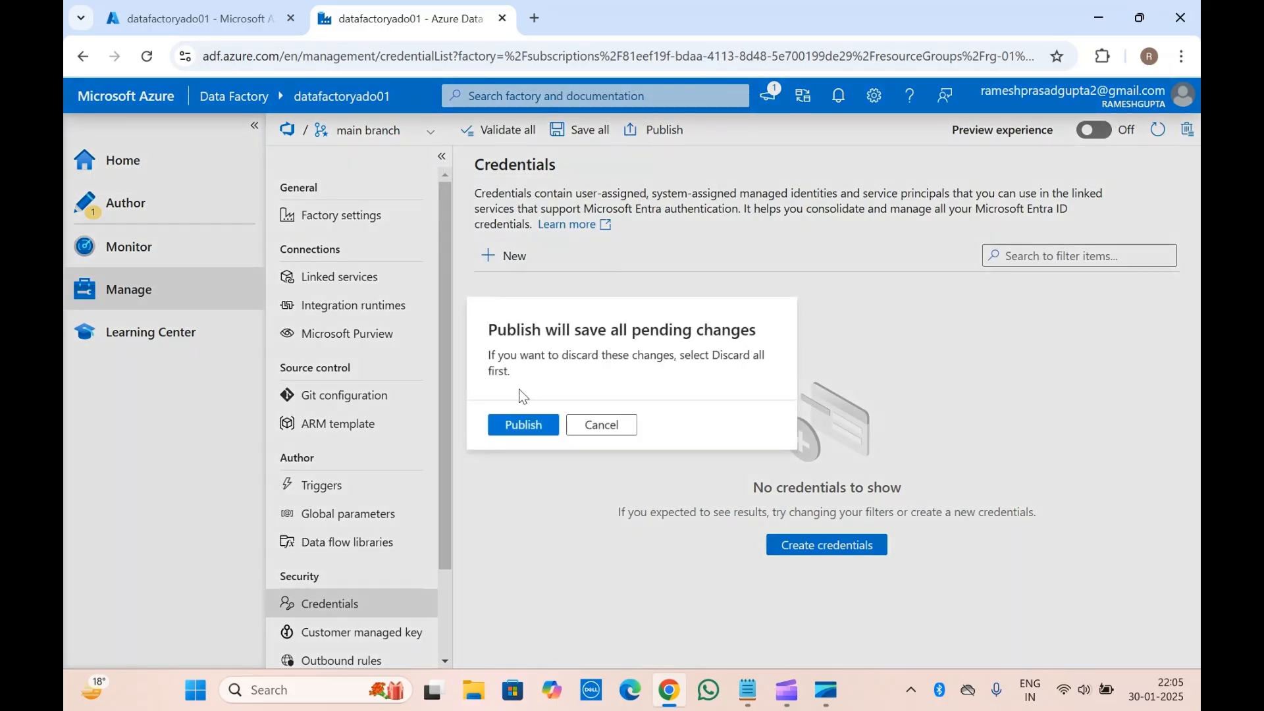
left_click(514, 425)
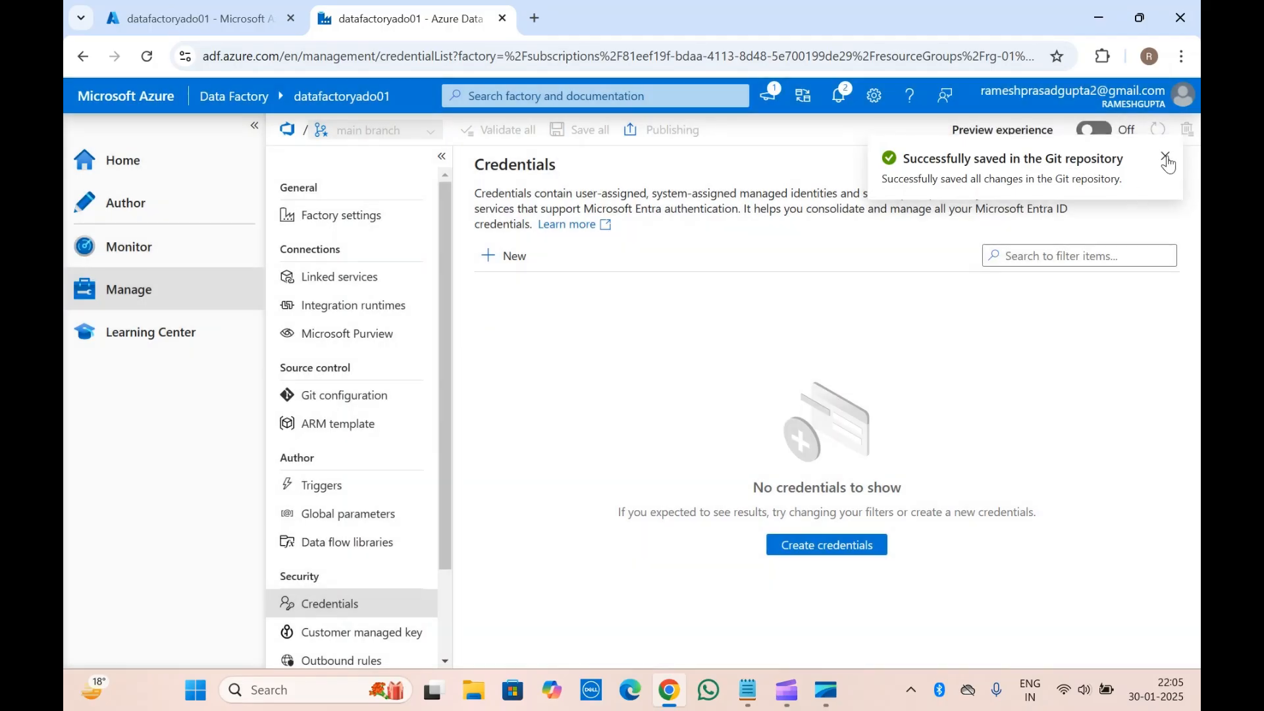
left_click(1166, 160)
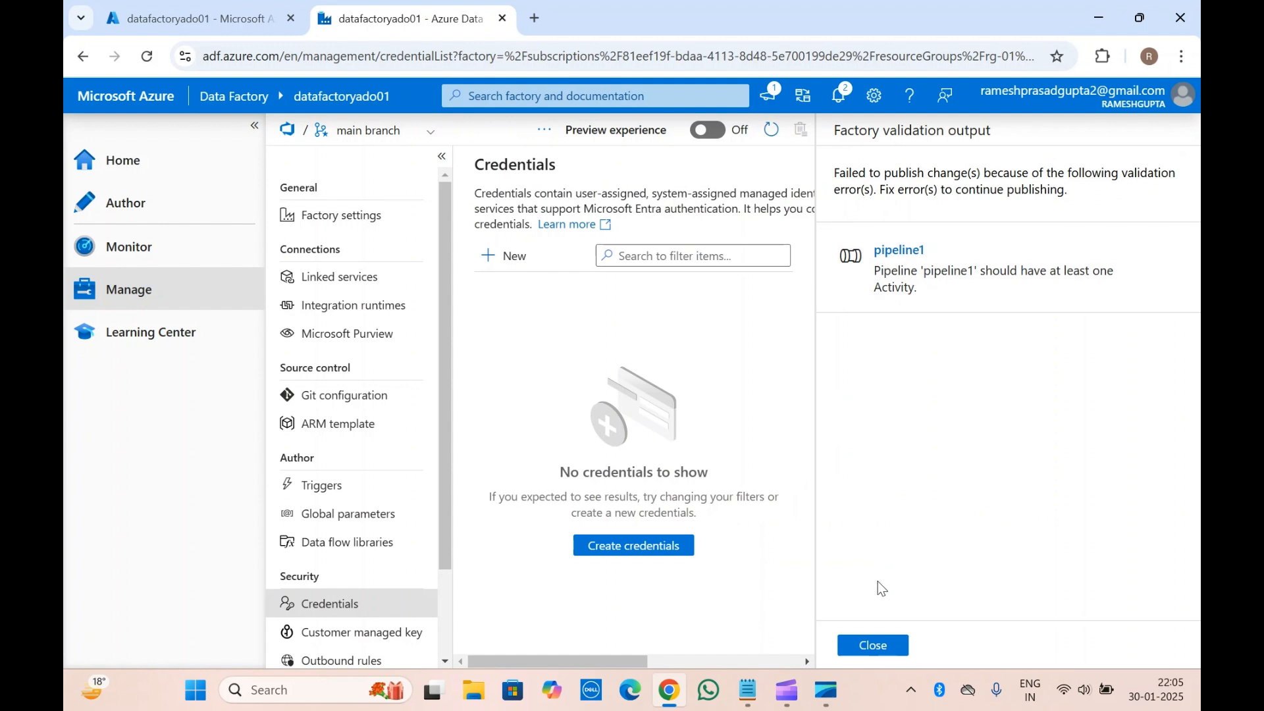
left_click(876, 645)
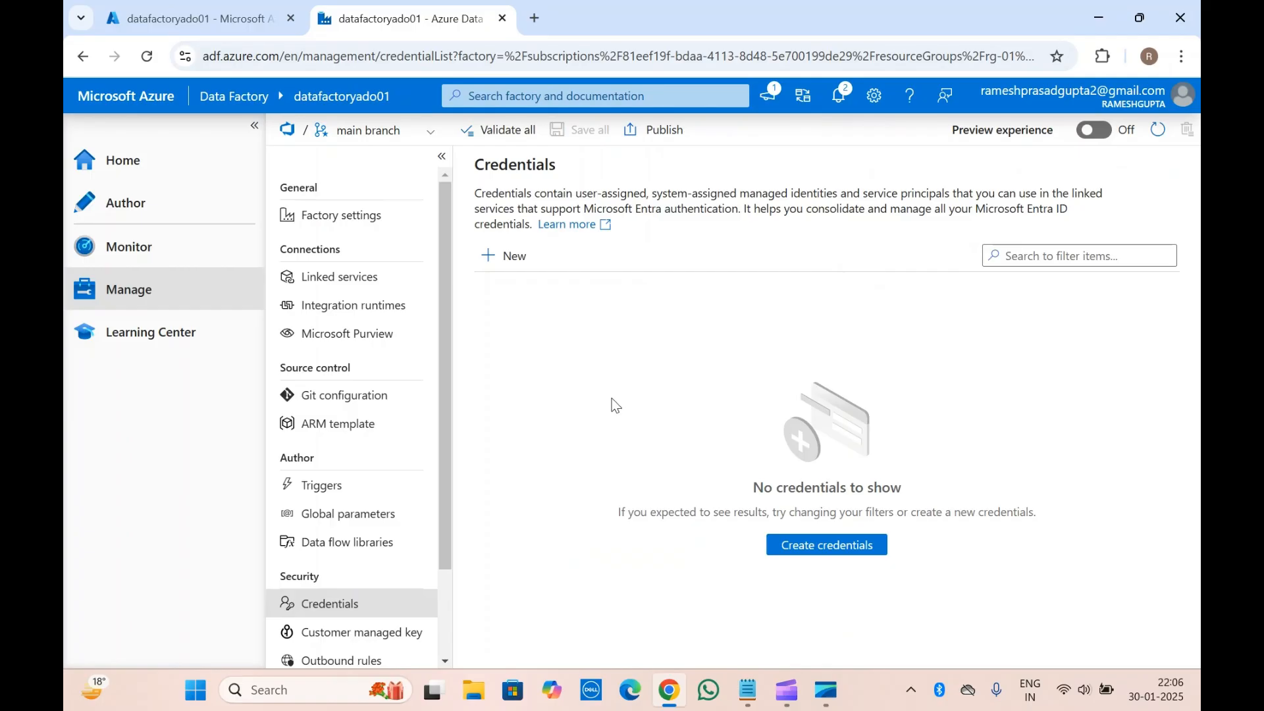
- Go back to the factory's home page and look over its tiles and recent resources
left_click(175, 174)
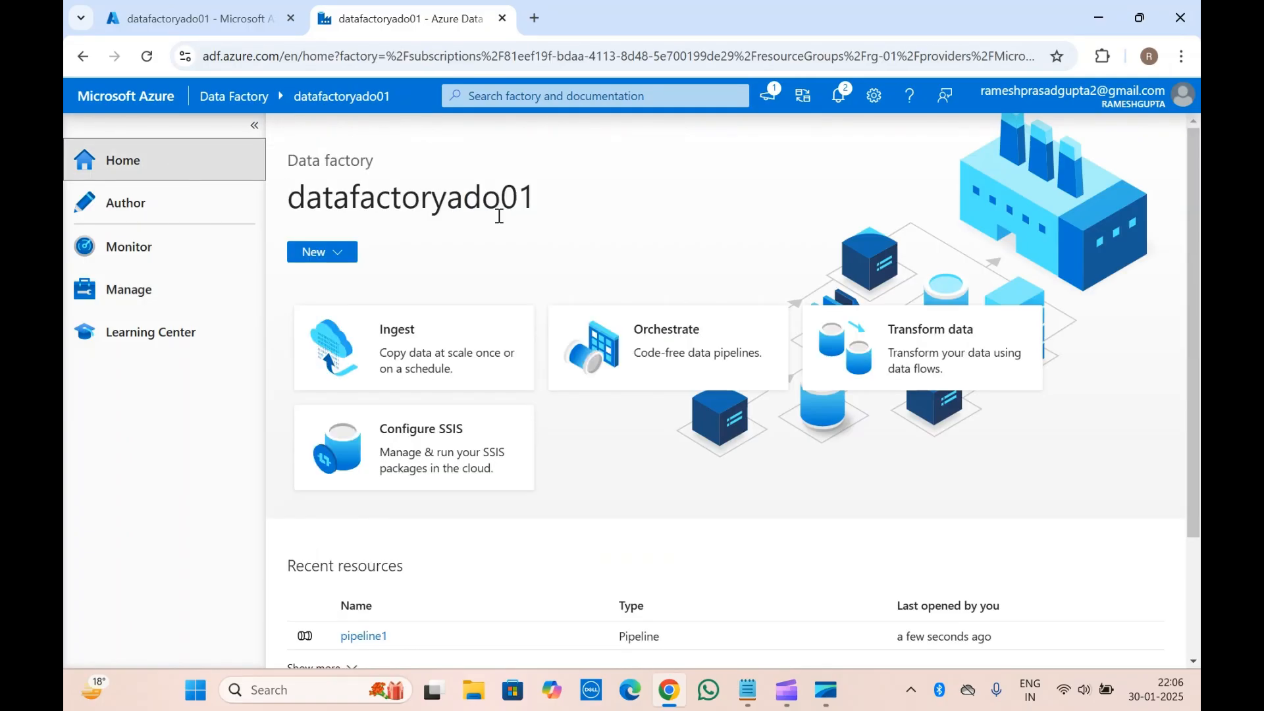
scroll(652, 556, "down", 3)
scroll(652, 556, "up", 3)
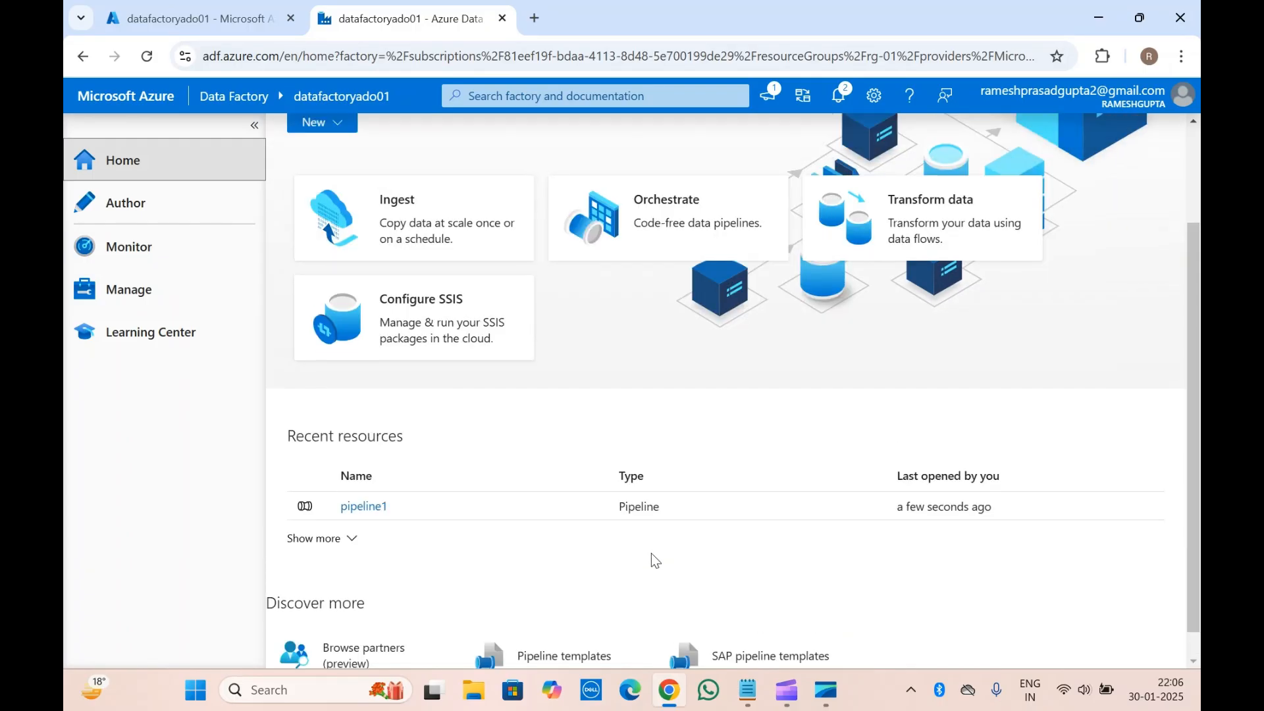
left_click(417, 204)
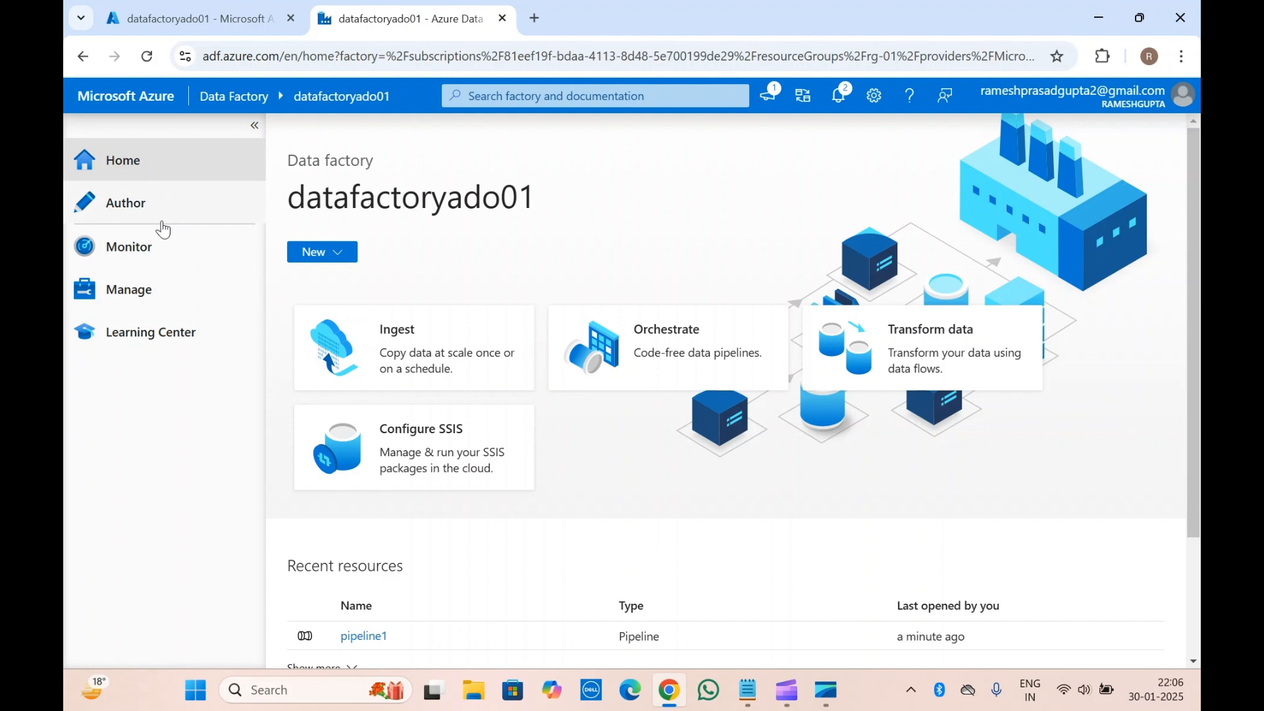
right_click(383, 201)
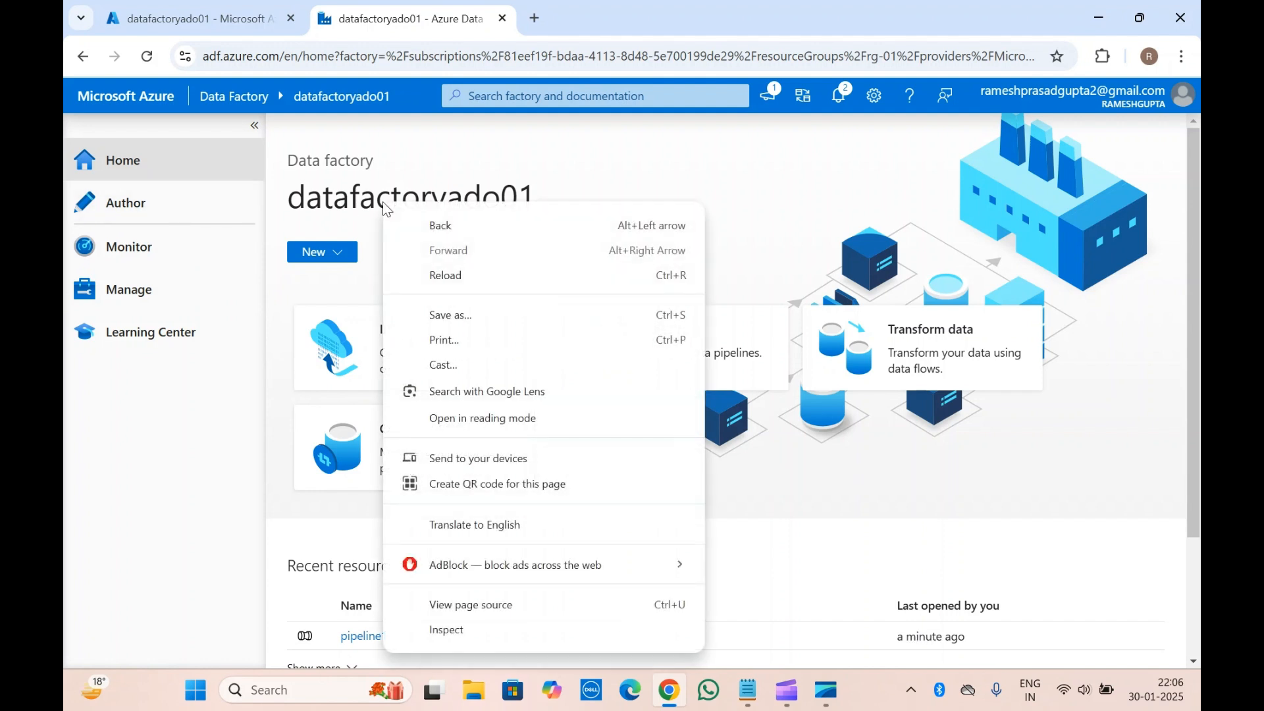
left_click(344, 196)
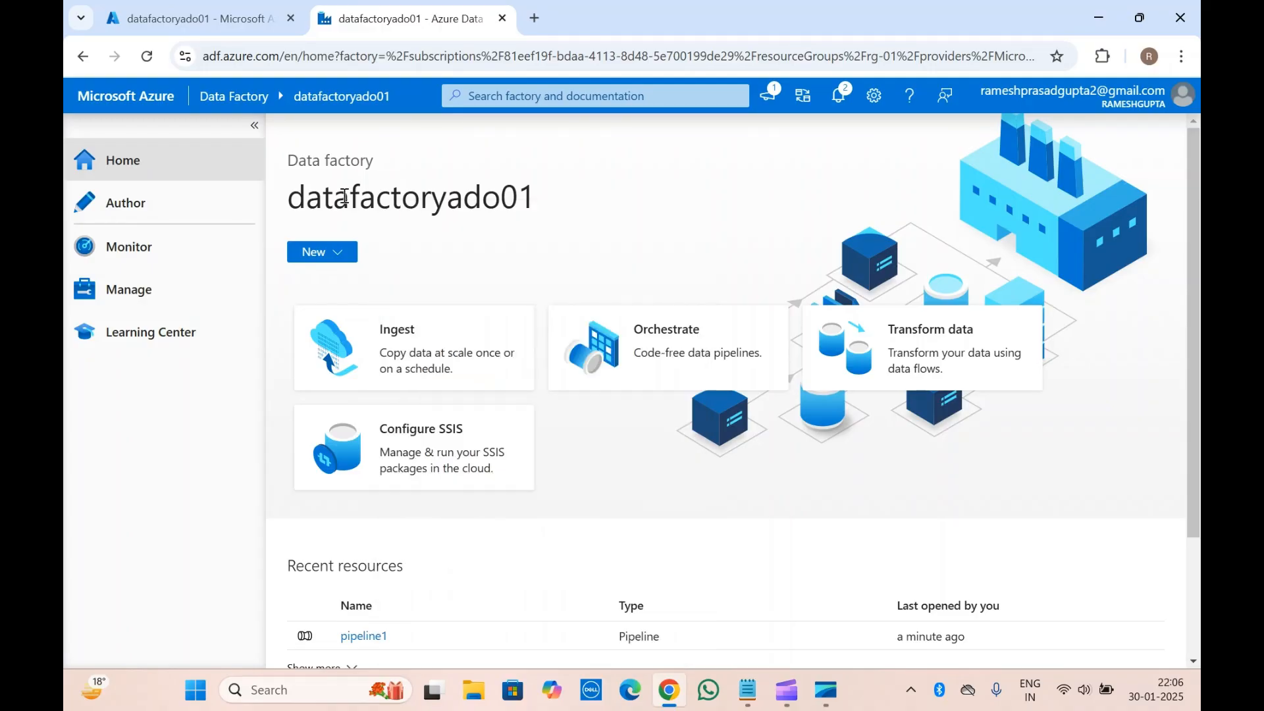
- Look over the management settings list once more, and view the factory's Azure portal overview before returning to Data Factory Studio
left_click(160, 293)
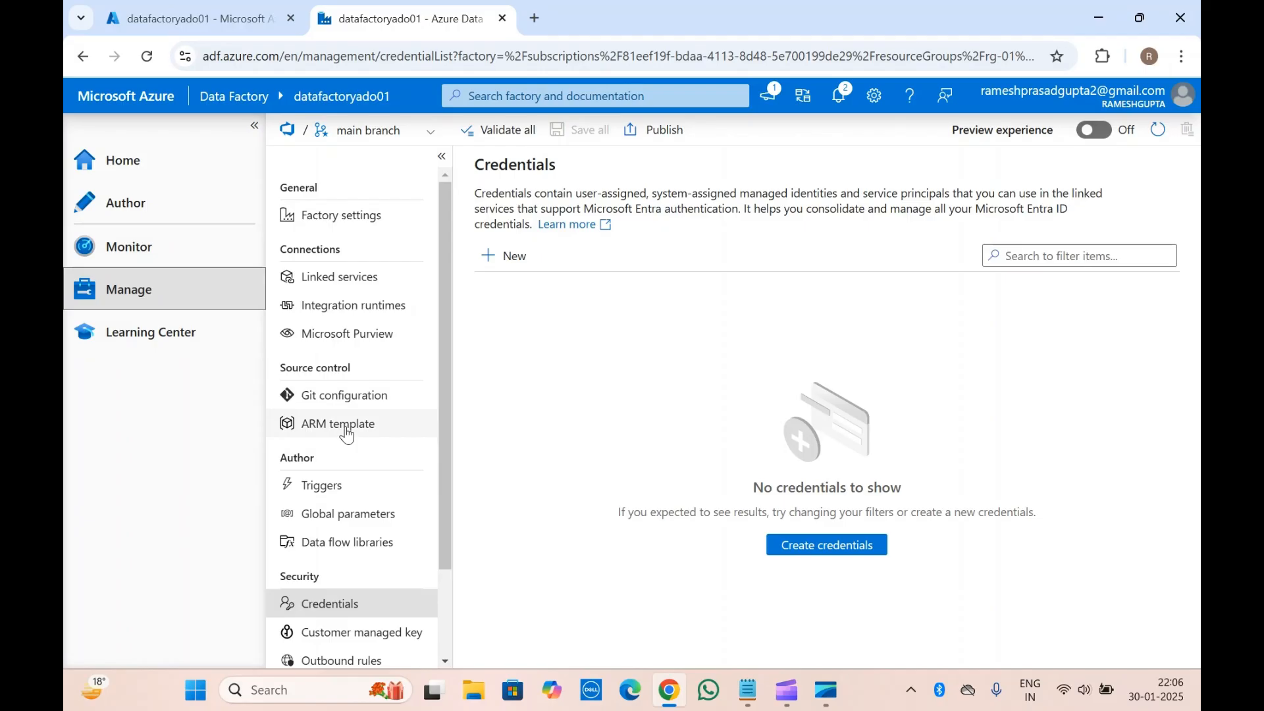
scroll(351, 435, "down", 2)
scroll(351, 434, "up", 2)
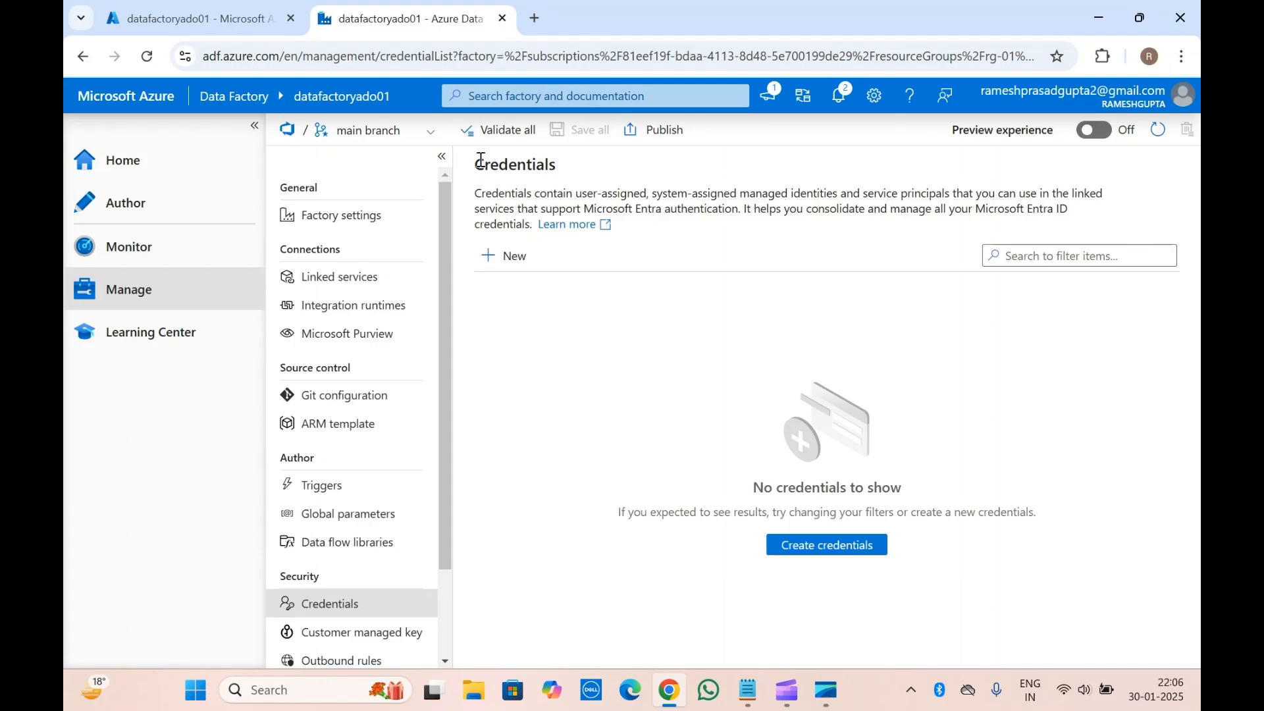
left_click_drag(480, 160, 617, 406)
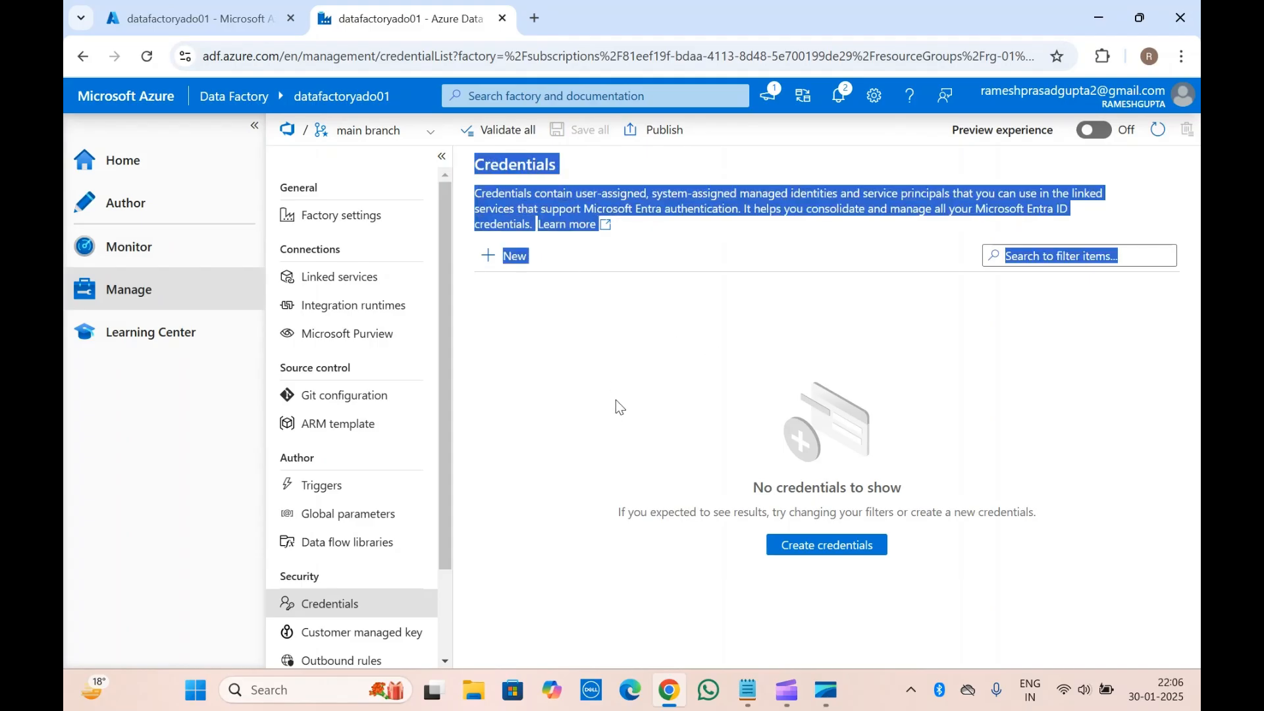
left_click(617, 403)
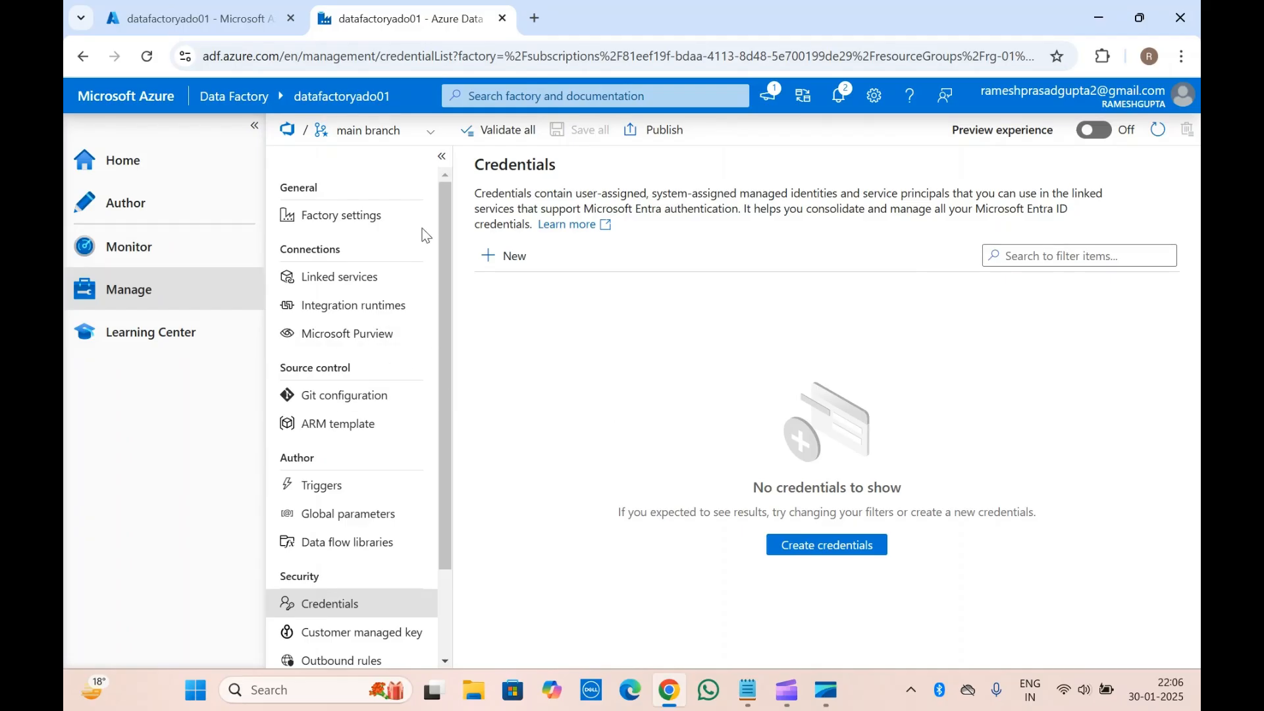
left_click(231, 4)
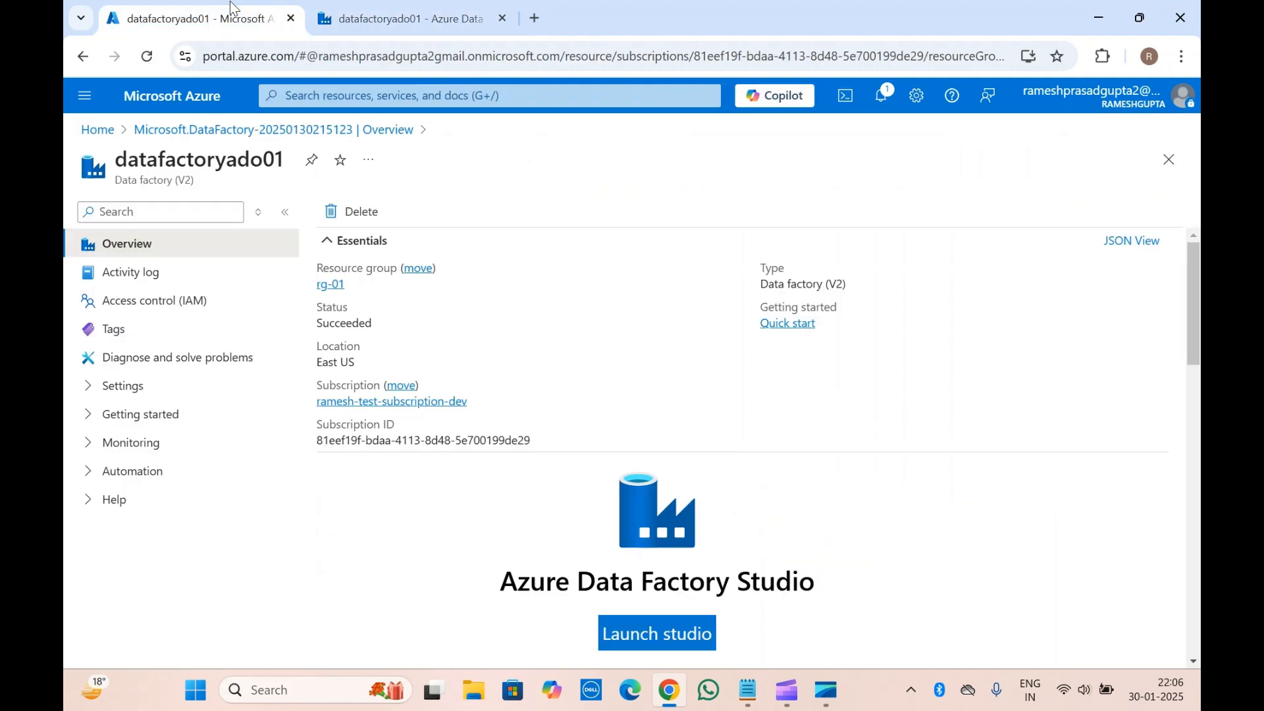
left_click(446, 7)
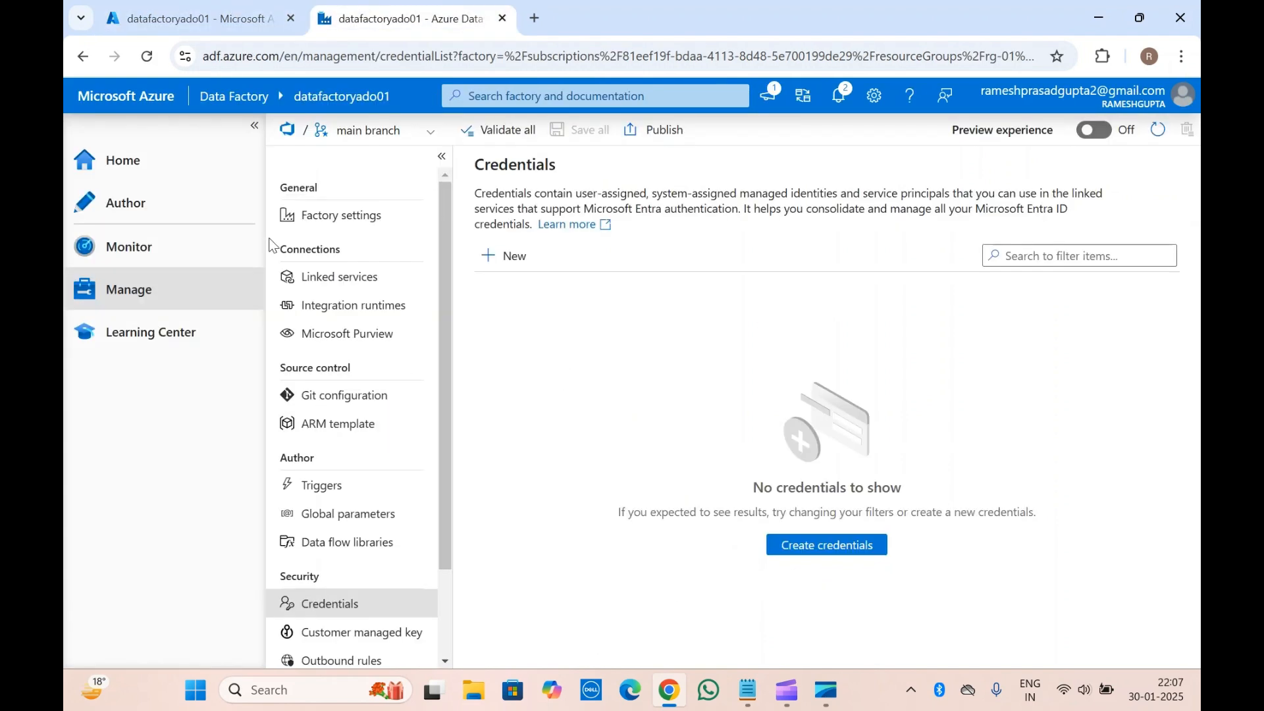